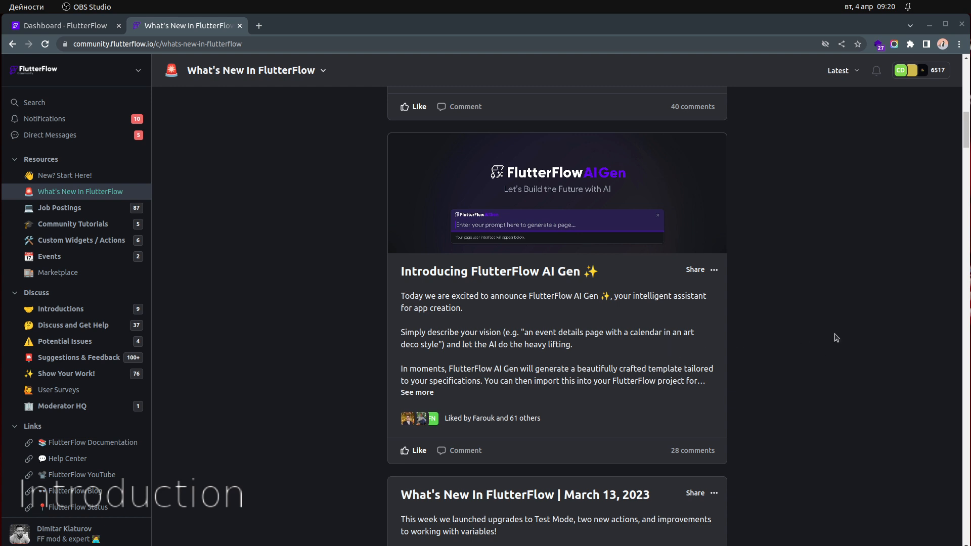
Expand the "Introducing FlutterFlow AI Gen" post and play its demo video with the sound muted.
left_click(428, 393)
scroll(796, 379, "down", 5)
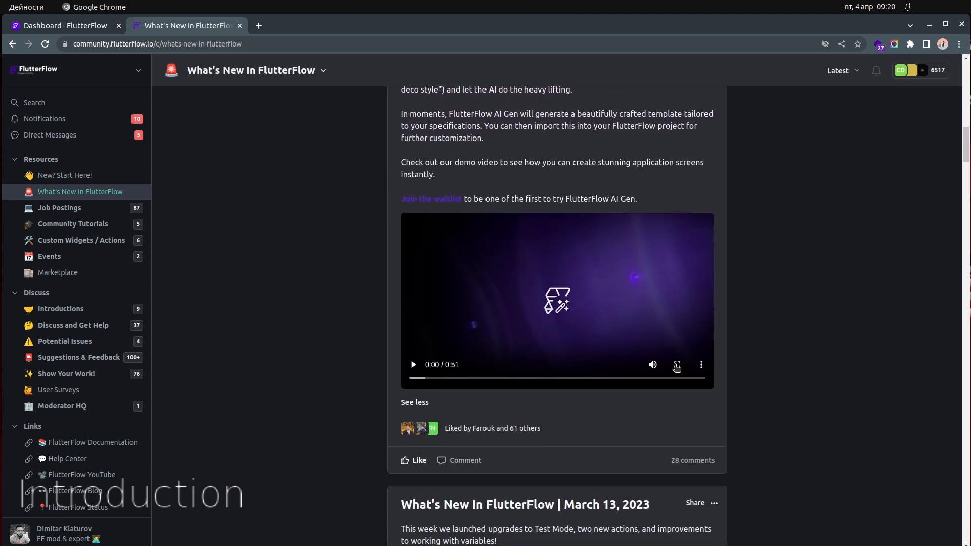
left_click(652, 364)
left_click(424, 368)
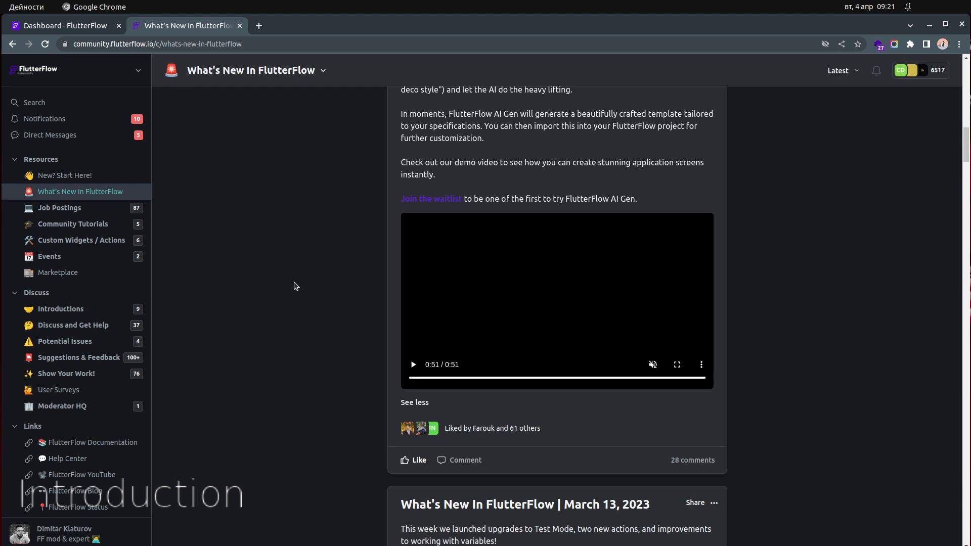
Switch to the ai_ff project and look at its Firestore collections and the HomePage widget tree.
left_click(84, 27)
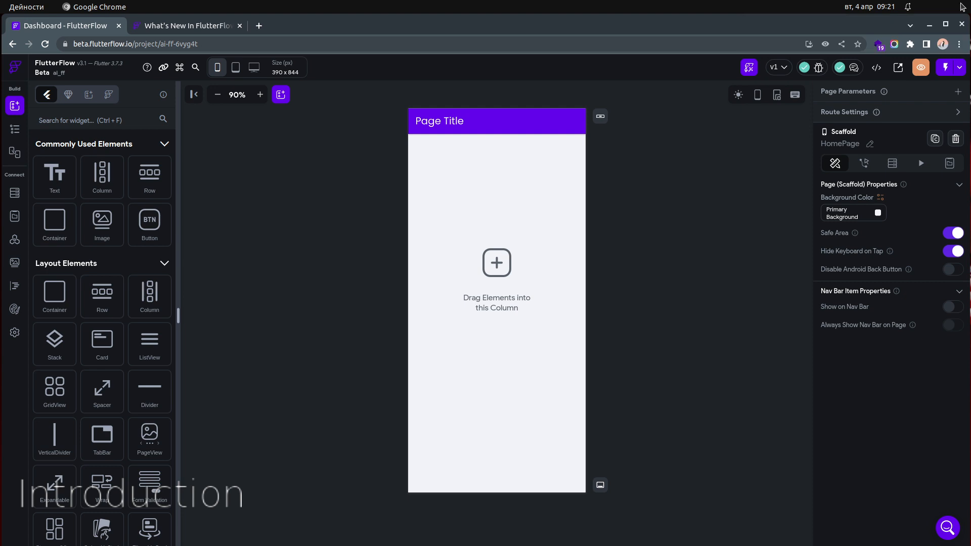
key("alt+Tab")
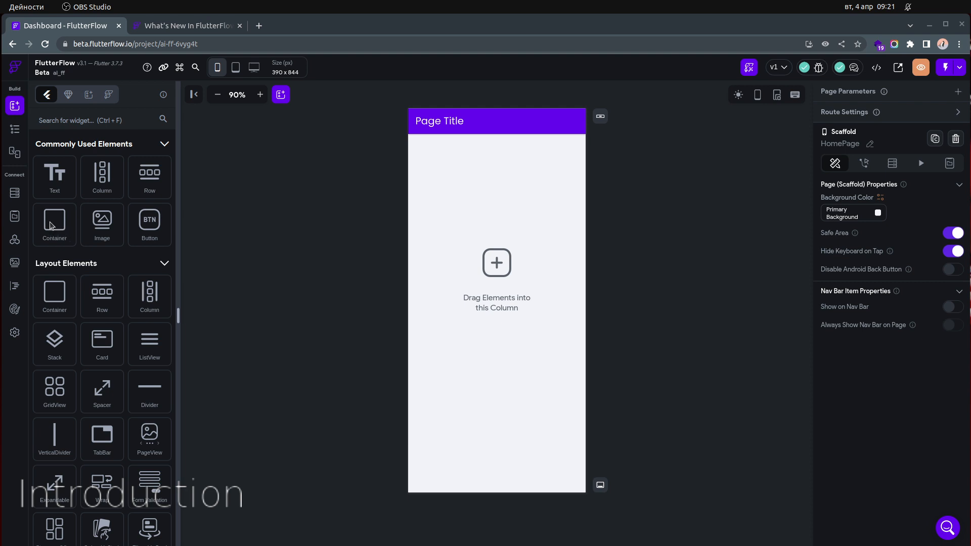
left_click(298, 262)
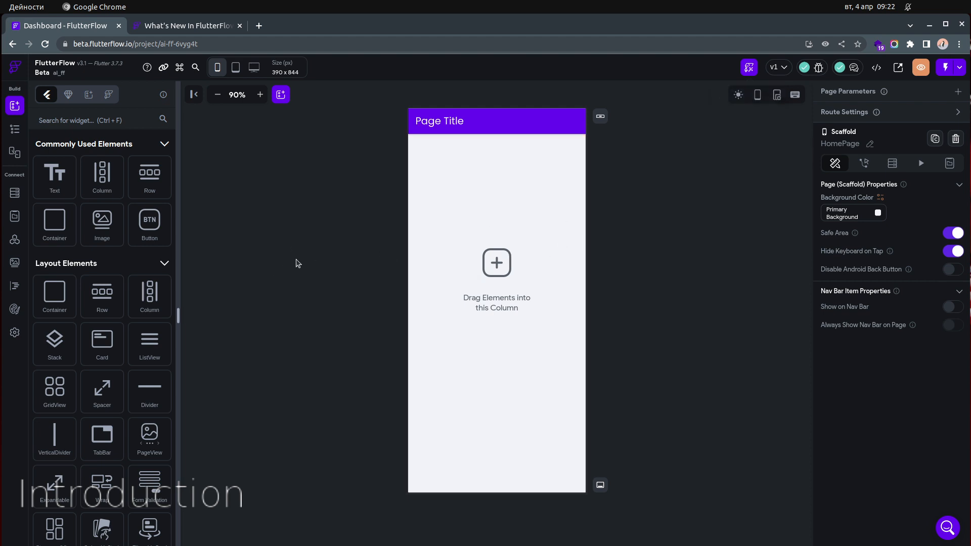
left_click(15, 195)
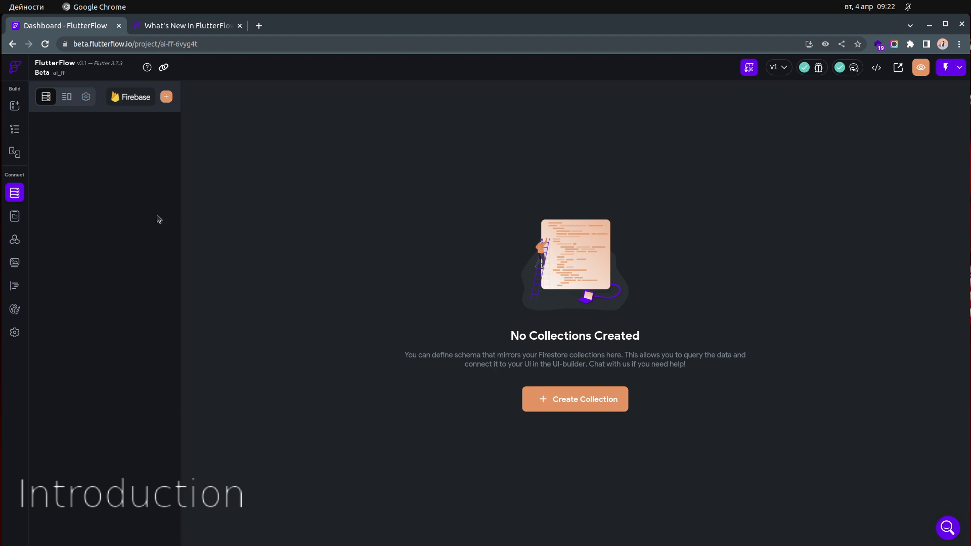
left_click(14, 130)
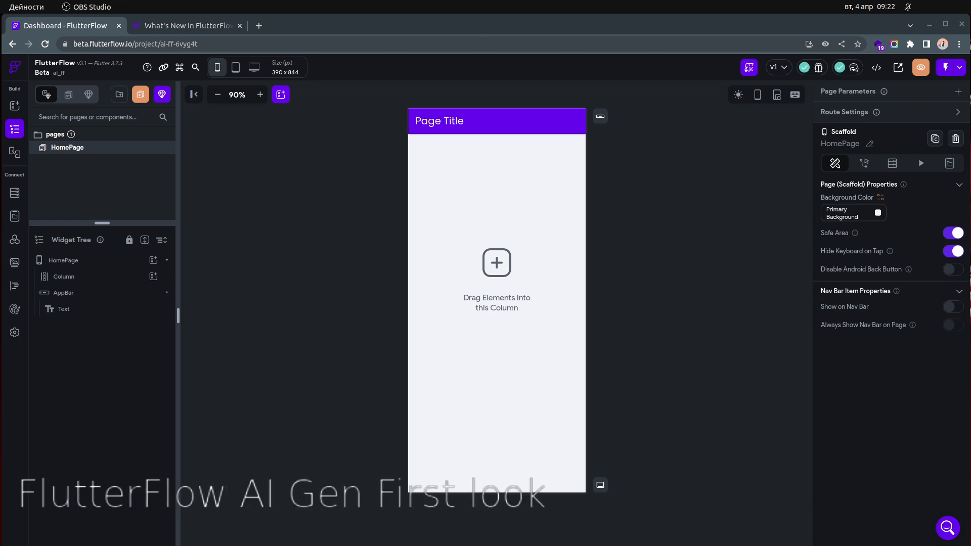
left_click(643, 325)
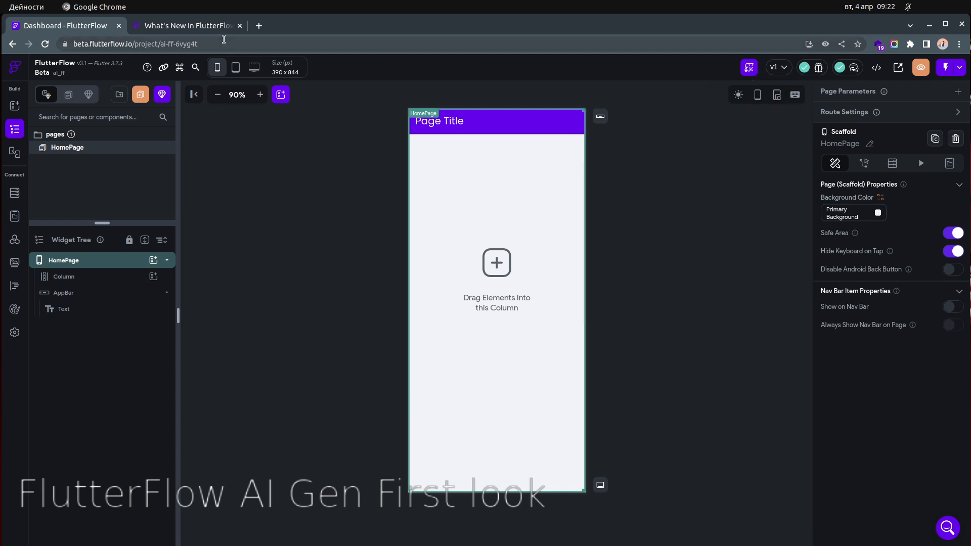
Go back to the "What's New In FlutterFlow" community page and review the AI Gen announcement with its waitlist link.
left_click(211, 29)
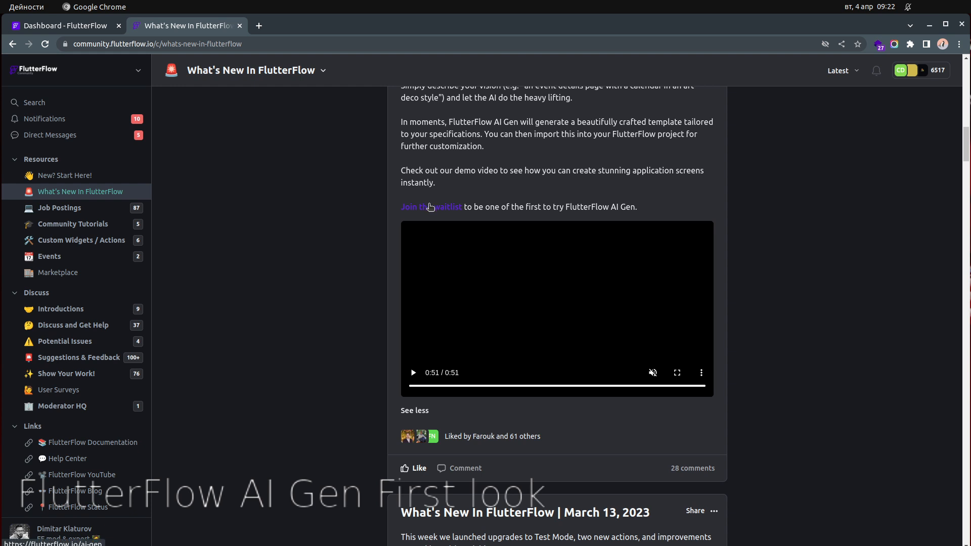
scroll(341, 225, "up", 5)
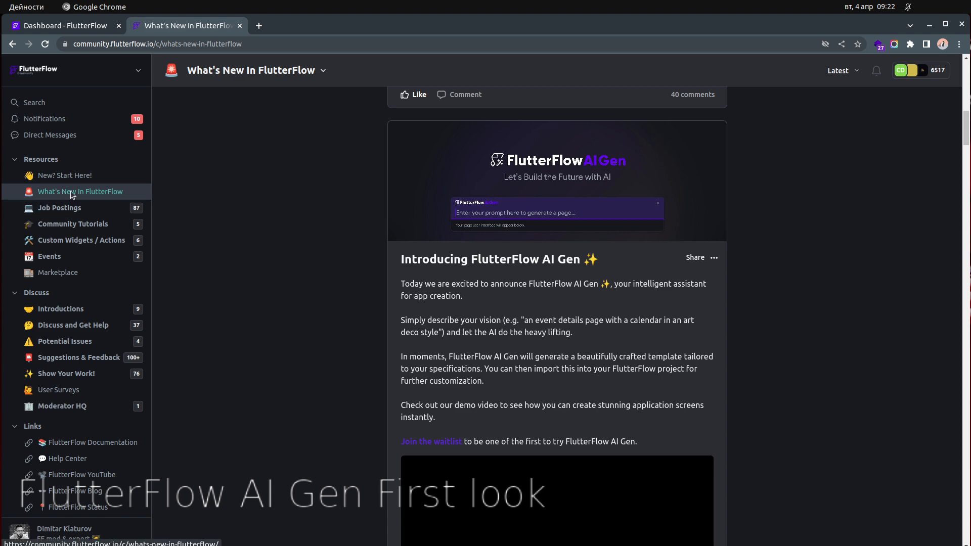
left_click(131, 197)
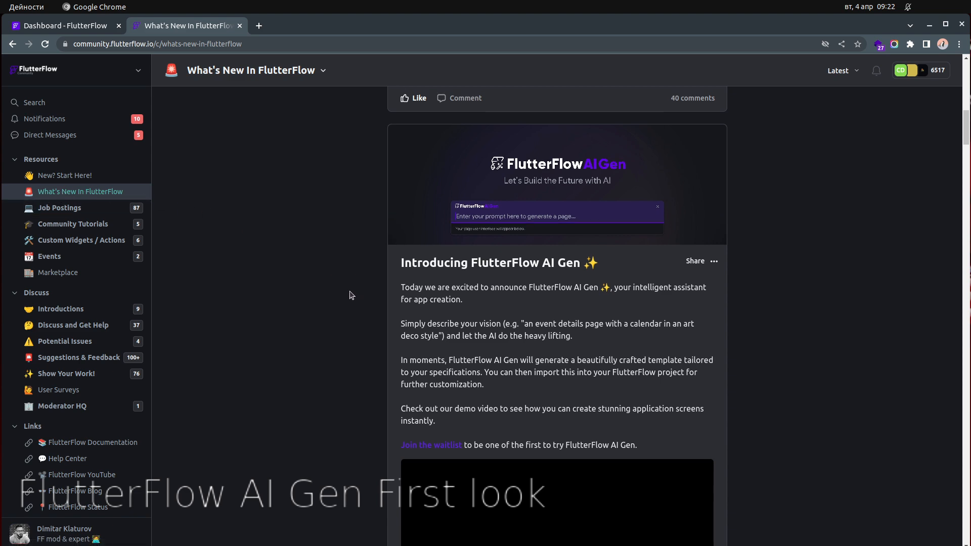
scroll(352, 295, "down", 12)
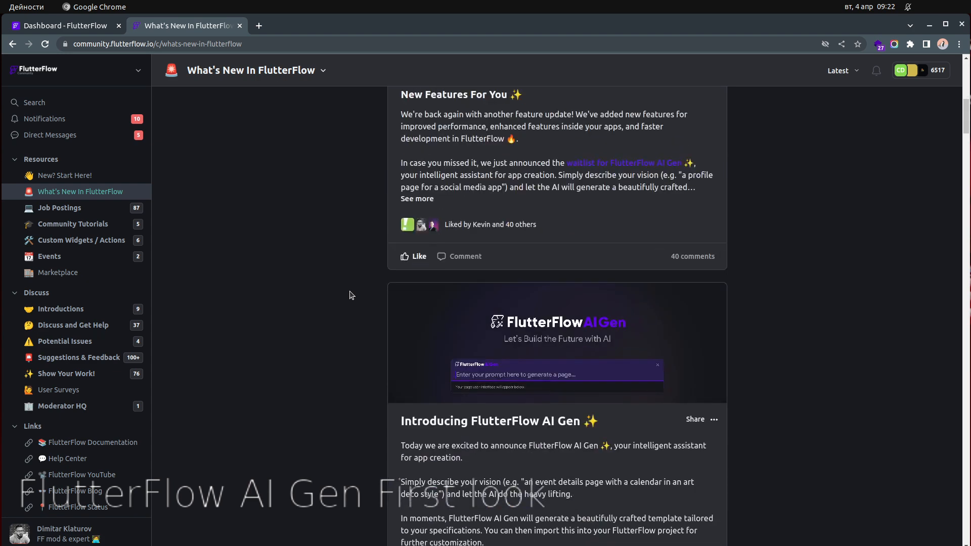
scroll(351, 295, "up", 2)
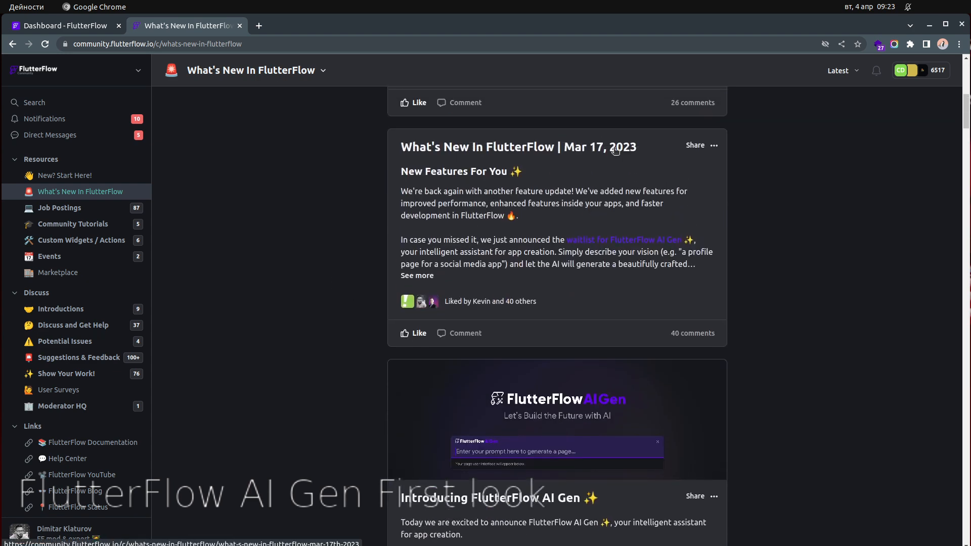
scroll(352, 280, "down", 4)
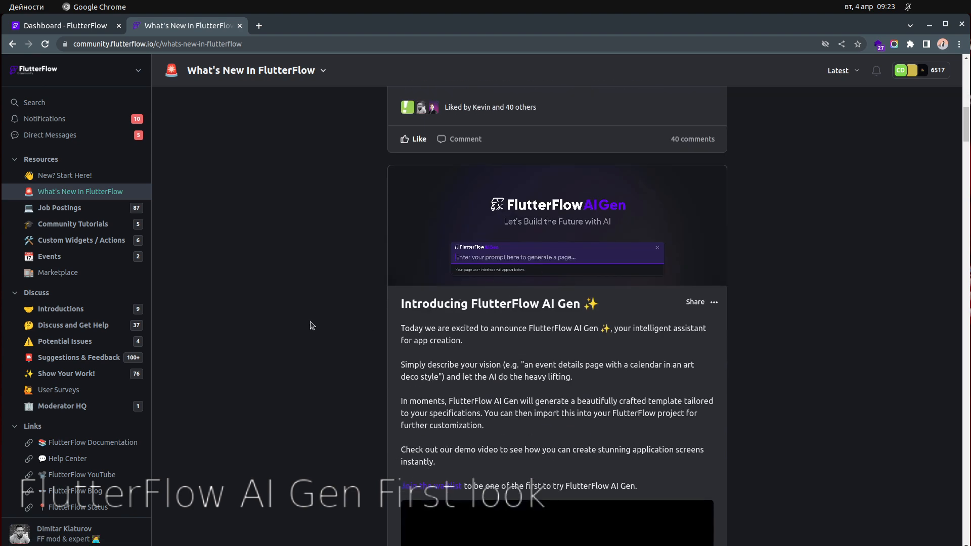
scroll(312, 325, "down", 1)
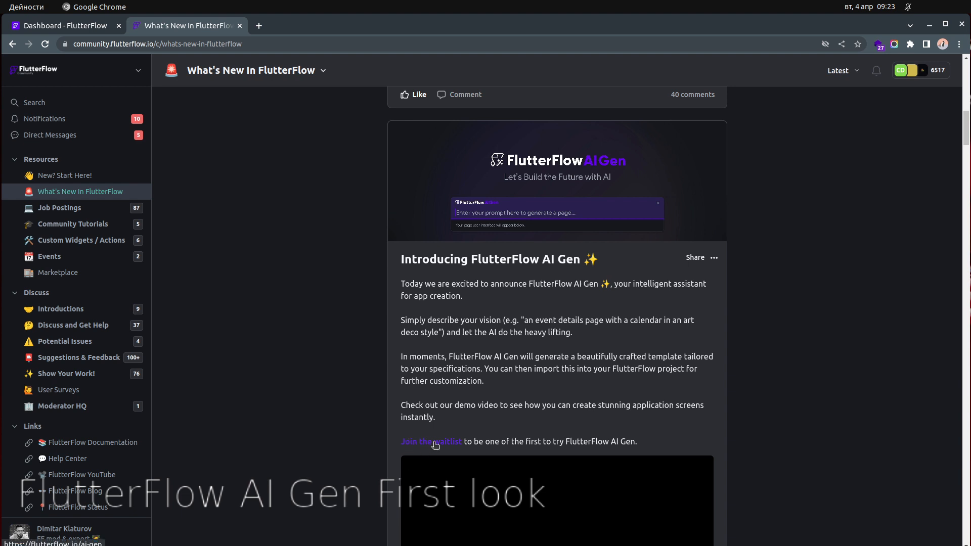
Return to the ai_ff project and open the AI page generator.
left_click(64, 28)
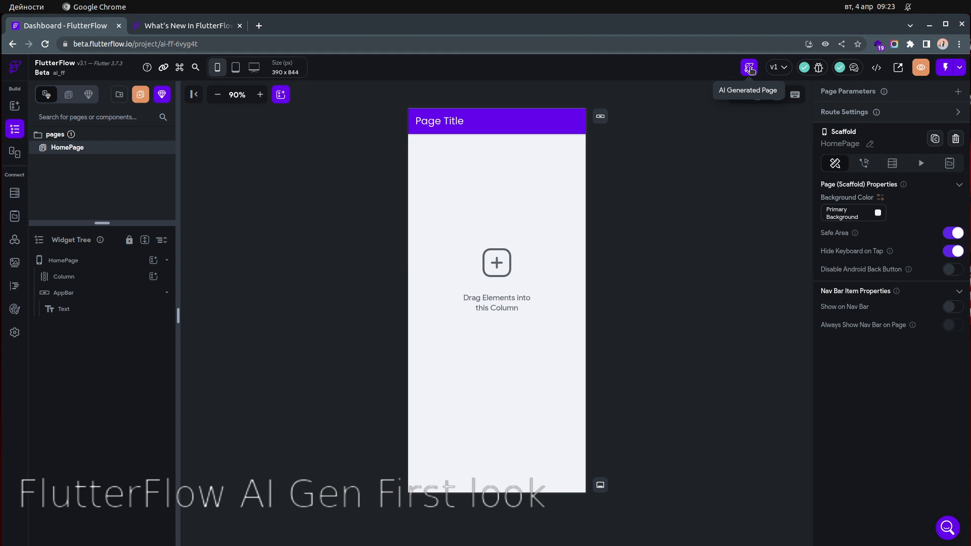
left_click(750, 67)
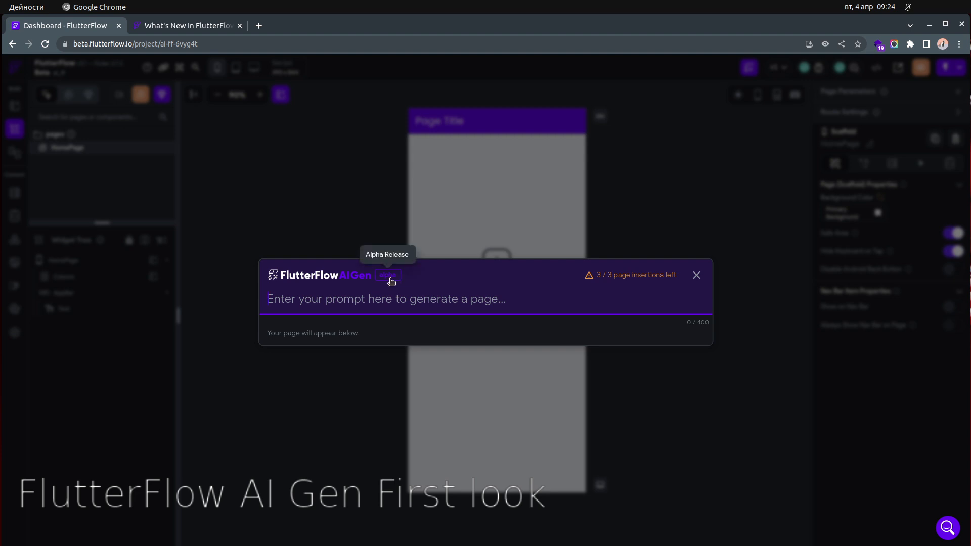
mouse_move(594, 279)
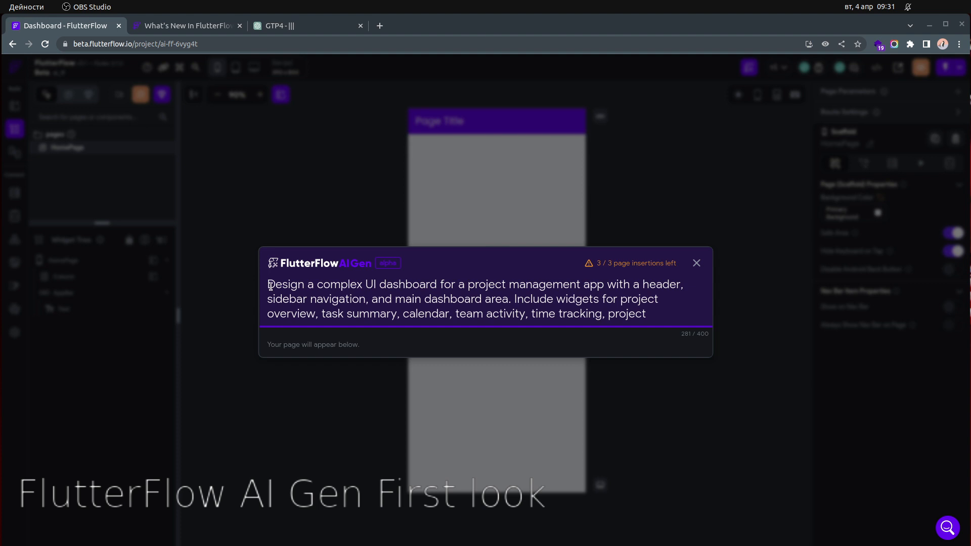
Read through the full AI Gen prompt describing the project management dashboard and its widgets.
left_click_drag(271, 286, 625, 312)
left_click(624, 312)
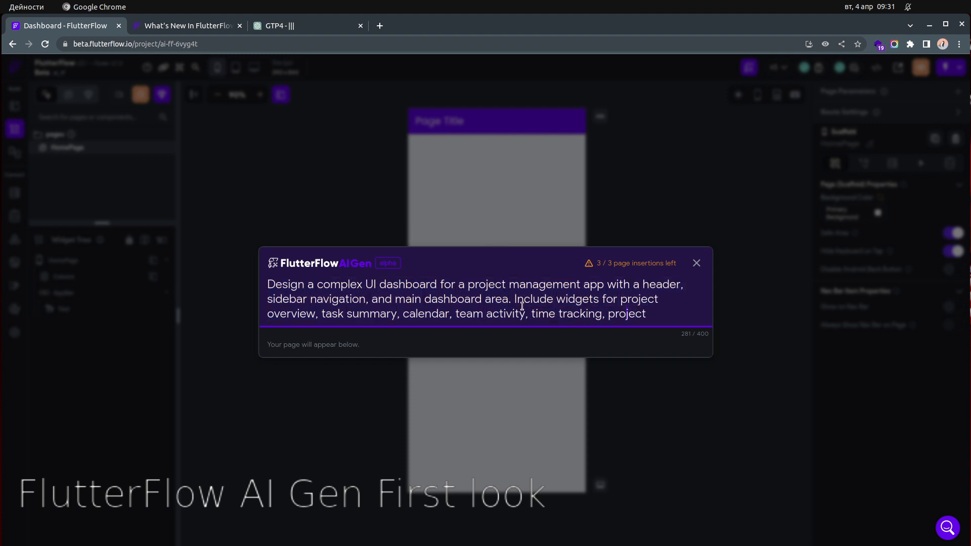
scroll(522, 307, "down", 2)
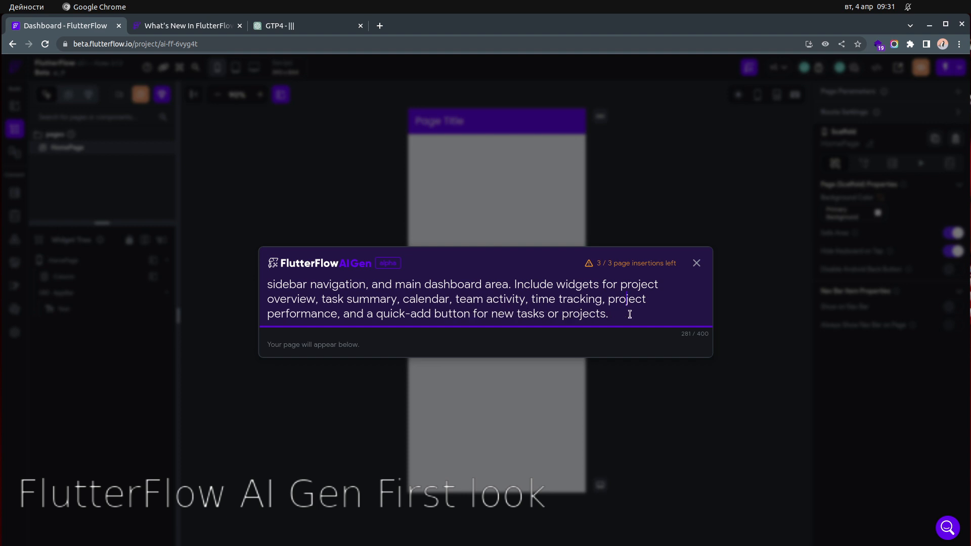
left_click_drag(627, 314, 221, 259)
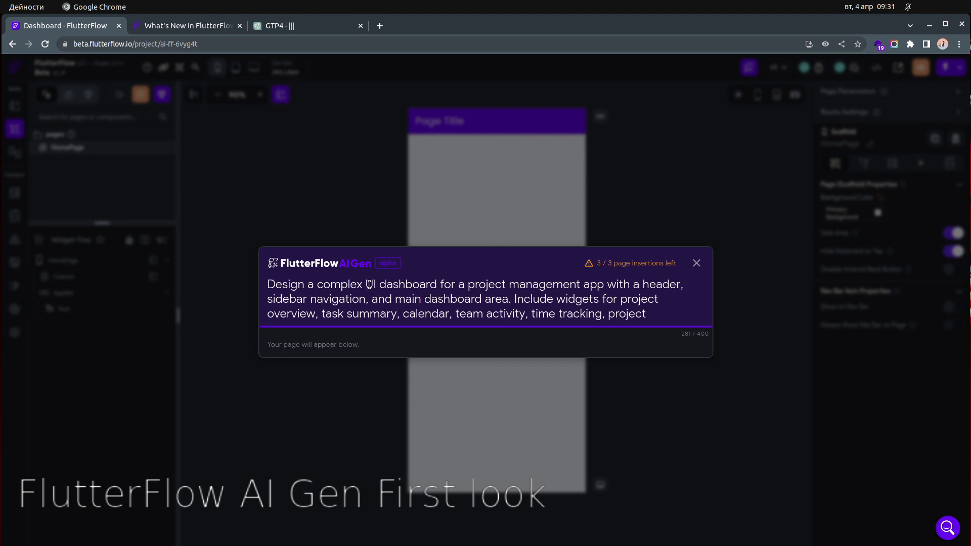
double_click(370, 285)
left_click(512, 311)
scroll(585, 304, "down", 1)
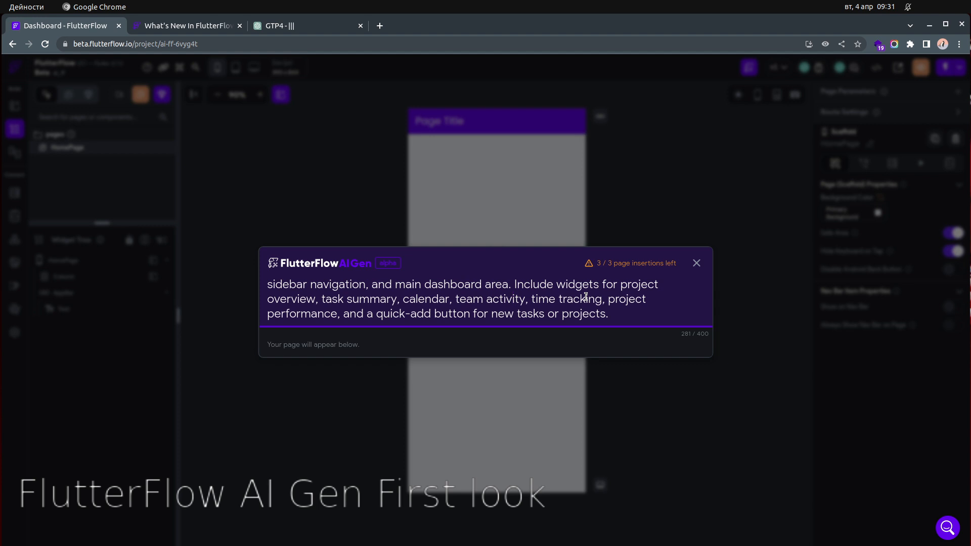
Try to generate a page from the project management dashboard prompt, submitting it a second time.
left_click(614, 313)
key("Return")
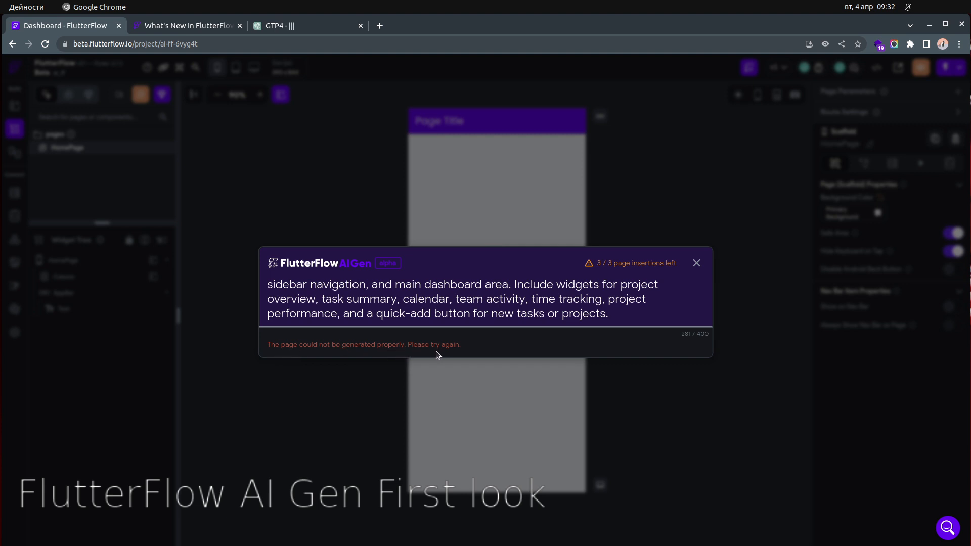
left_click(632, 317)
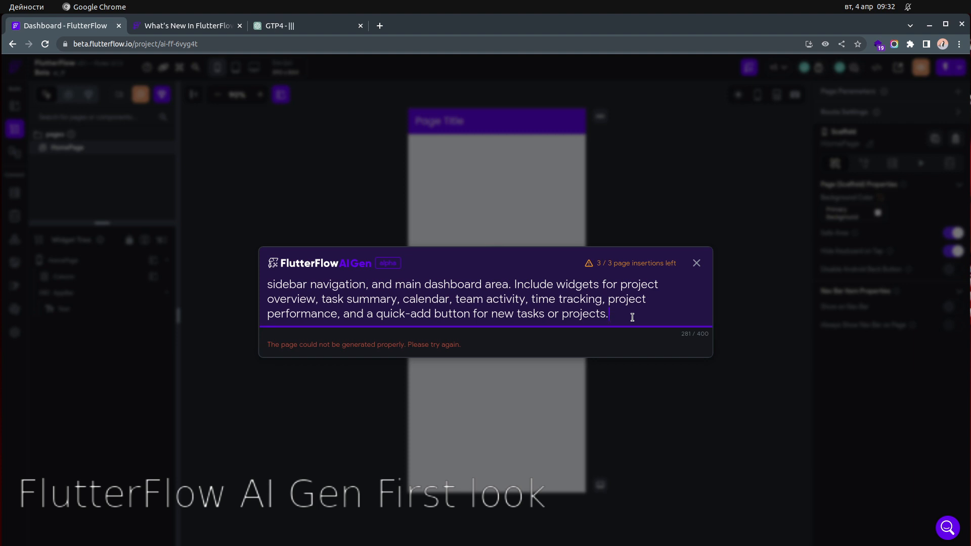
key("Return")
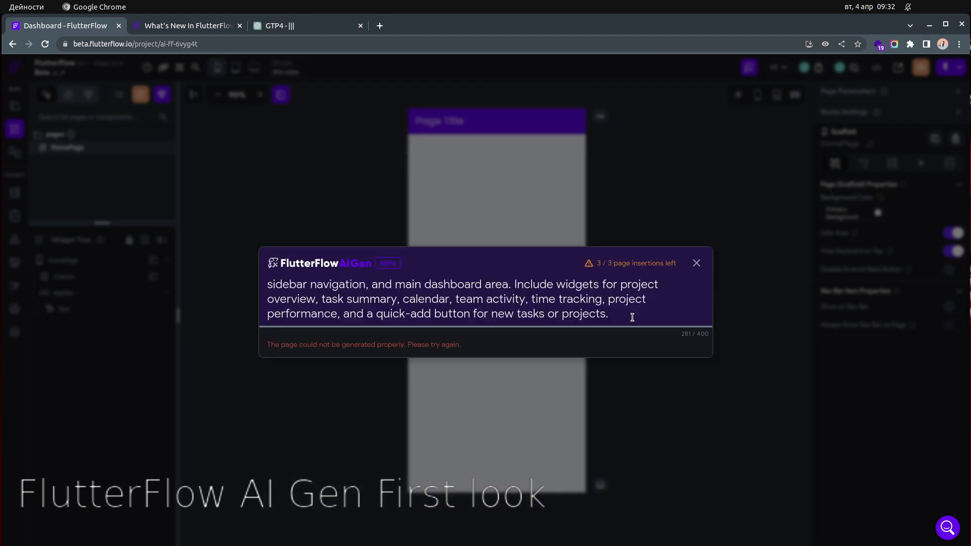
Copy the dashboard prompt and resubmit it in a freshly opened AI Gen dialog.
triple_click(632, 317)
key("ctrl+c")
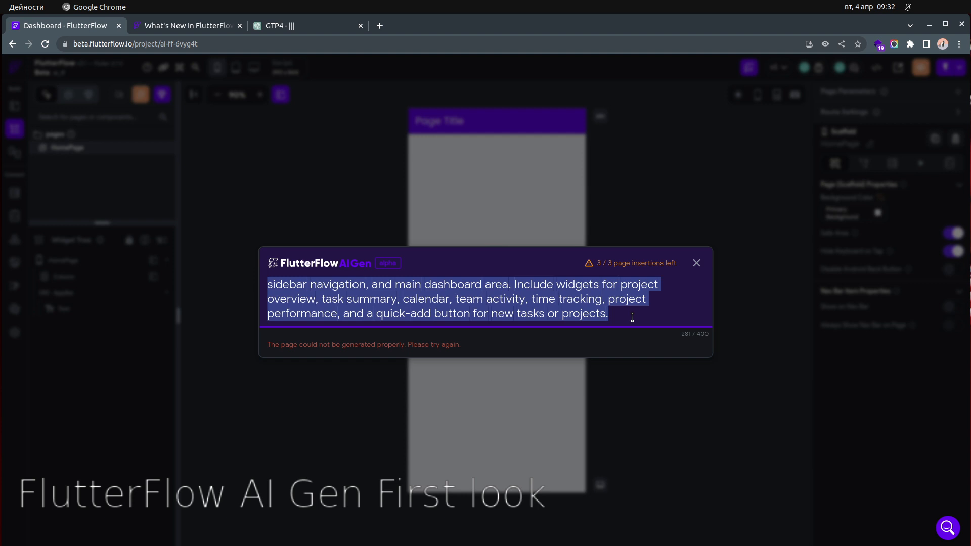
left_click(696, 263)
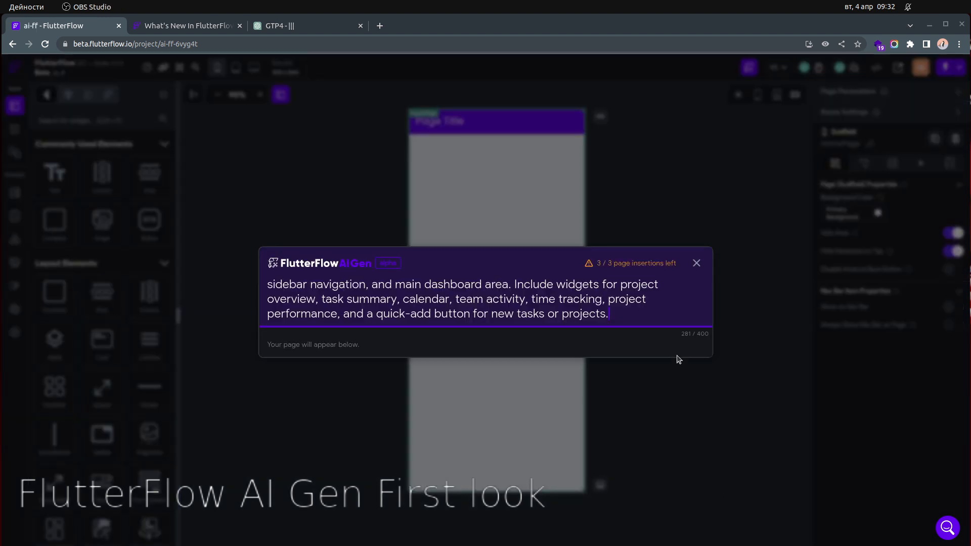
left_click(631, 317)
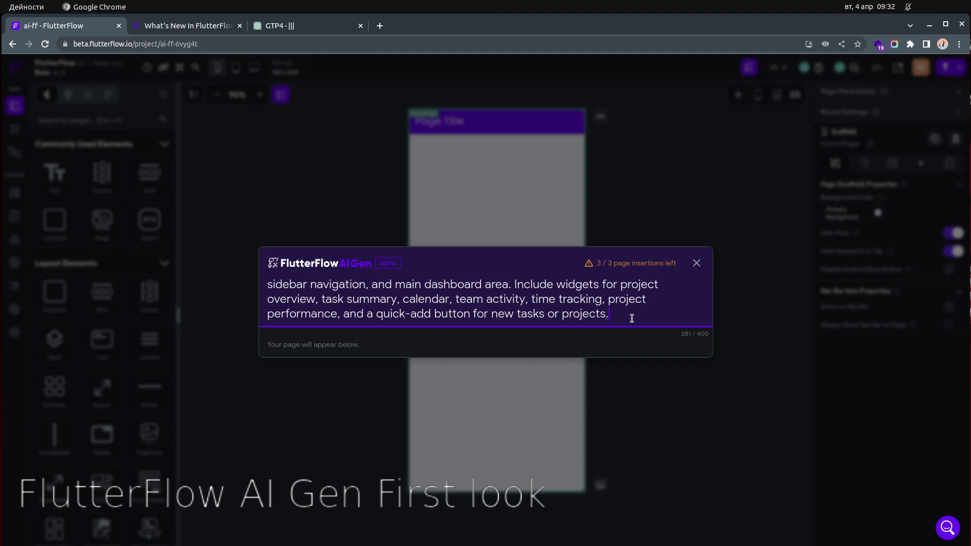
key("Return")
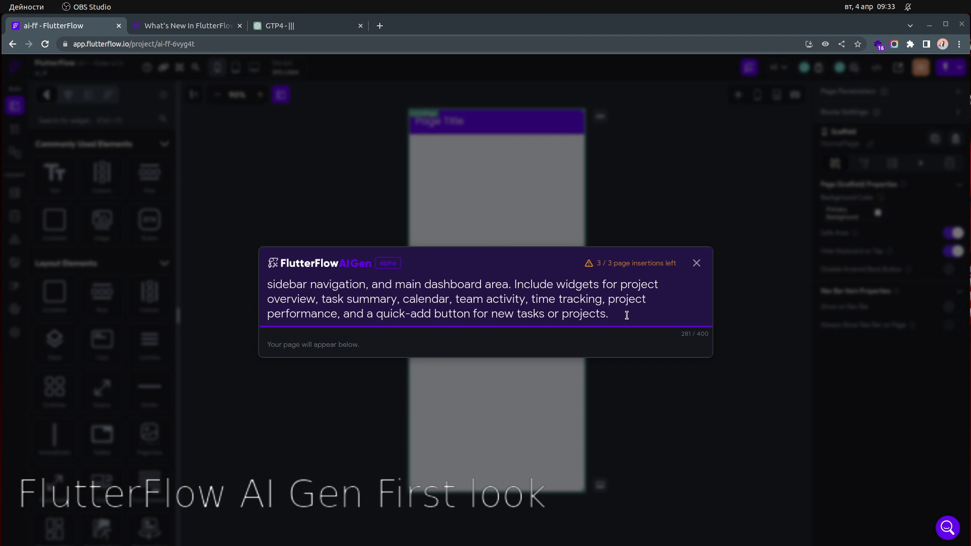
Try generating the project management dashboard from the same prompt in the app.flutterflow.io version of the project.
left_click(626, 316)
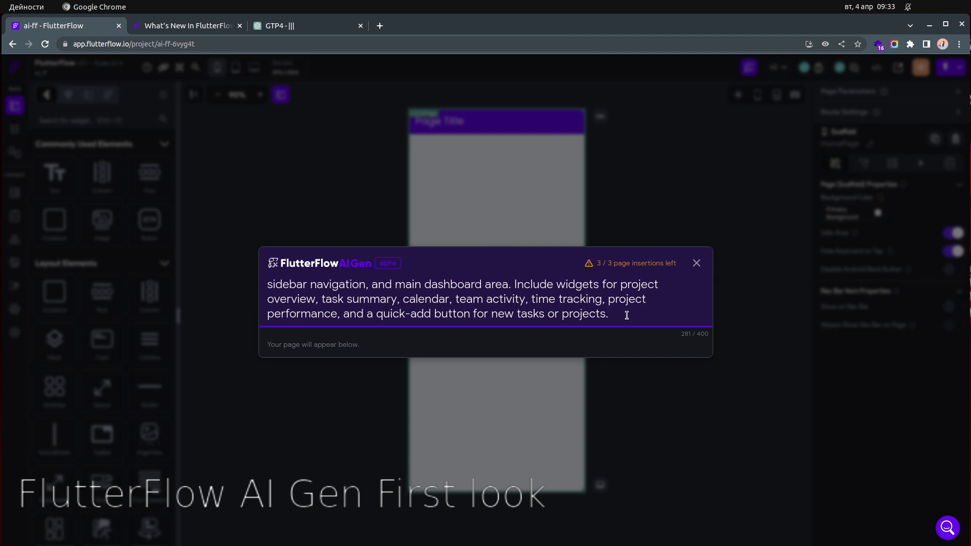
key("Return")
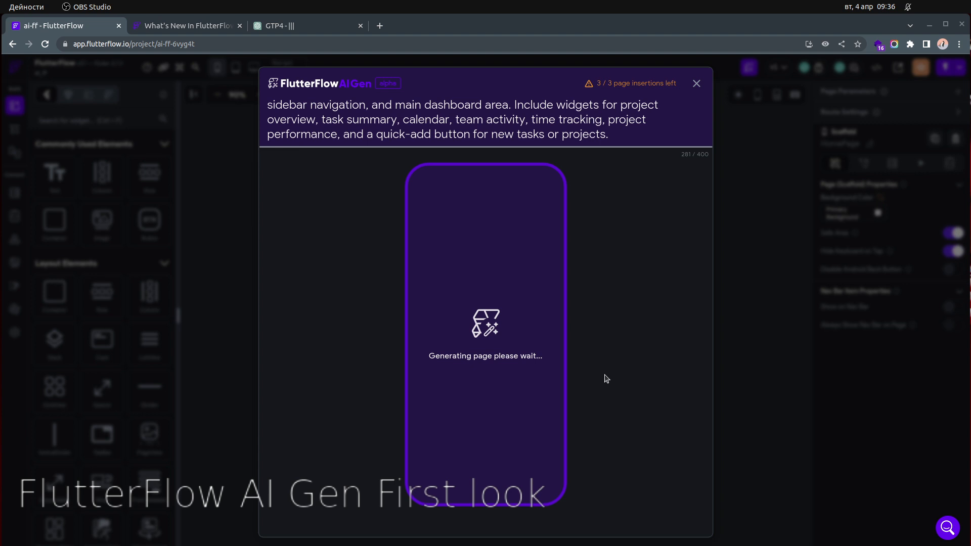
left_click(481, 242)
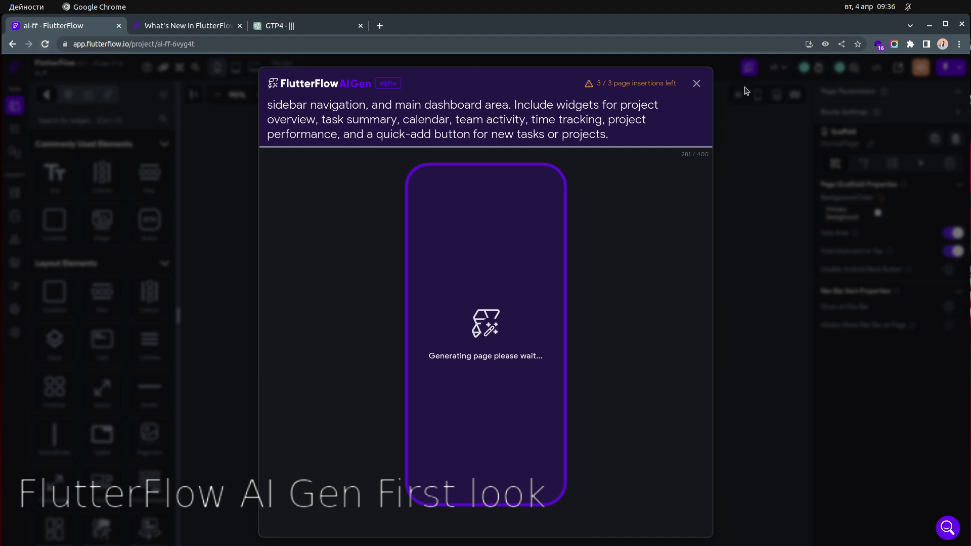
Reload the project and paste the full project management dashboard prompt into a fresh AI Gen dialog.
left_click(45, 44)
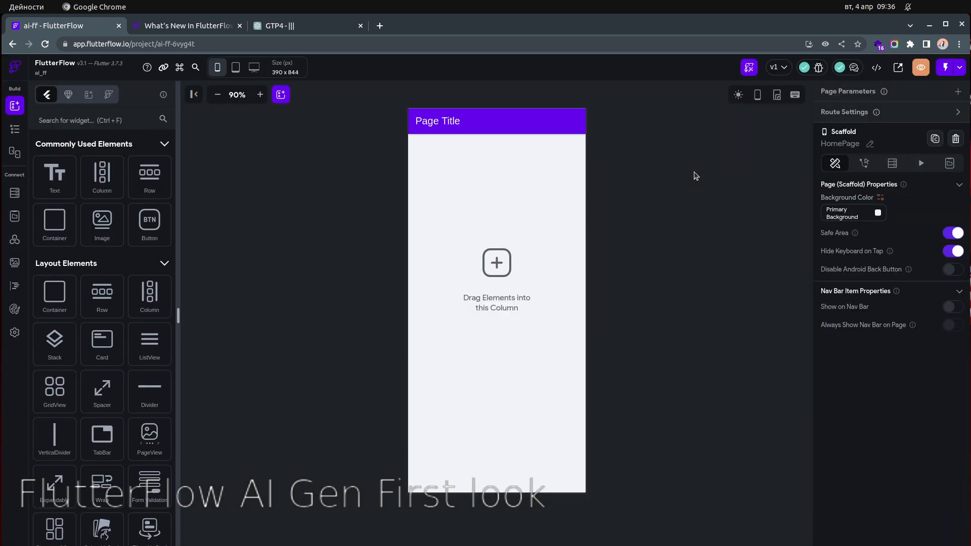
left_click(747, 69)
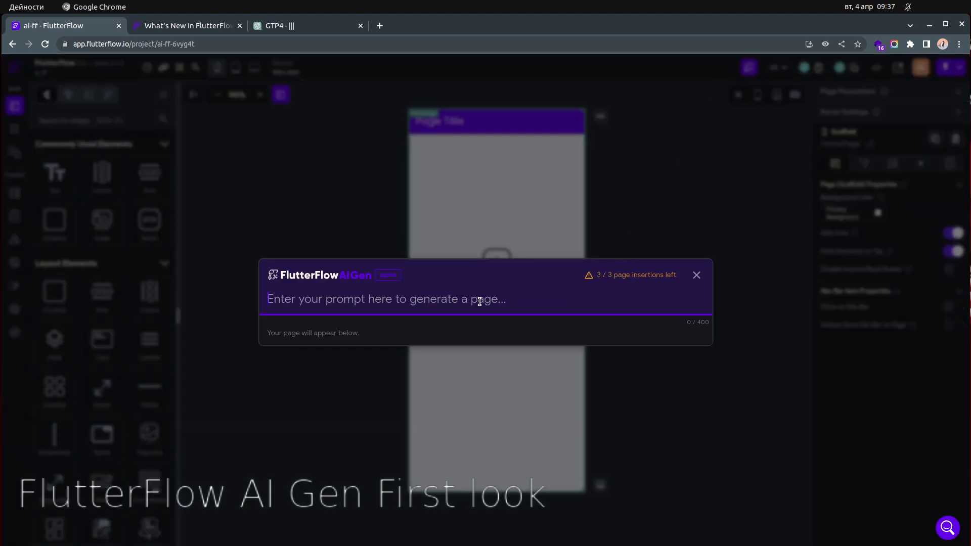
type("D")
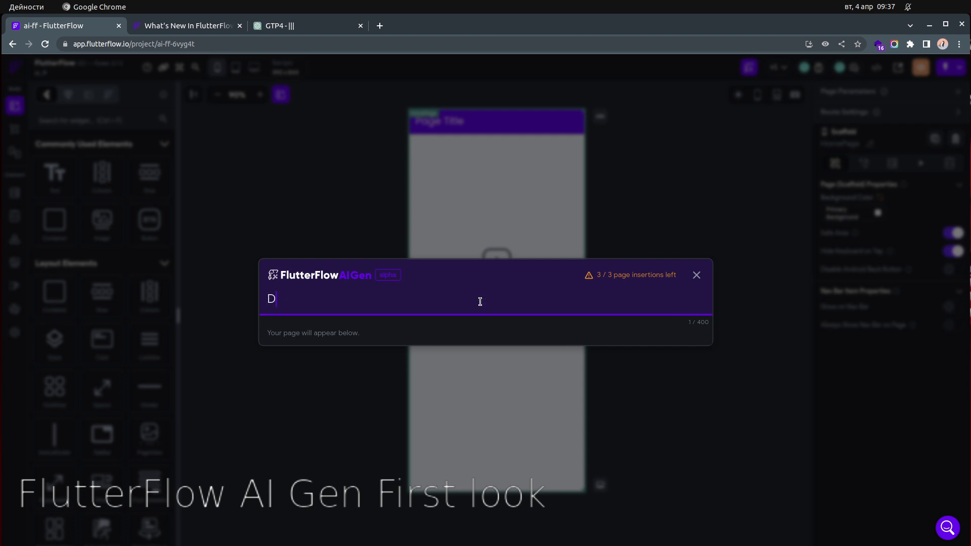
key("BackSpace")
key("ctrl+v")
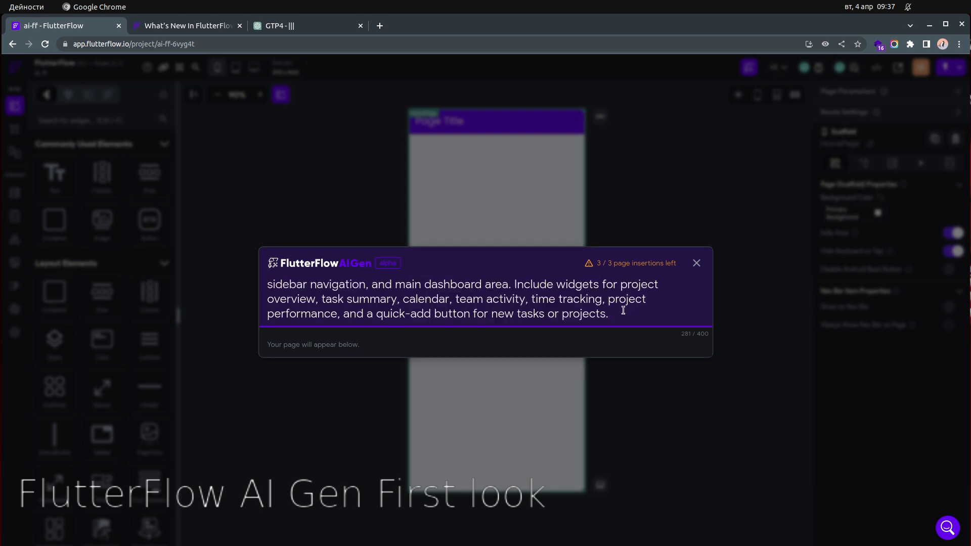
Shorten the prompt by removing the sentence about included widgets, ending it at "main dashboard area.", and generate the page.
left_click_drag(623, 311, 517, 300)
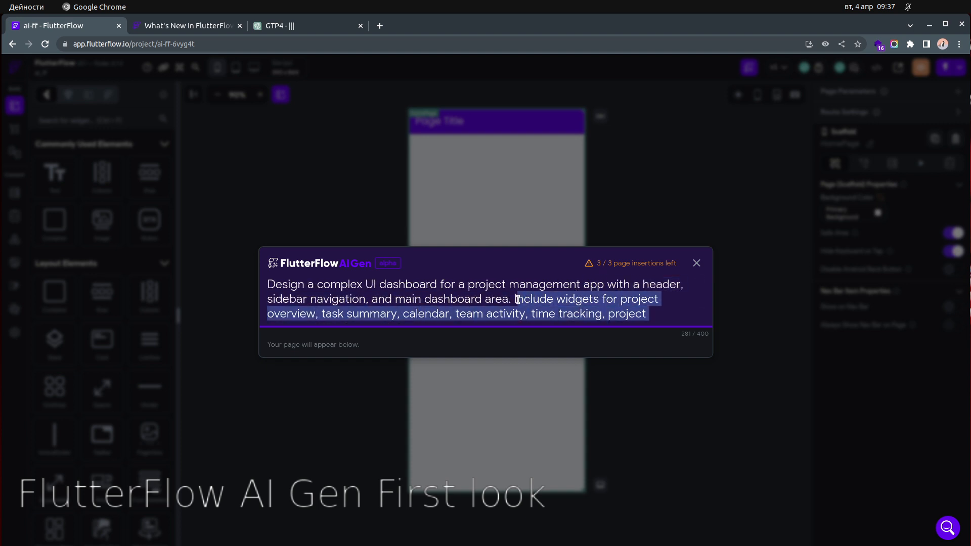
key("BackSpace")
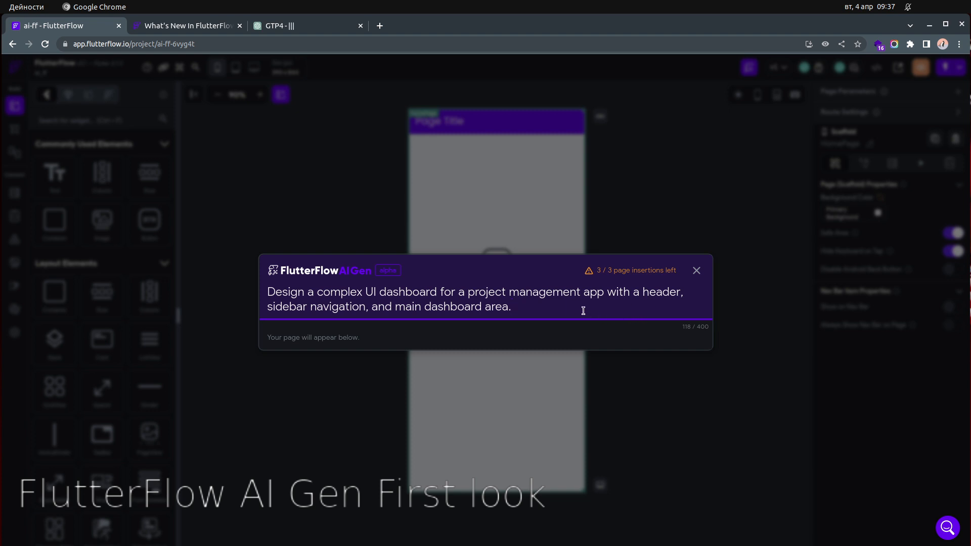
key("Return")
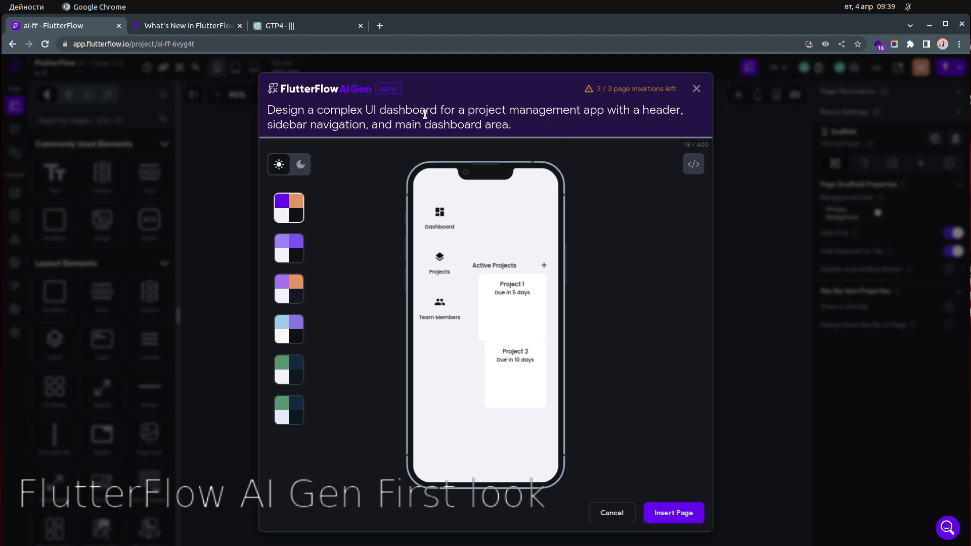
Compare the prompt's project management, sidebar navigation and main dashboard area phrases with the generated page preview.
double_click(549, 110)
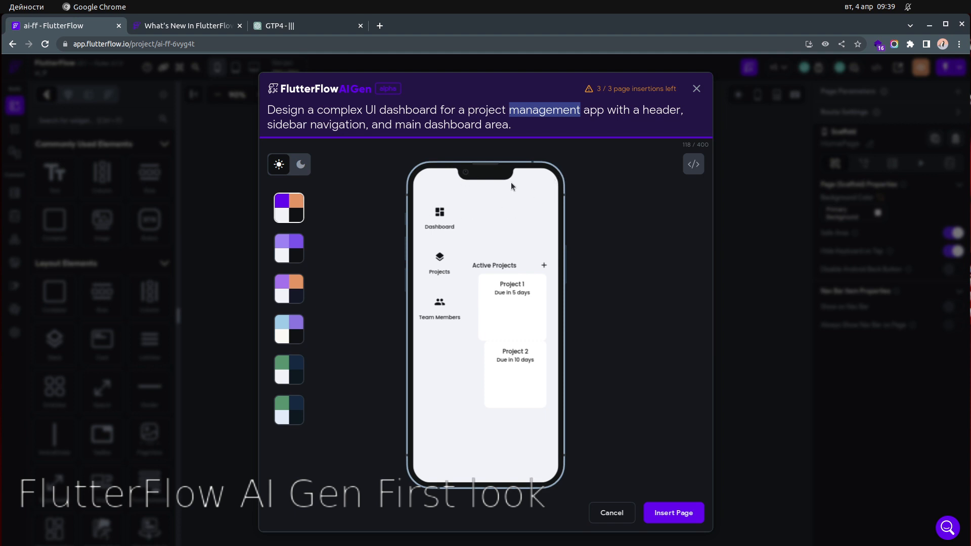
left_click(268, 126)
left_click_drag(268, 125, 365, 126)
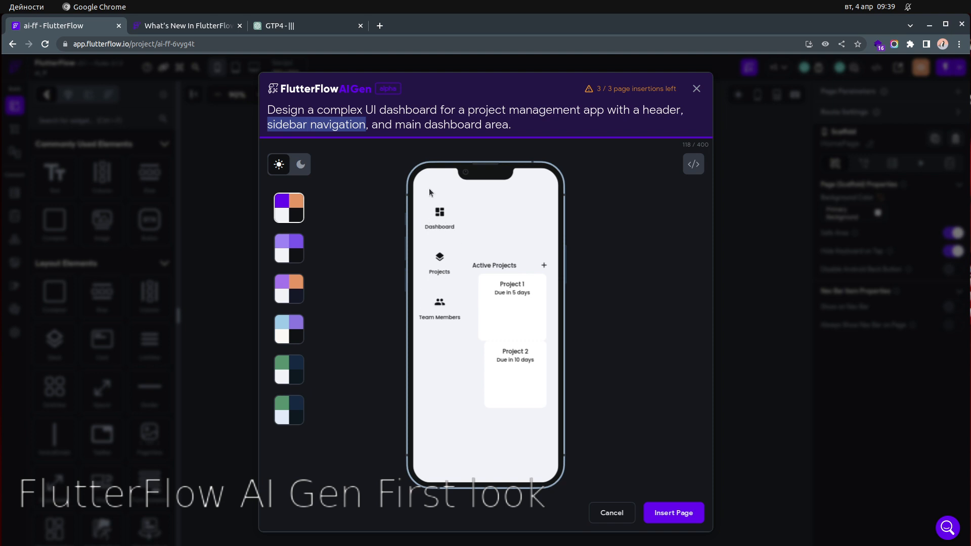
left_click_drag(378, 125, 540, 126)
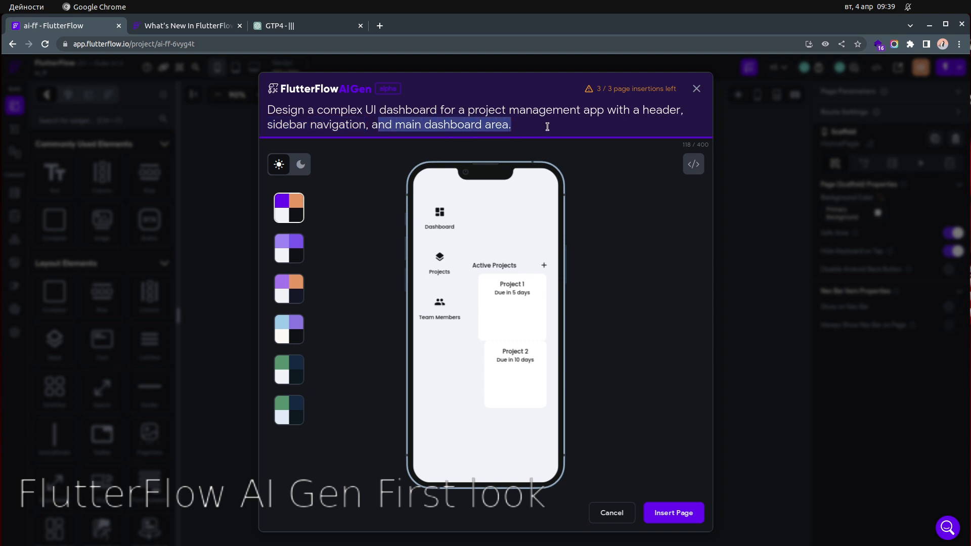
left_click(548, 126)
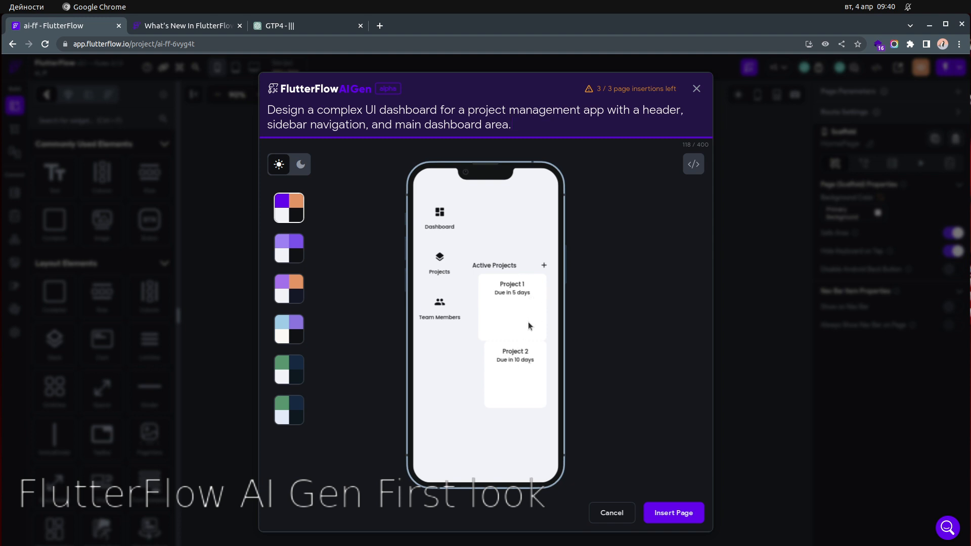
Preview the generated page in the alternative themes, from Sleek to Techy & Subtle, and choose Classic & Elegant.
left_click(296, 253)
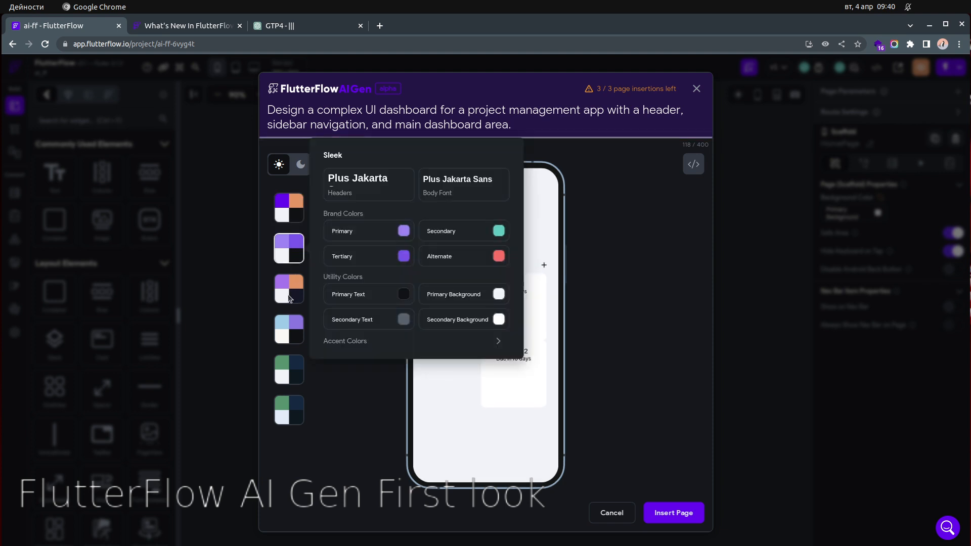
left_click(290, 298)
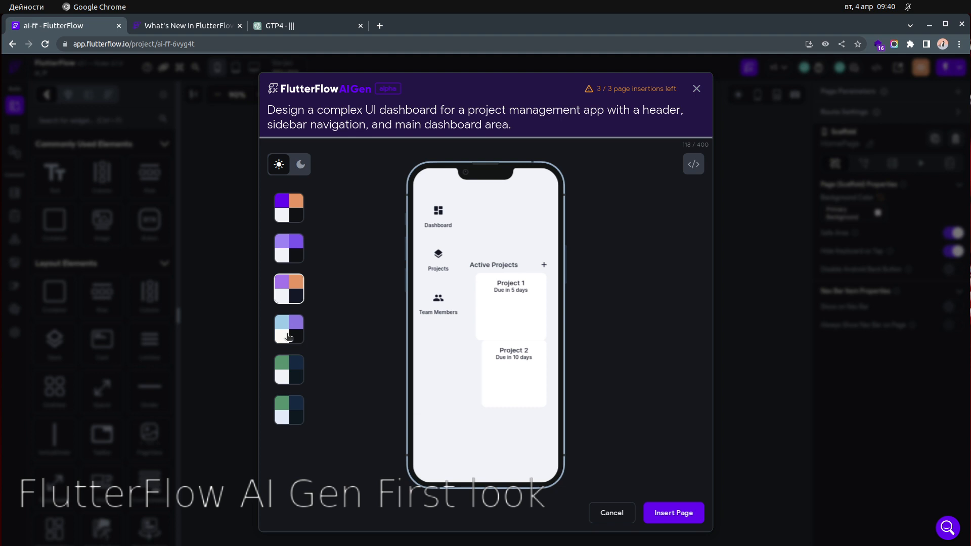
mouse_move(290, 210)
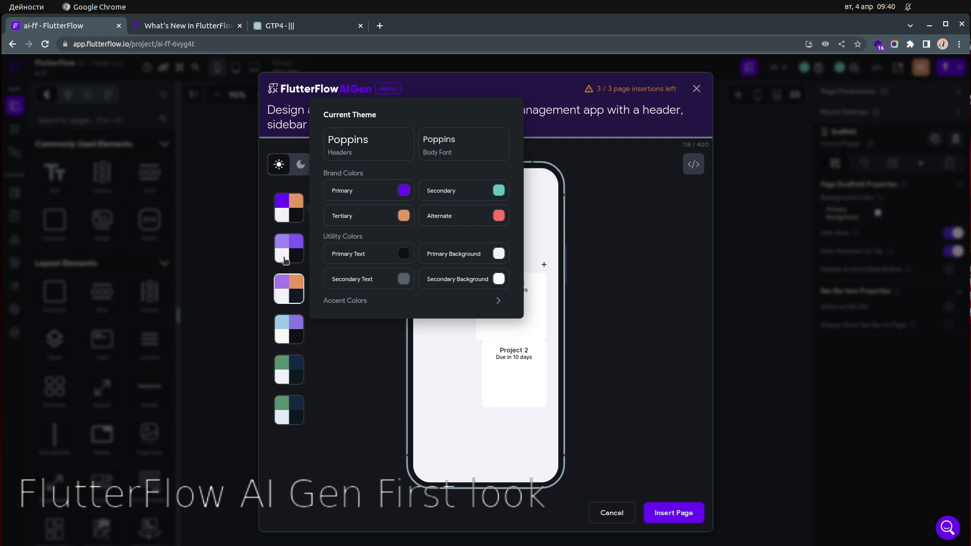
mouse_move(291, 255)
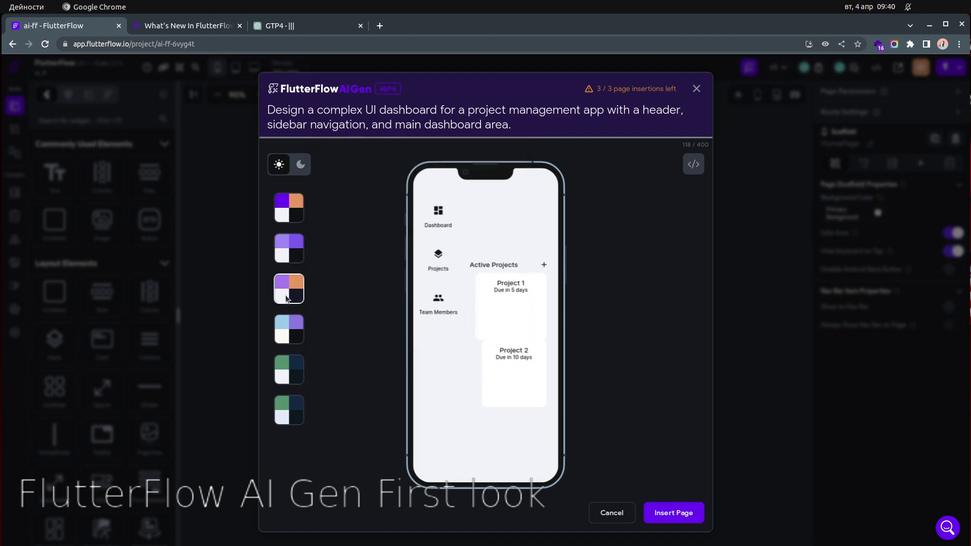
mouse_move(287, 299)
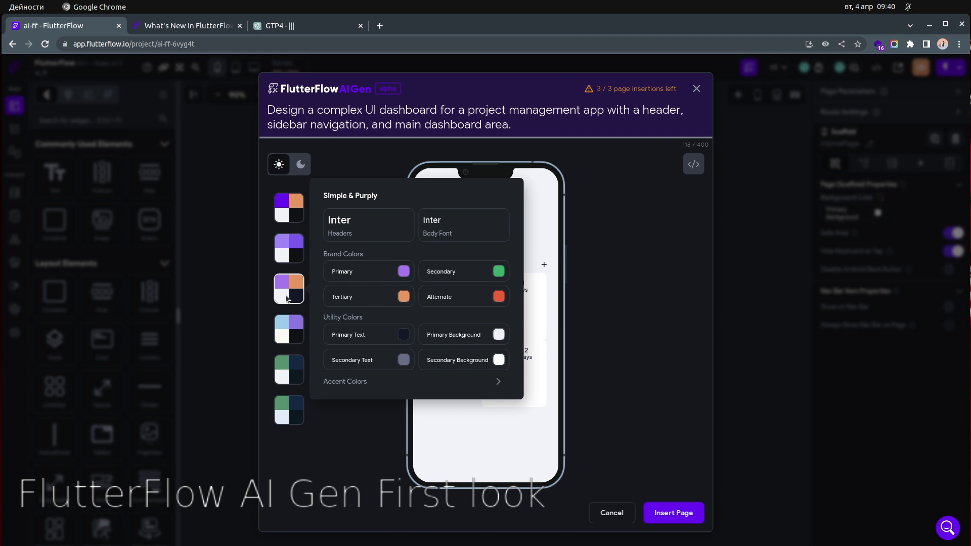
left_click(287, 334)
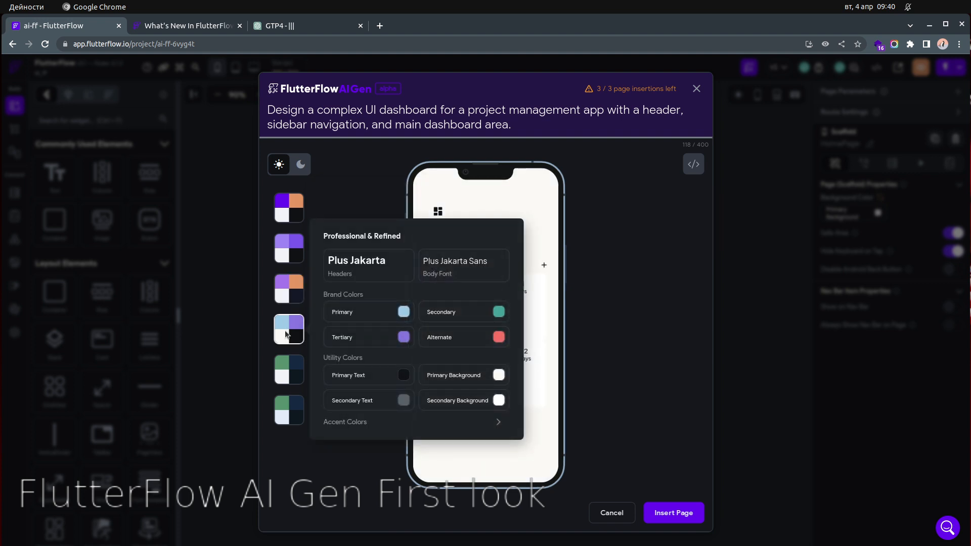
left_click(288, 370)
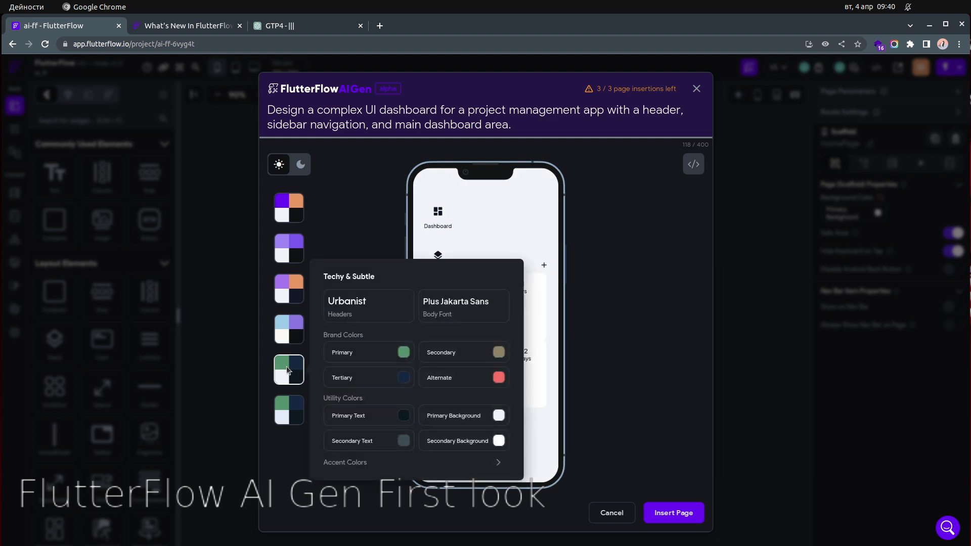
left_click(283, 407)
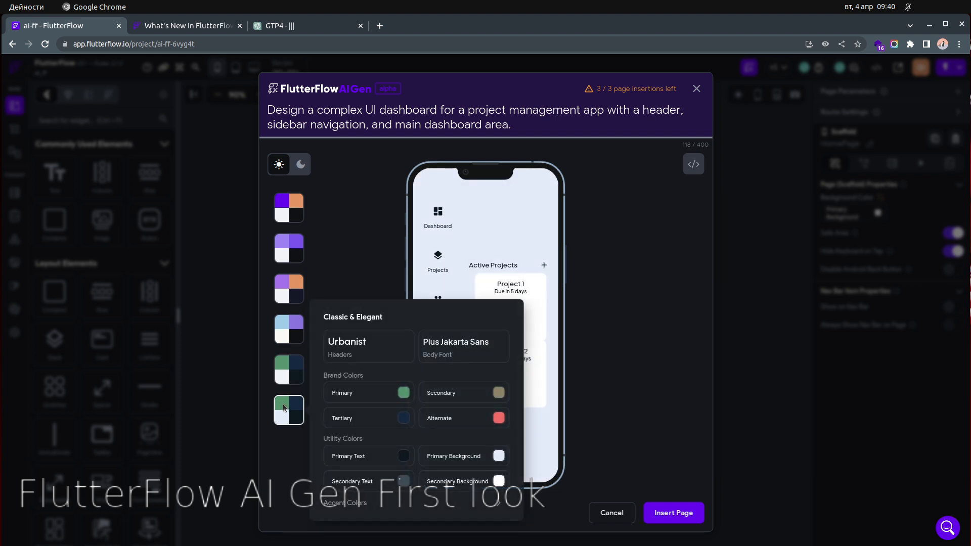
left_click(290, 333)
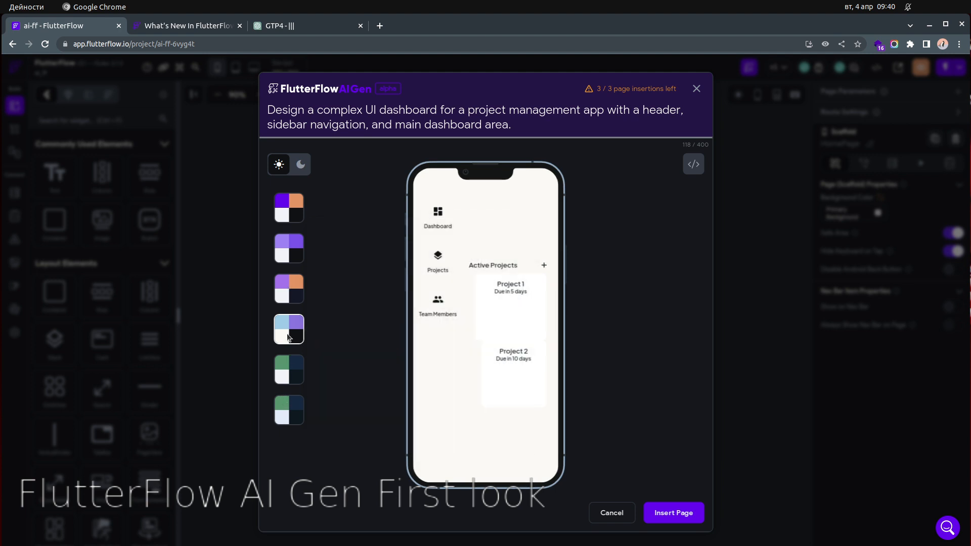
left_click(291, 414)
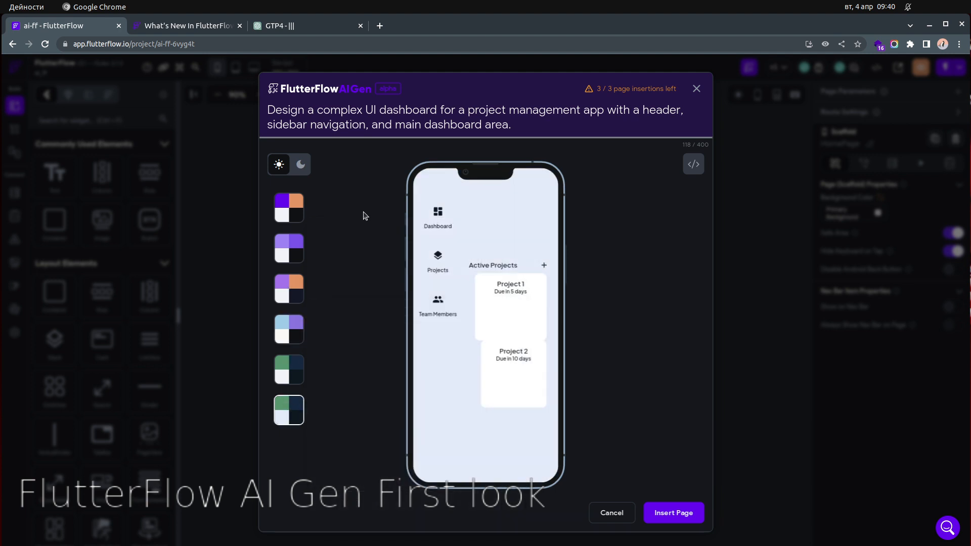
Compare the light and dark modes of the page preview and leave it in dark mode.
left_click(302, 164)
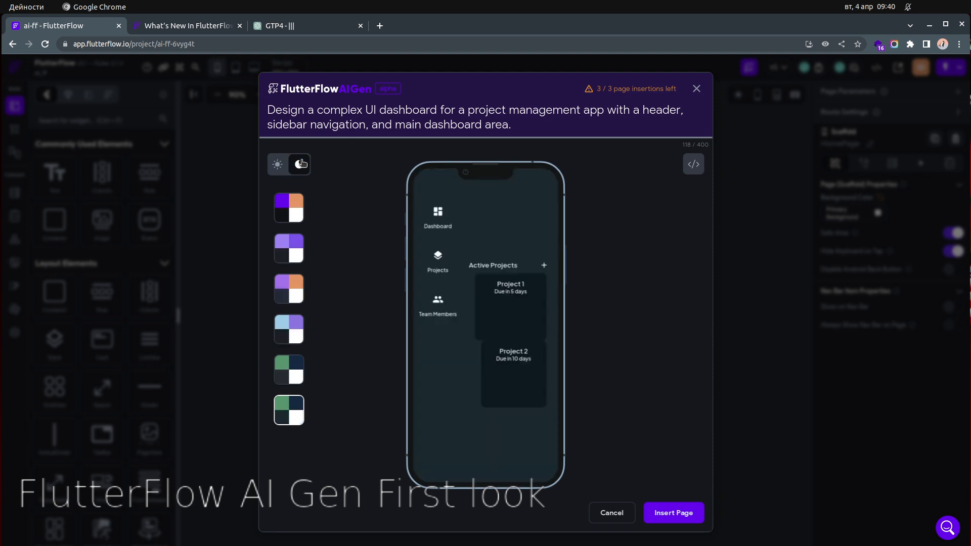
left_click(277, 164)
left_click(298, 164)
left_click(278, 164)
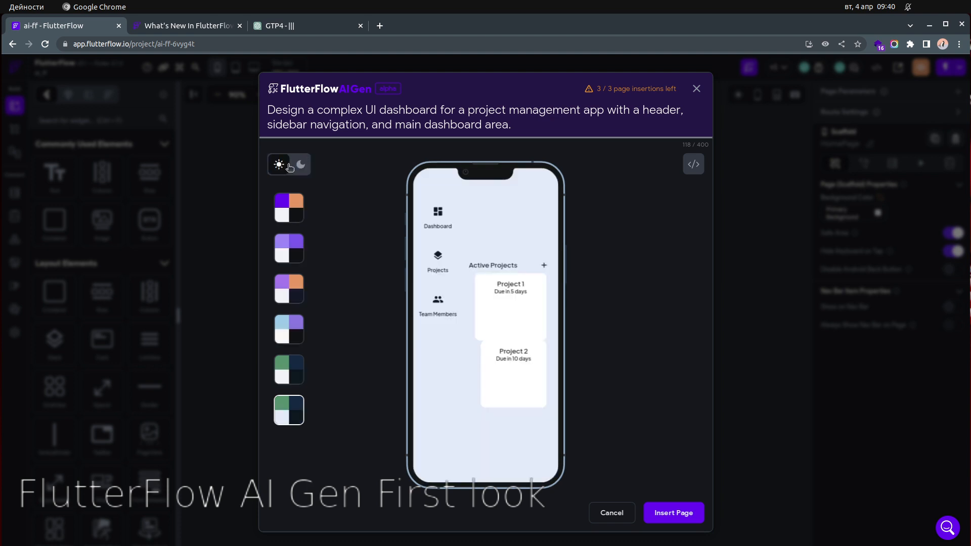
left_click(301, 166)
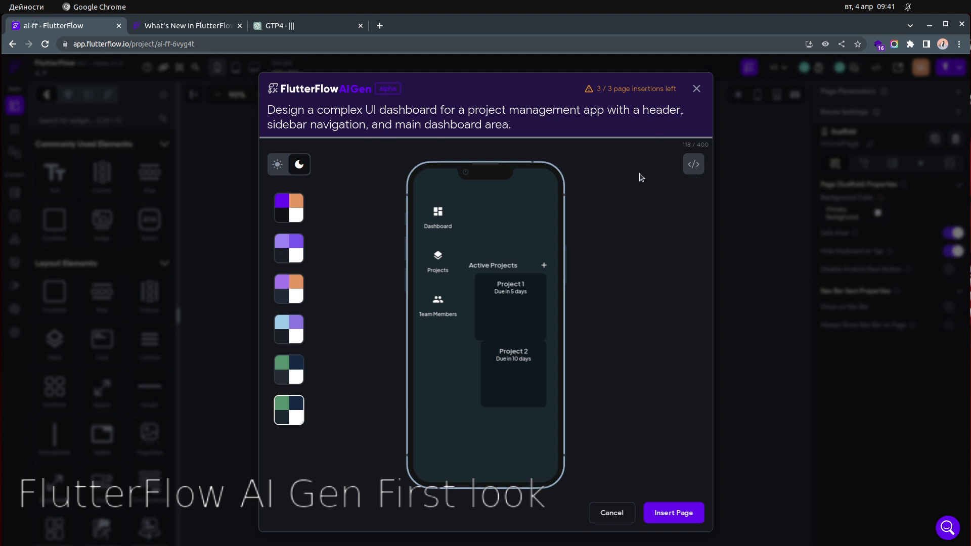
Show the generated page's Dart code and skim it from the imports to the Scaffold's build method.
left_click(692, 165)
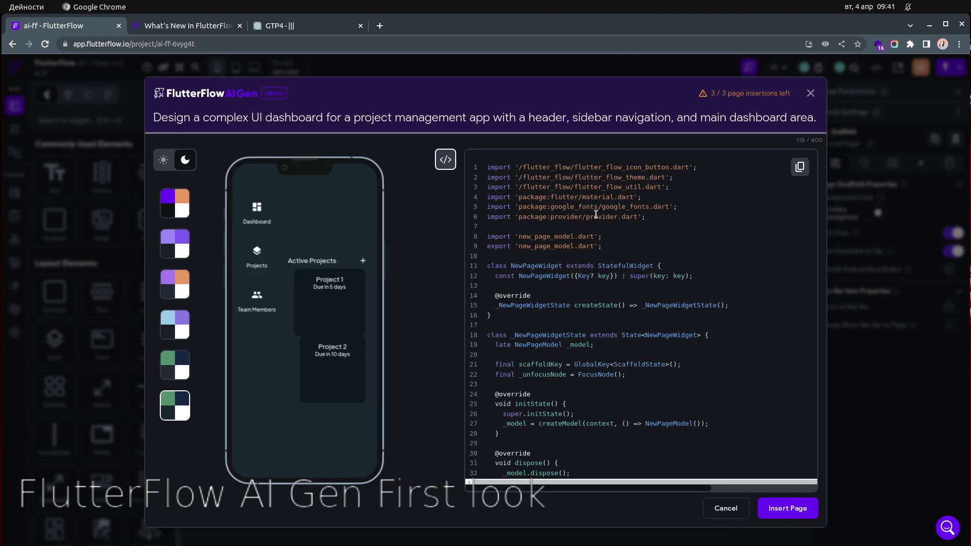
scroll(581, 225, "down", 1)
scroll(581, 225, "down", 5)
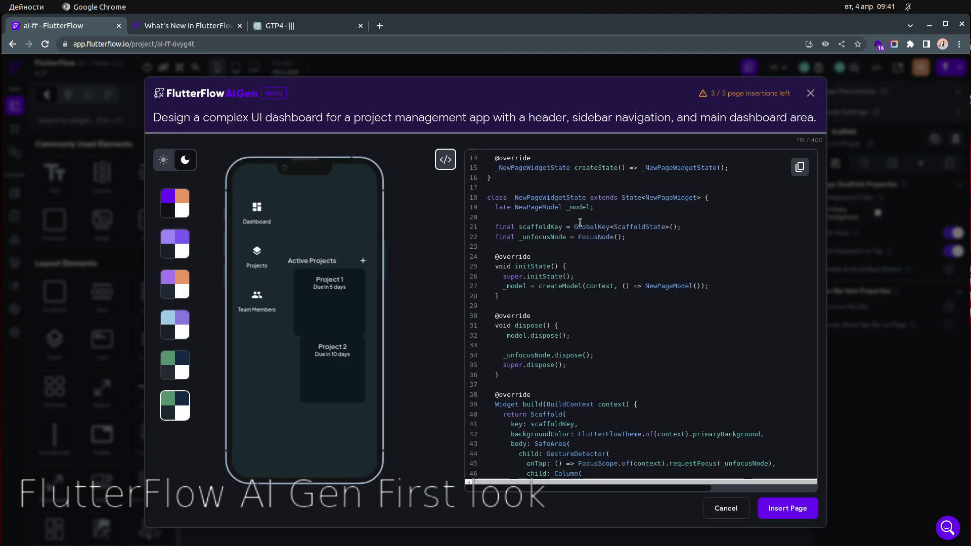
scroll(580, 222, "down", 5)
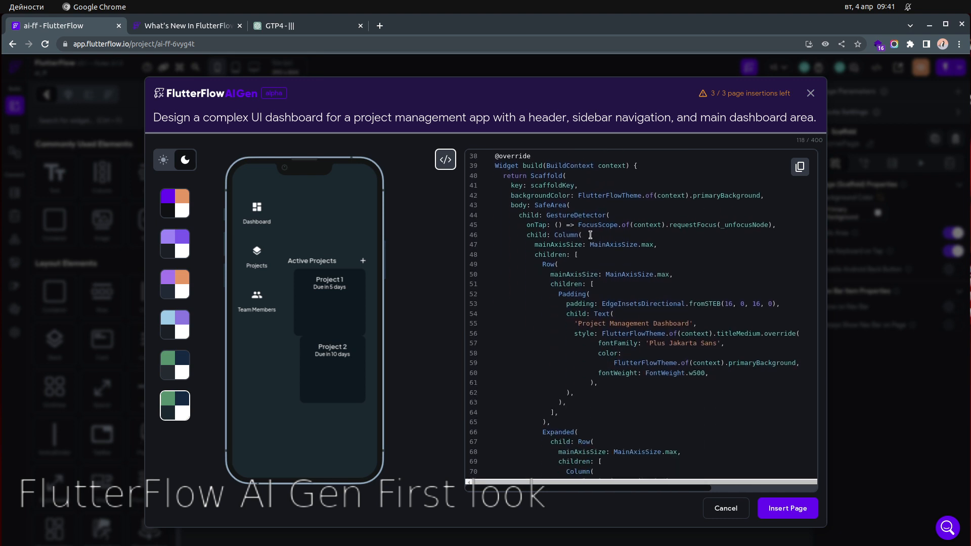
scroll(592, 243, "up", 10)
scroll(593, 244, "up", 2)
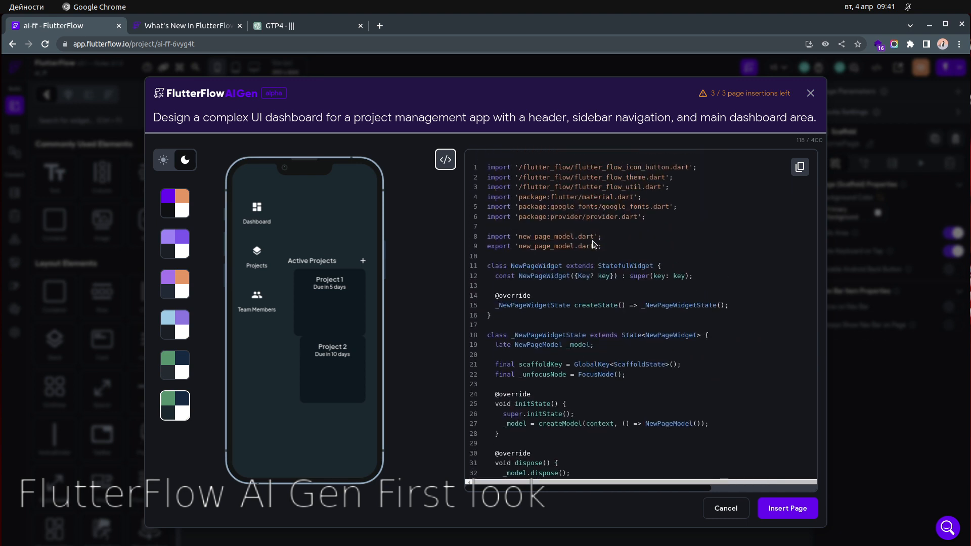
scroll(577, 245, "down", 10)
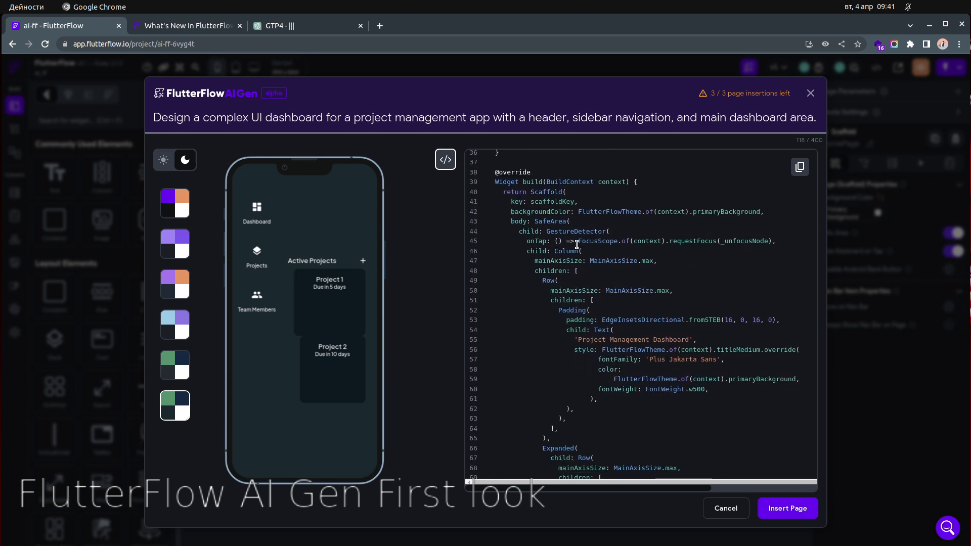
Examine the Scaffold code around line 42, focusing on how backgroundColor references FlutterFlowTheme.
left_click(536, 201)
left_click(537, 193)
left_click(546, 211)
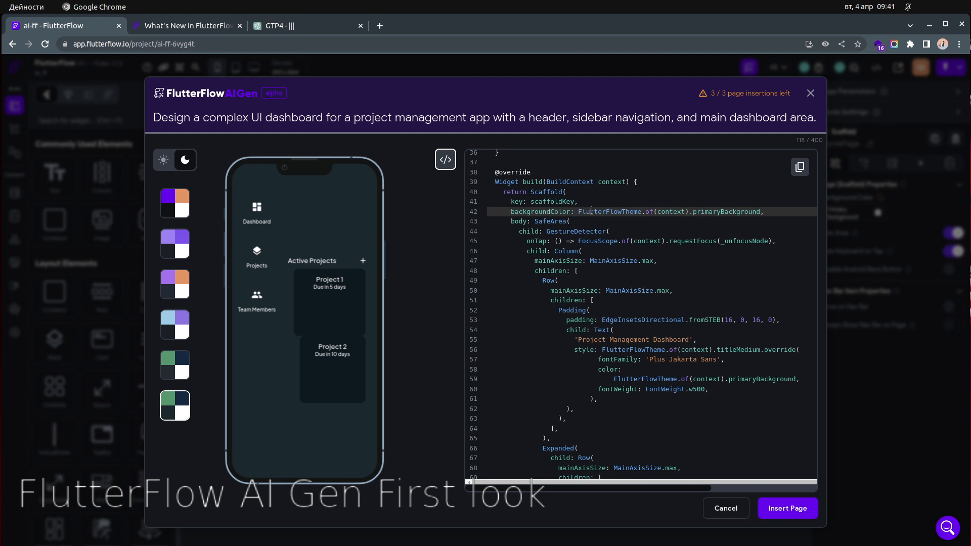
left_click(610, 211)
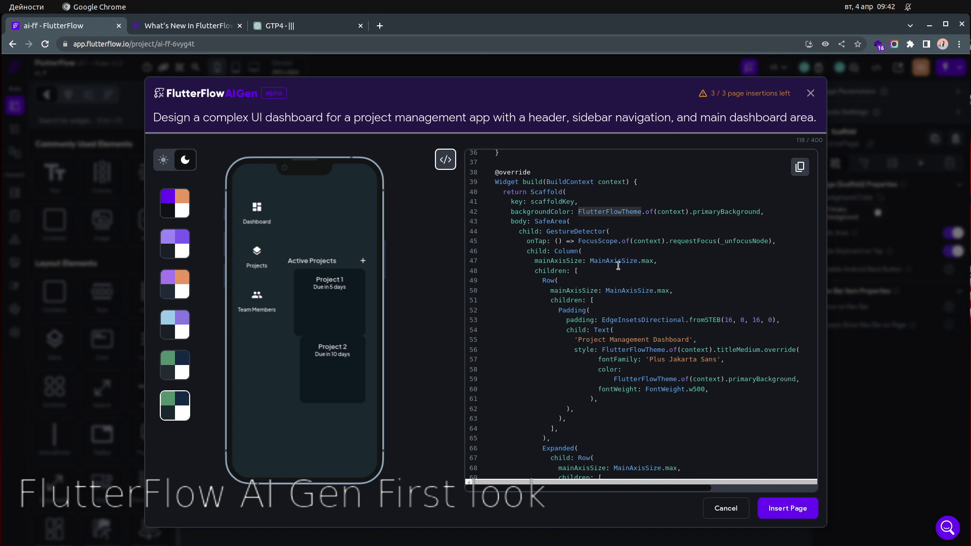
scroll(618, 268, "up", 5)
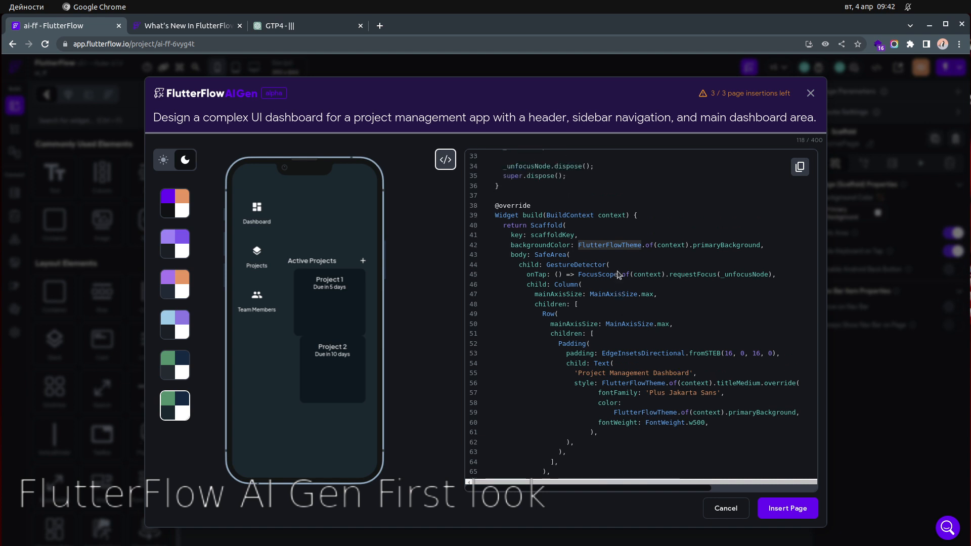
scroll(619, 274, "up", 6)
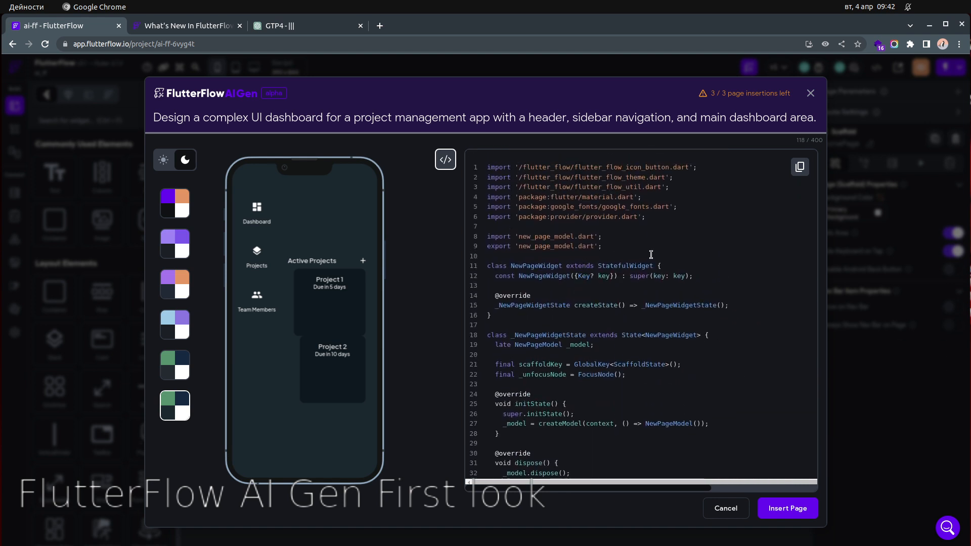
scroll(622, 329, "down", 12)
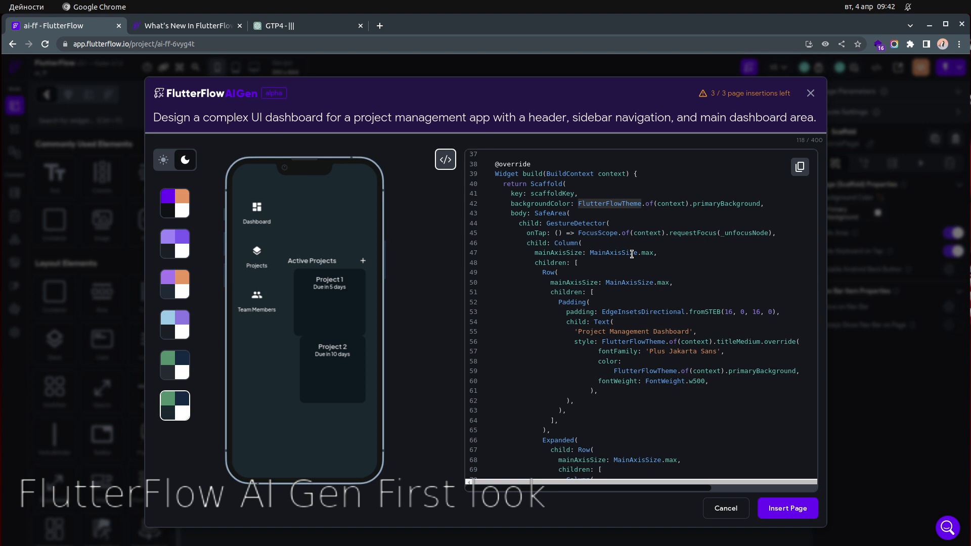
left_click(600, 203)
left_click(599, 204)
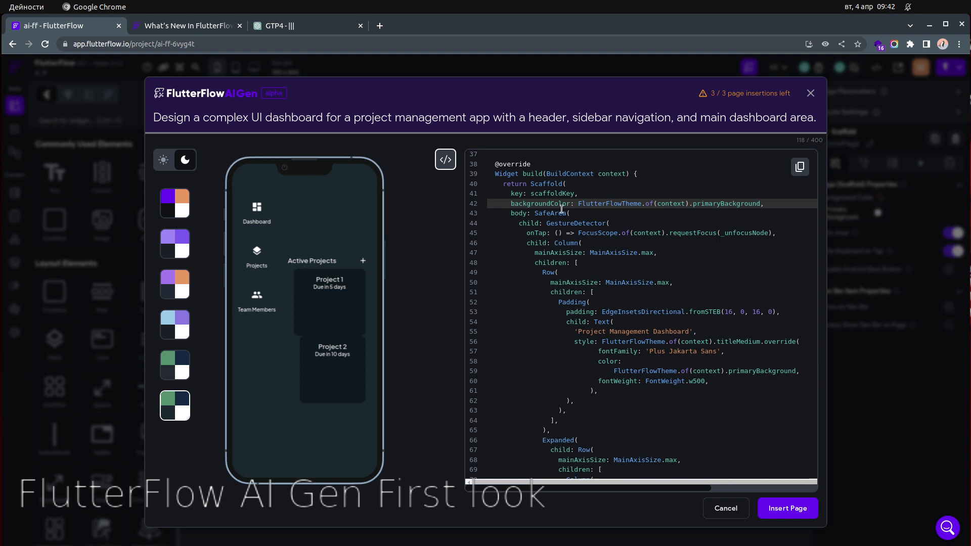
Examine the page body code from SafeArea and the GestureDetector's onTap handler to the 'Project Management Dashboard' title text.
double_click(544, 213)
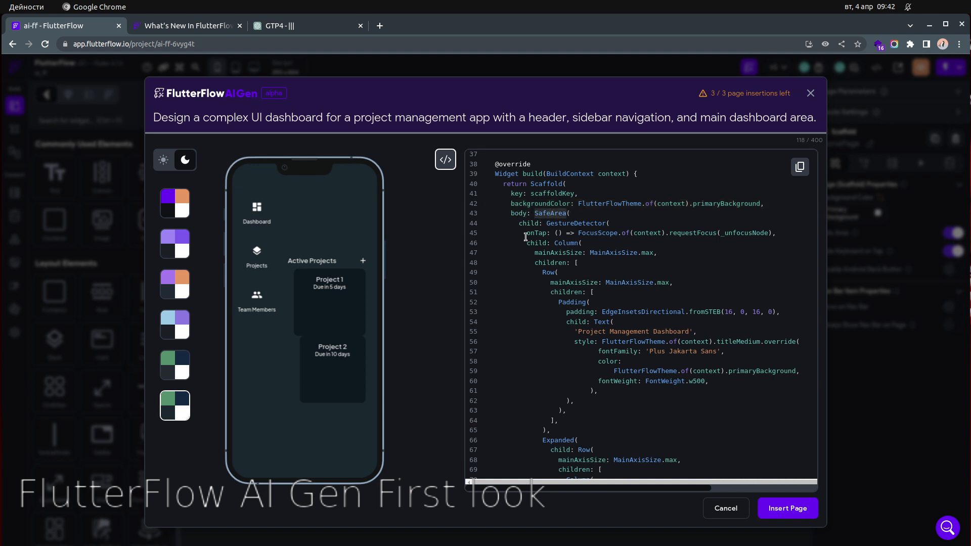
left_click(574, 223)
double_click(574, 223)
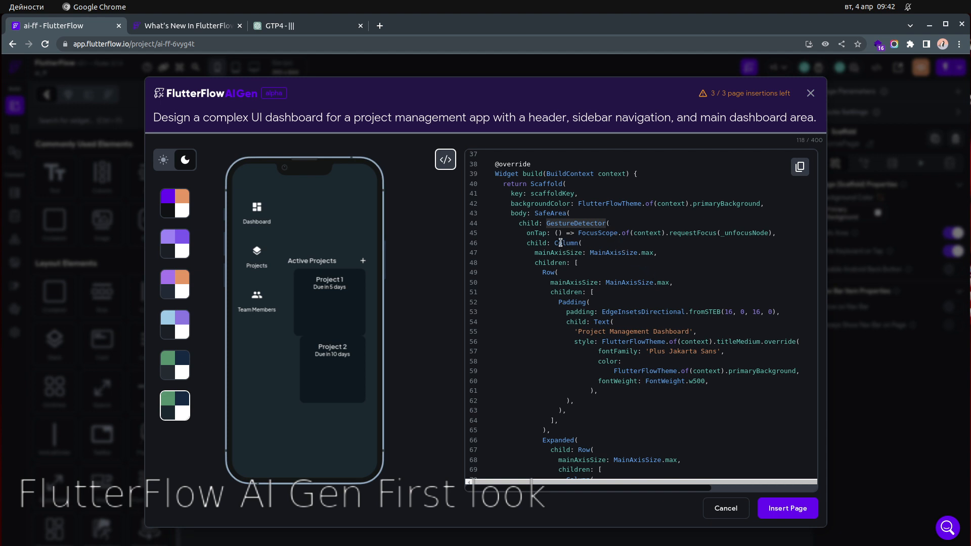
left_click(535, 232)
left_click_drag(534, 232, 794, 232)
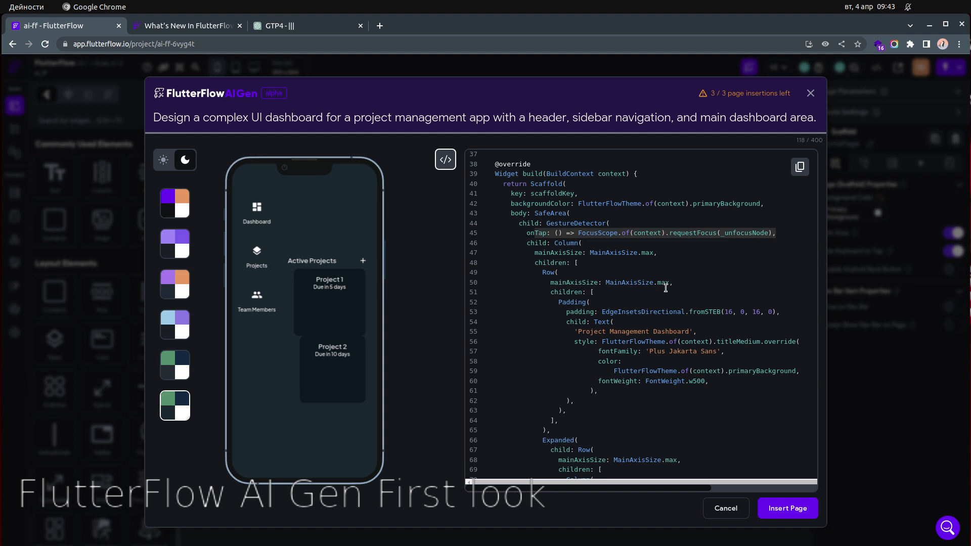
scroll(666, 287, "down", 2)
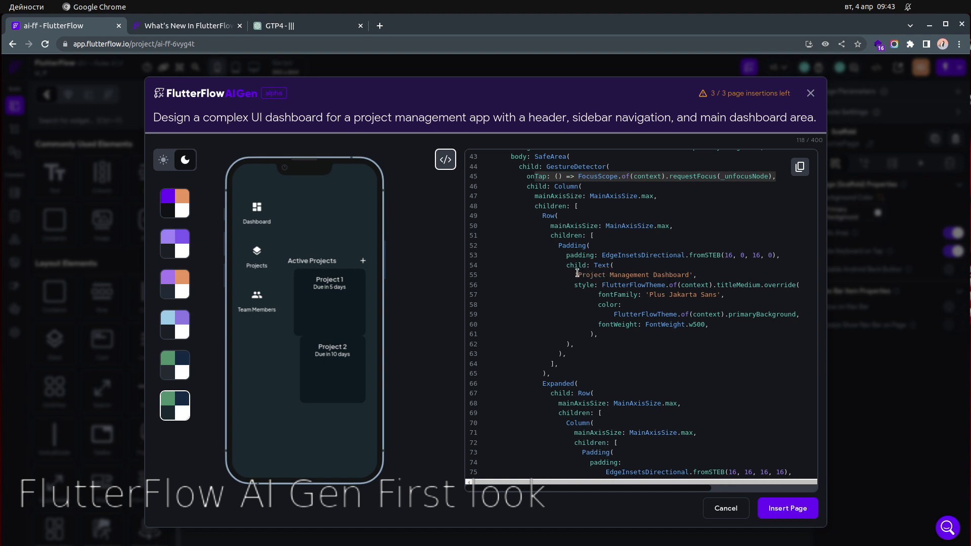
left_click_drag(577, 273, 689, 275)
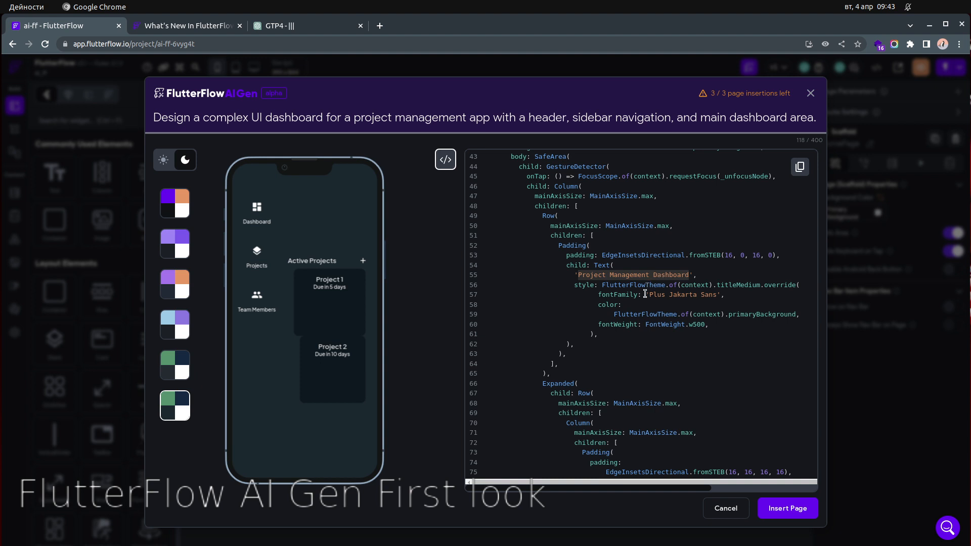
Examine the Expanded row's first sidebar item, focusing on its icon button's onPressed print statement and the 'Dashboard' label.
scroll(660, 296, "down", 4)
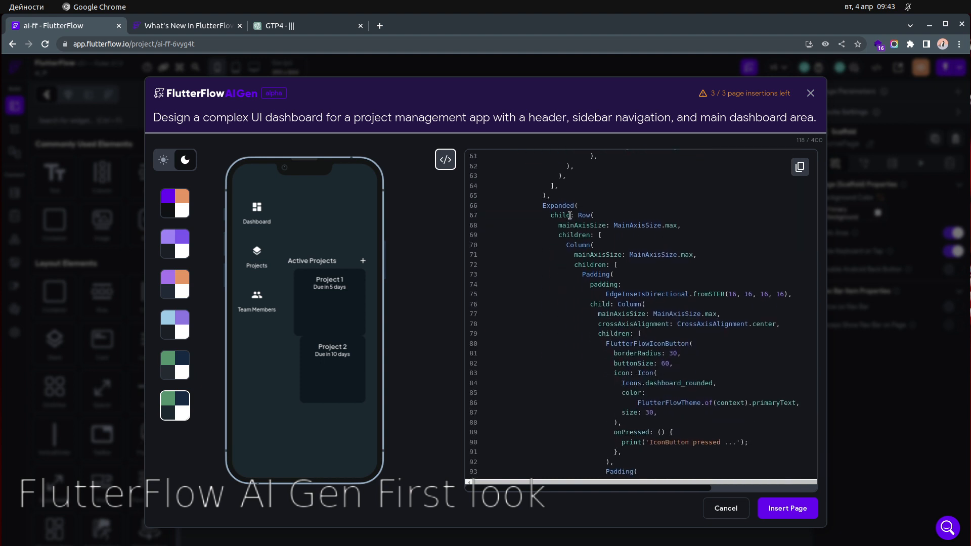
double_click(546, 204)
scroll(614, 310, "down", 4)
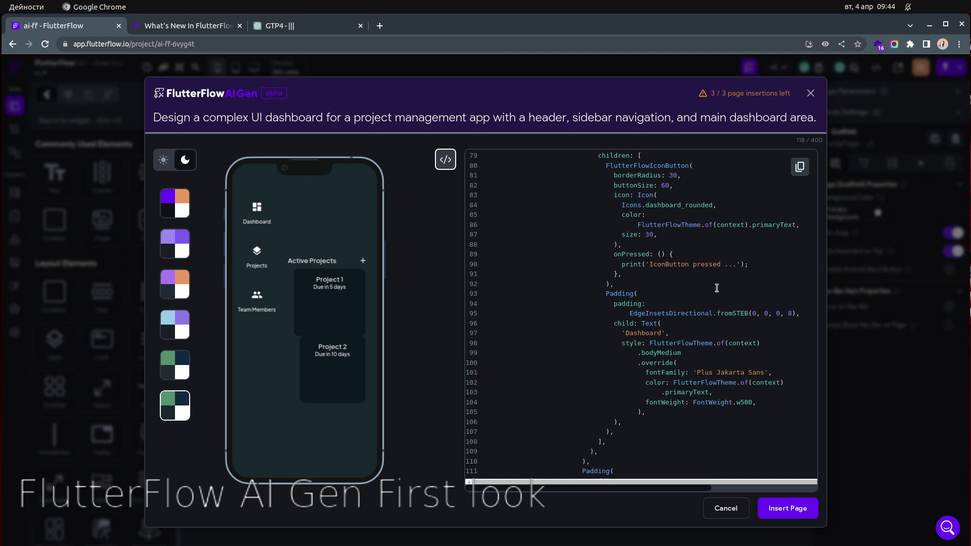
scroll(716, 288, "up", 2)
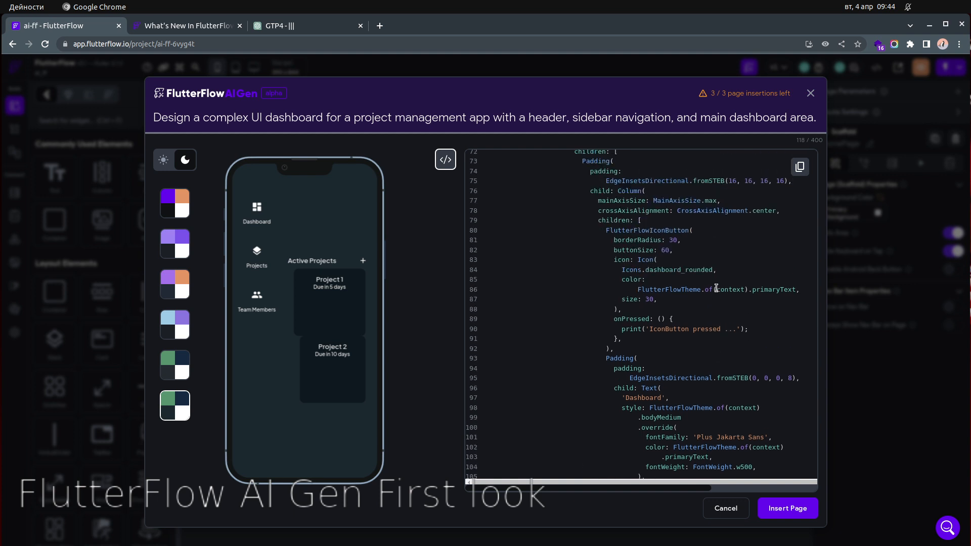
scroll(716, 288, "down", 2)
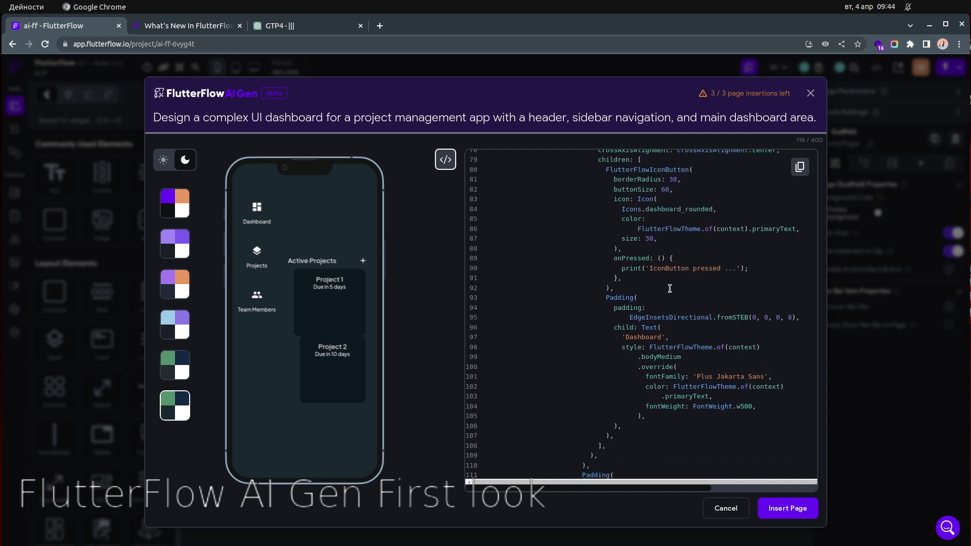
left_click_drag(618, 267, 767, 269)
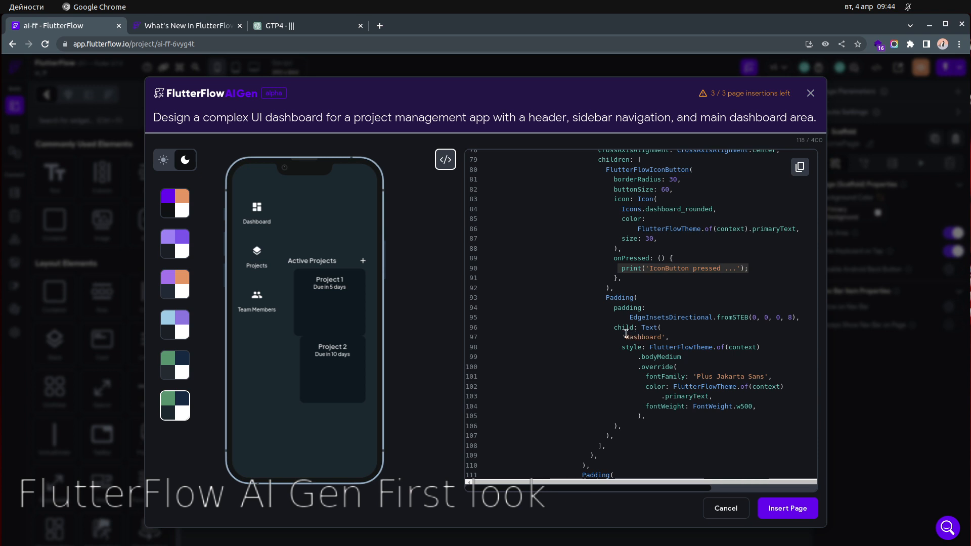
left_click_drag(619, 338, 691, 340)
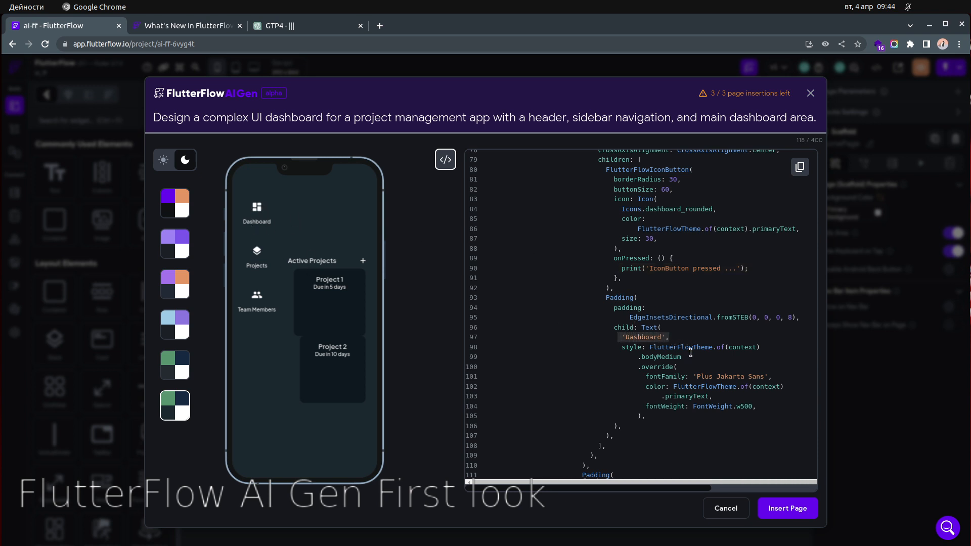
Revisit the Expanded widget at line 66 and examine the sidebar's Projects item, including its icon button and text label.
scroll(691, 353, "up", 7)
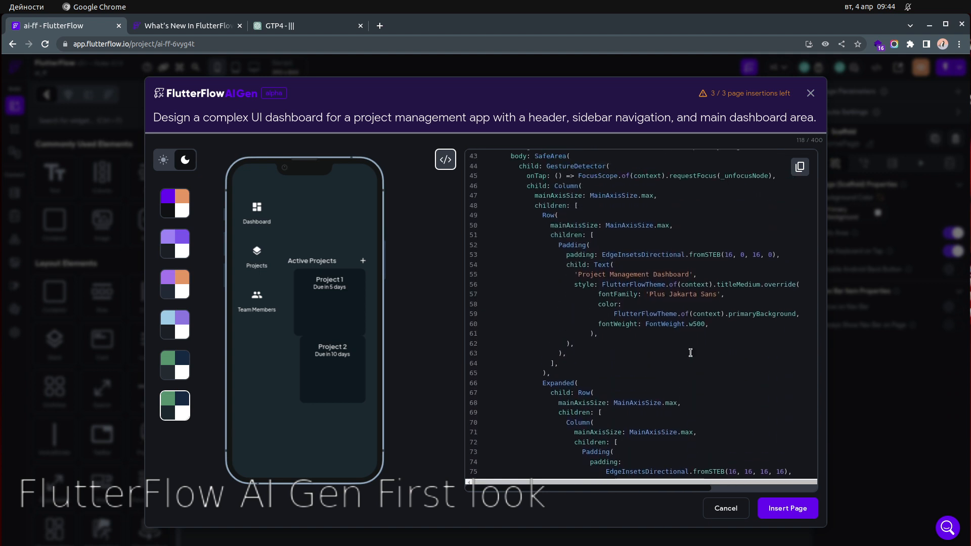
scroll(678, 349, "down", 4)
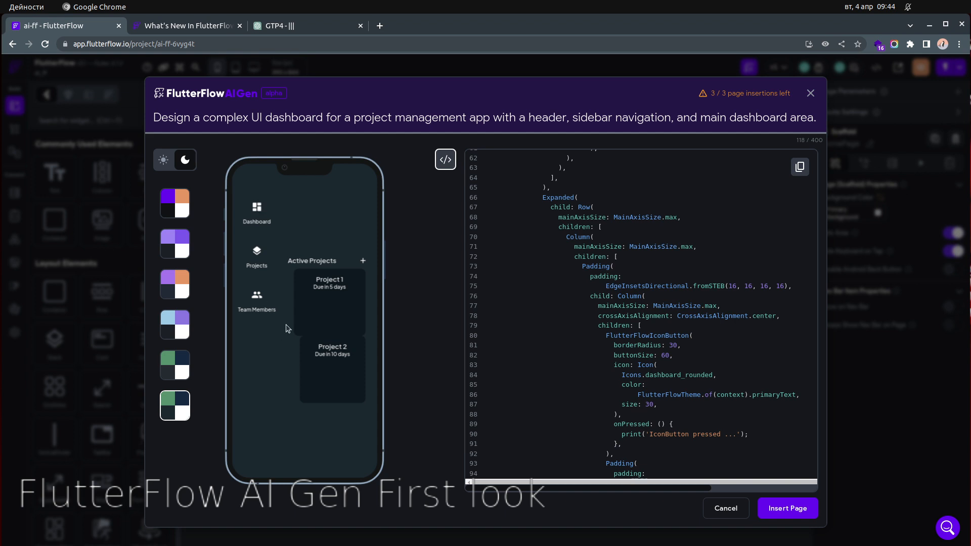
double_click(553, 197)
scroll(607, 271, "down", 8)
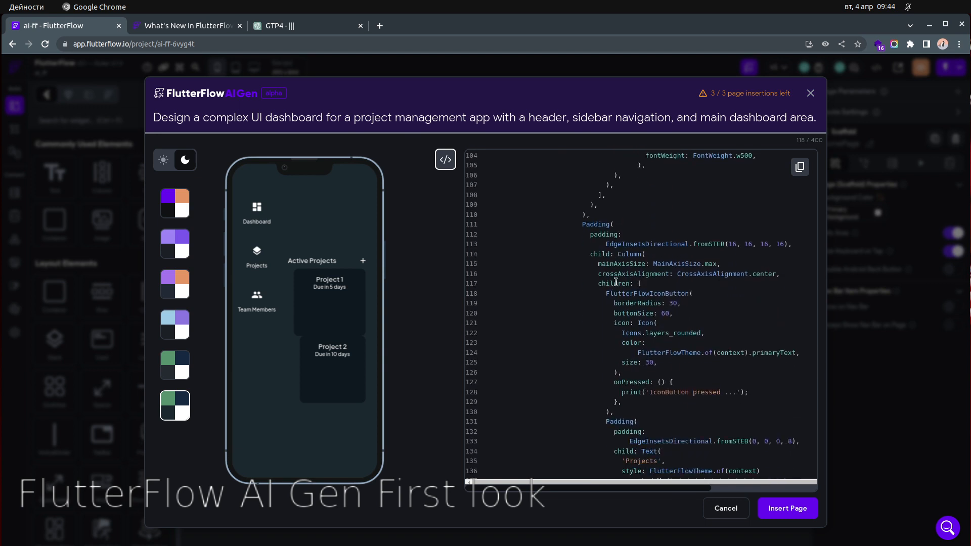
scroll(615, 282, "down", 4)
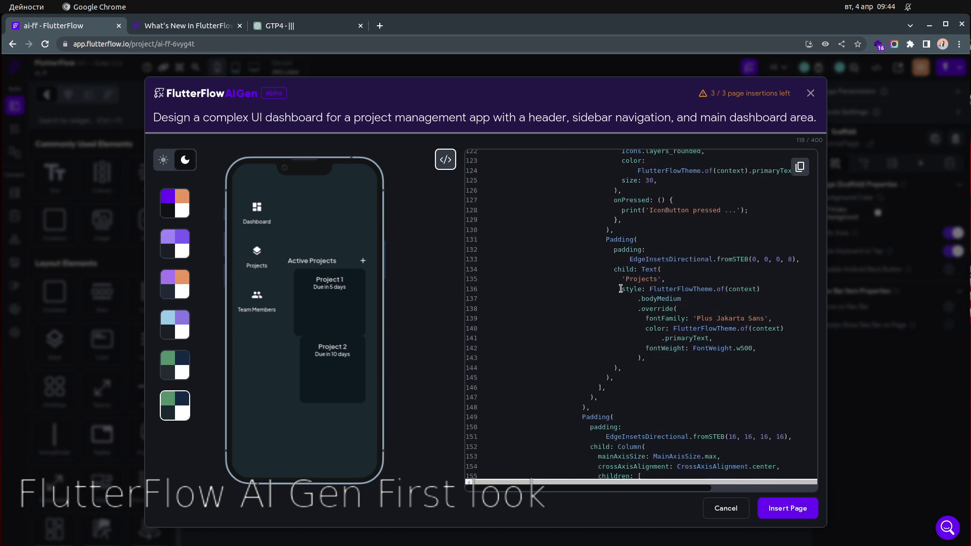
double_click(635, 278)
scroll(640, 280, "down", 6)
scroll(645, 284, "up", 7)
scroll(646, 284, "up", 3)
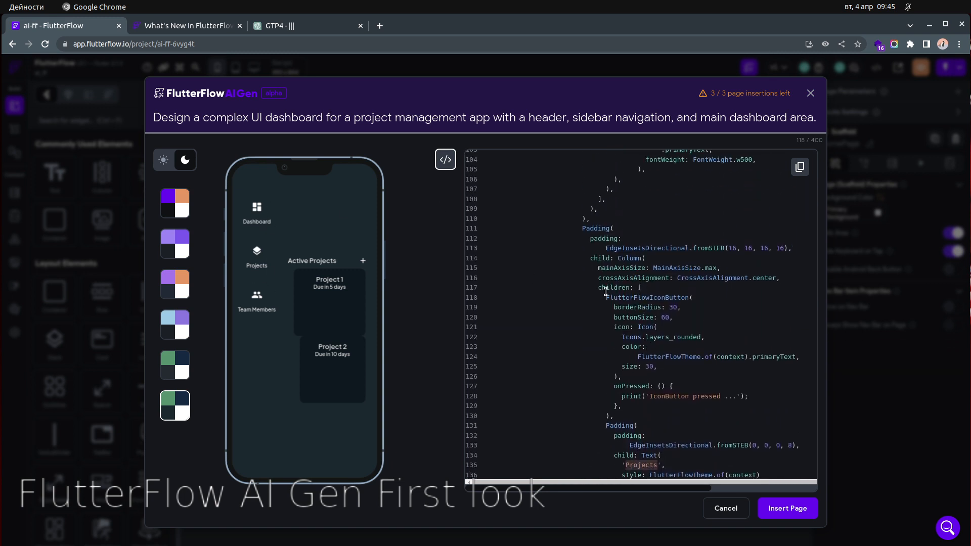
scroll(606, 292, "down", 6)
scroll(627, 304, "up", 6)
scroll(630, 303, "down", 5)
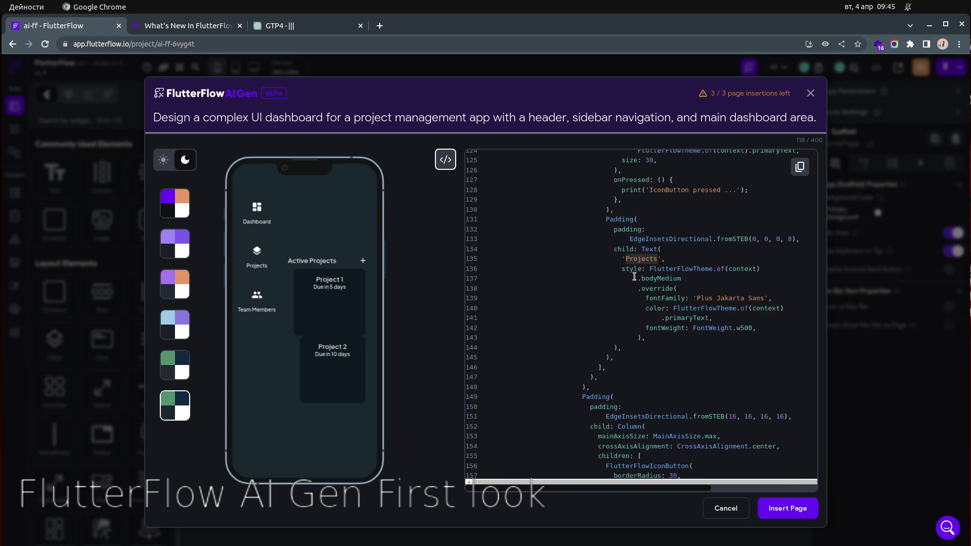
Examine the sidebar's 'Team Members' item code, including its text label and the icon button's onPressed handler.
scroll(652, 298, "down", 11)
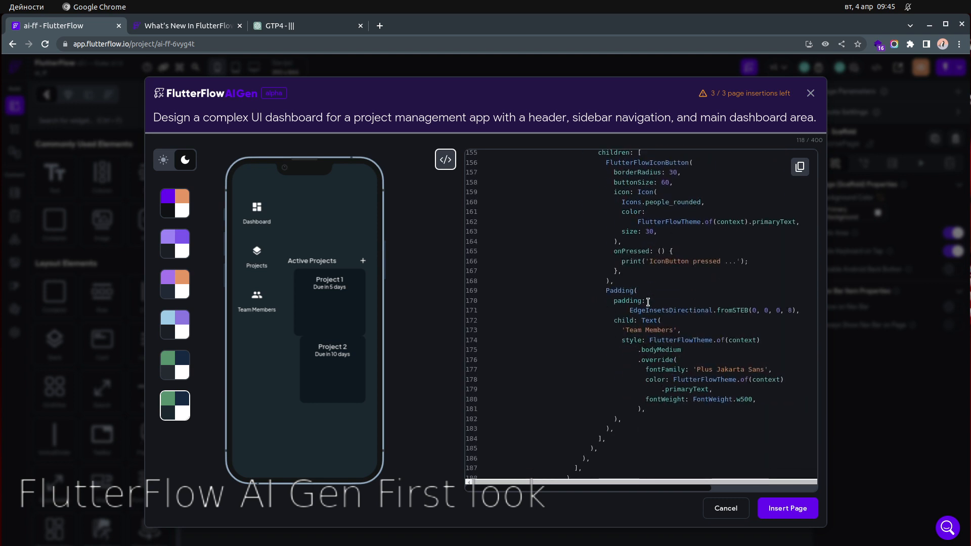
left_click_drag(622, 260, 684, 259)
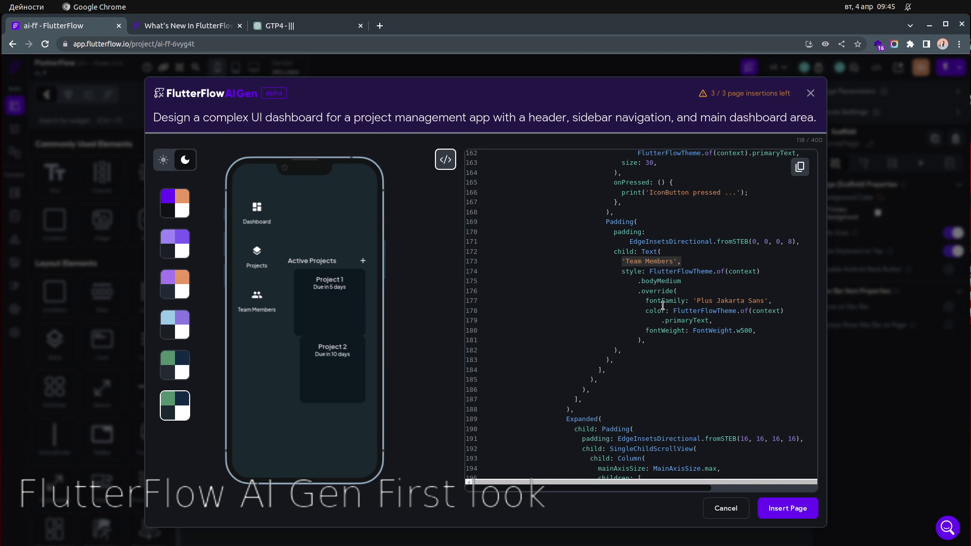
scroll(666, 288, "up", 2)
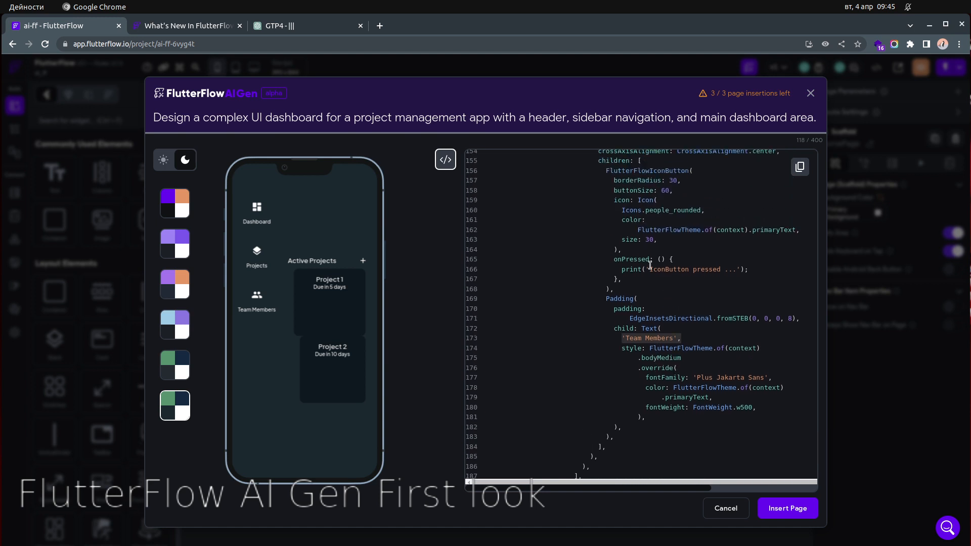
left_click_drag(615, 258, 687, 258)
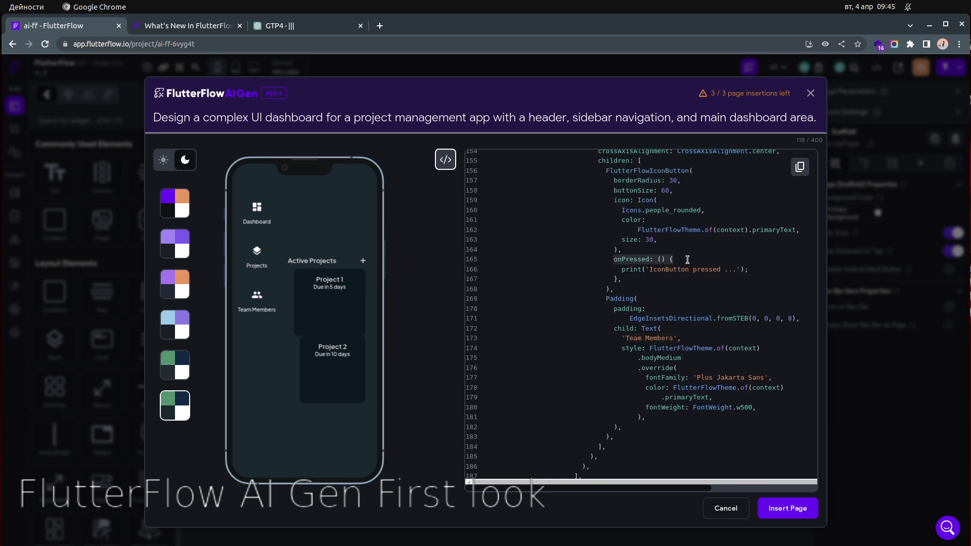
left_click(636, 269)
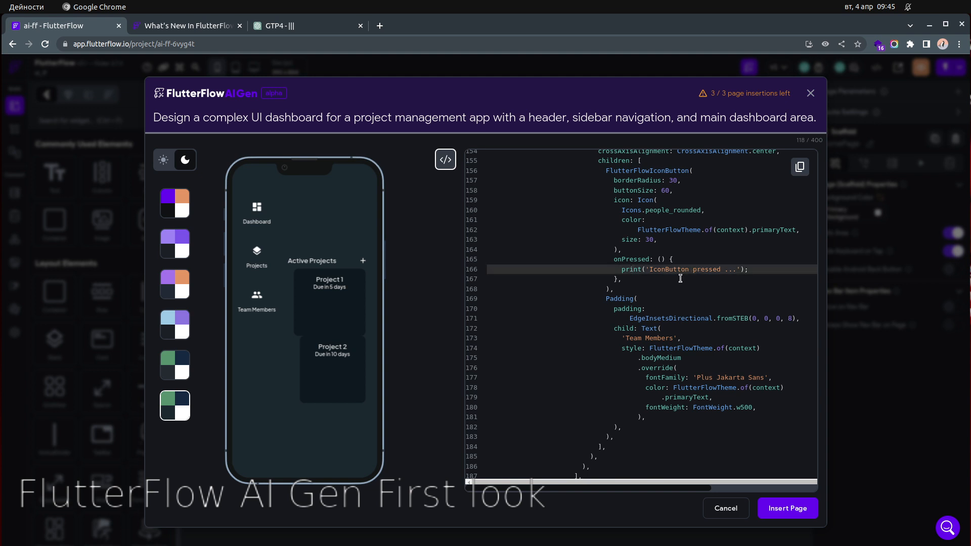
Examine the main area's Expanded widget at line 189, including its padding and the inner Column's mainAxisSize setting.
scroll(680, 278, "down", 8)
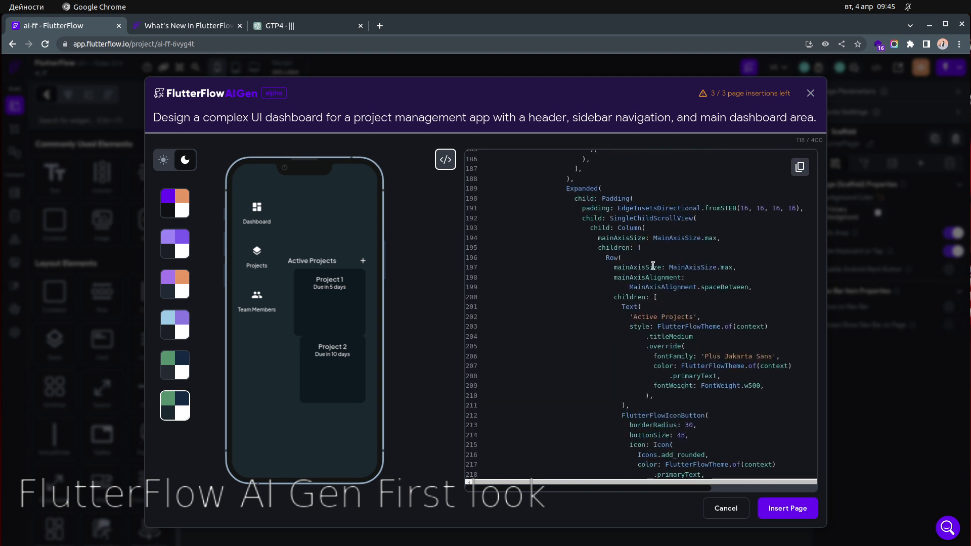
double_click(583, 189)
scroll(638, 280, "down", 2)
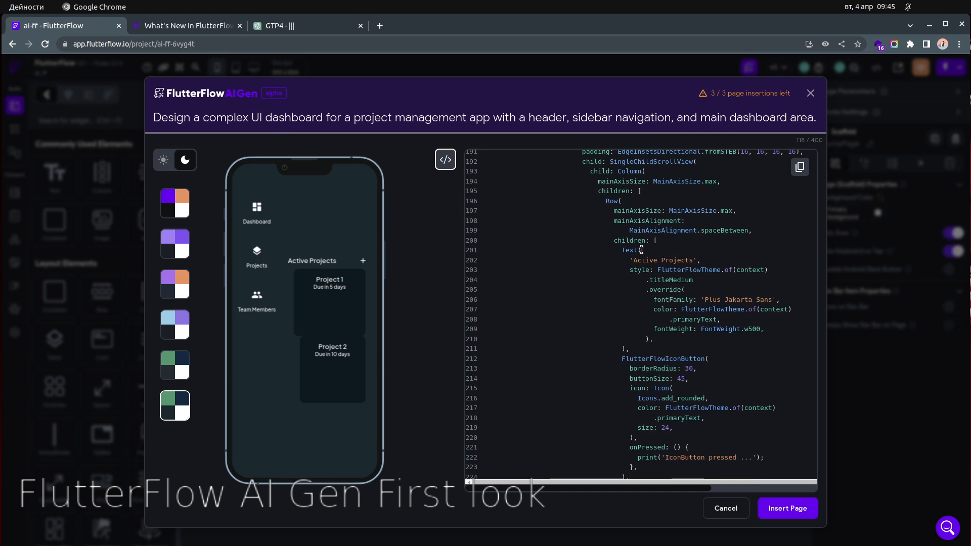
scroll(680, 251, "up", 2)
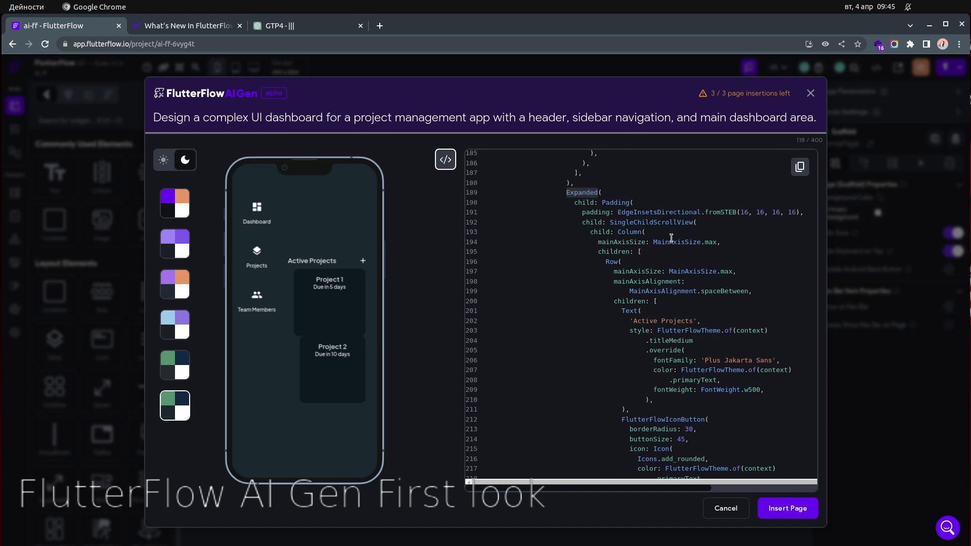
left_click(603, 213)
left_click(746, 212)
left_click(611, 244)
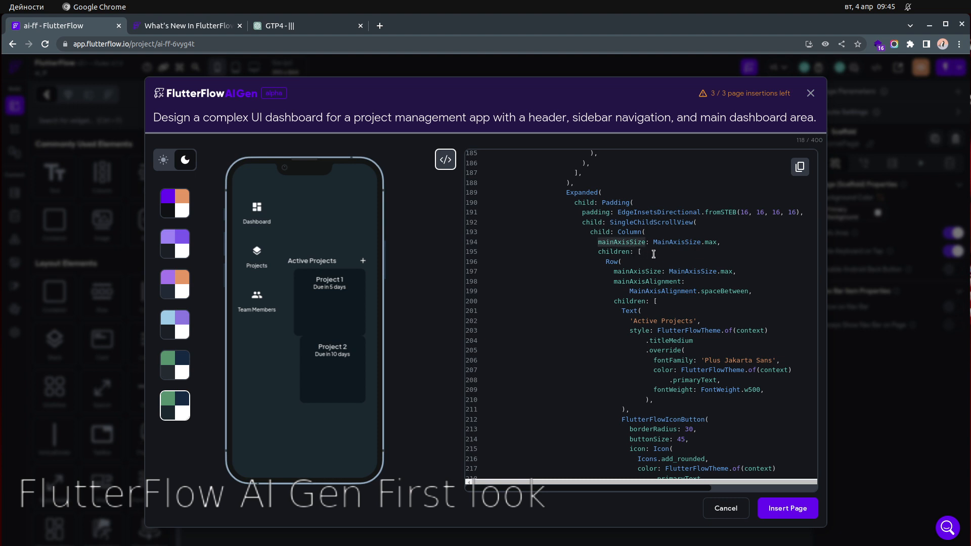
left_click_drag(732, 242, 625, 231)
Read the remaining code for the 'Active Projects' header and the Project 1 and Project 2 cards through to the file's end.
scroll(673, 267, "down", 4)
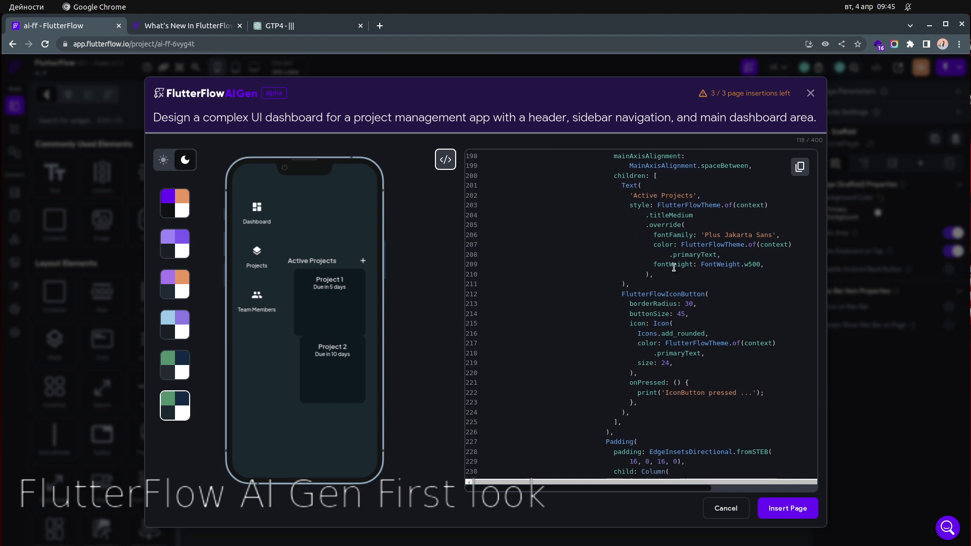
scroll(693, 272, "down", 4)
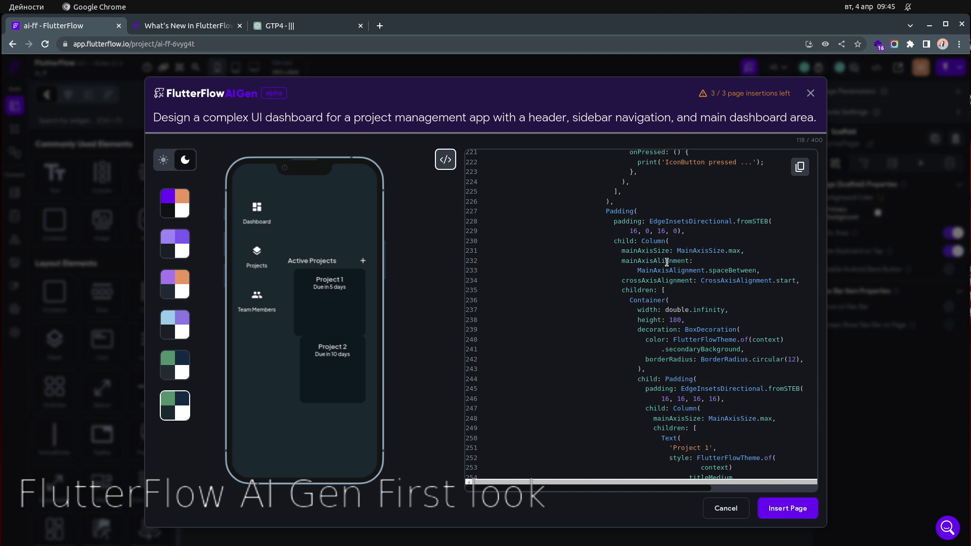
scroll(666, 261, "down", 1)
scroll(666, 261, "down", 2)
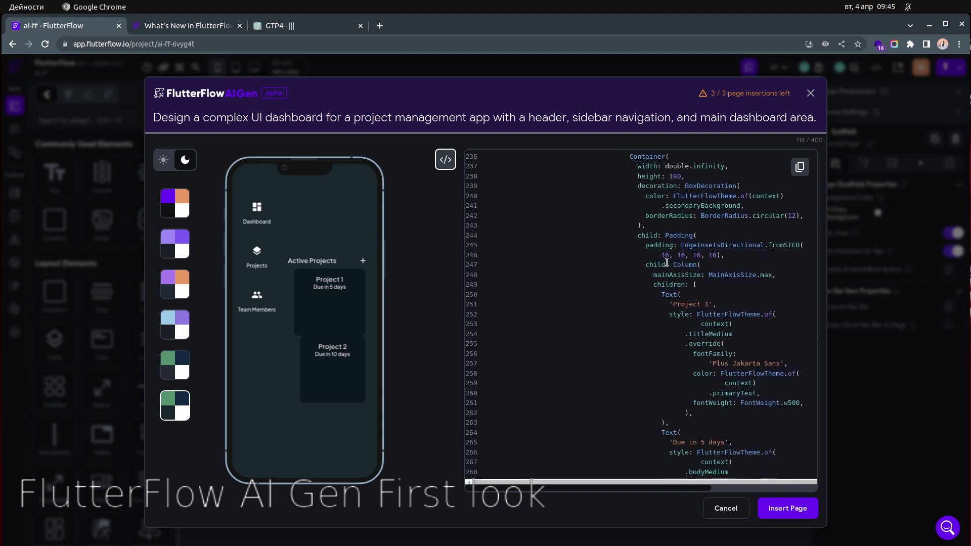
scroll(667, 262, "down", 1)
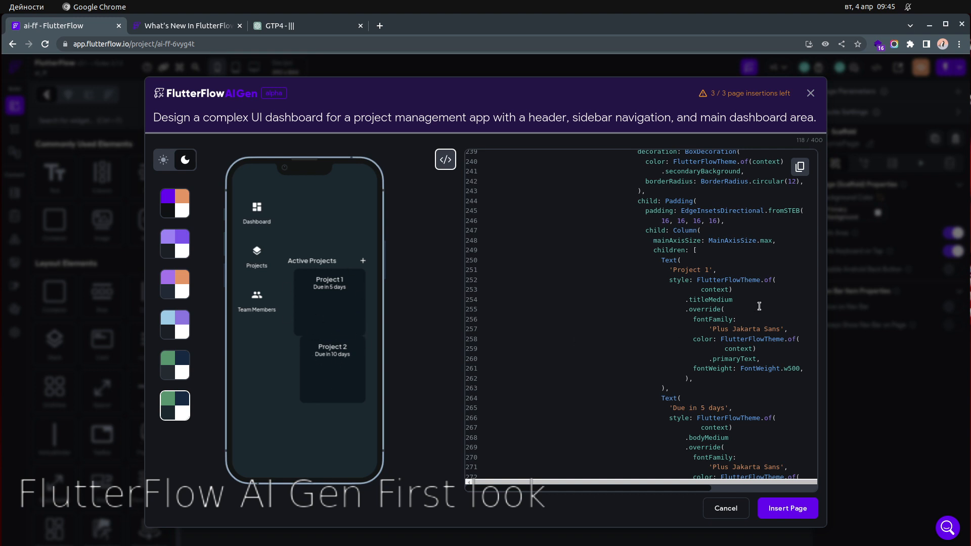
scroll(743, 311, "down", 6)
scroll(745, 315, "down", 5)
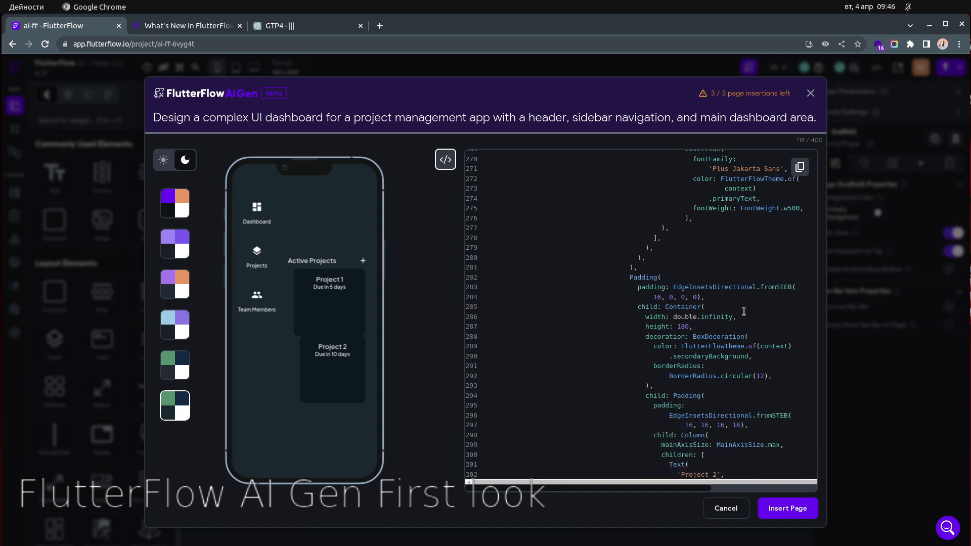
scroll(743, 314, "down", 5)
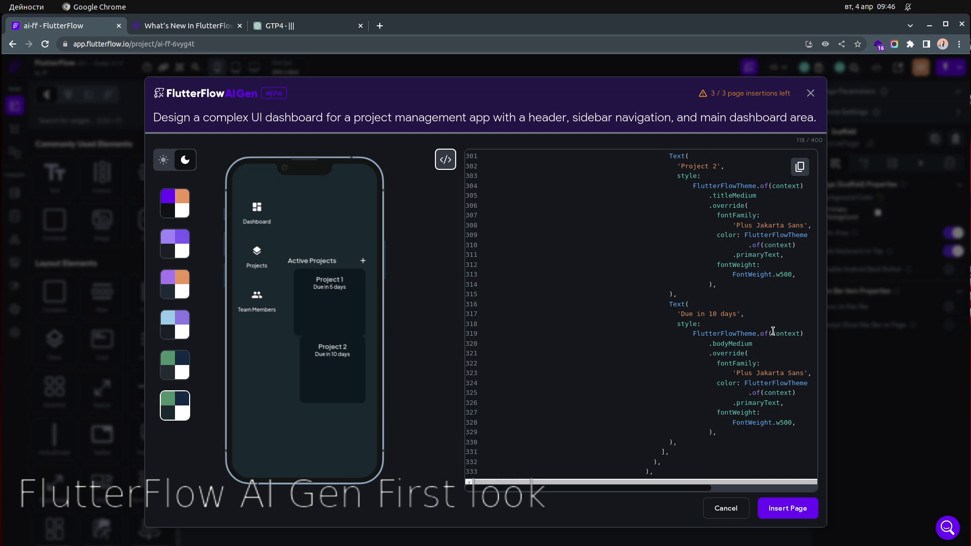
scroll(715, 335, "down", 8)
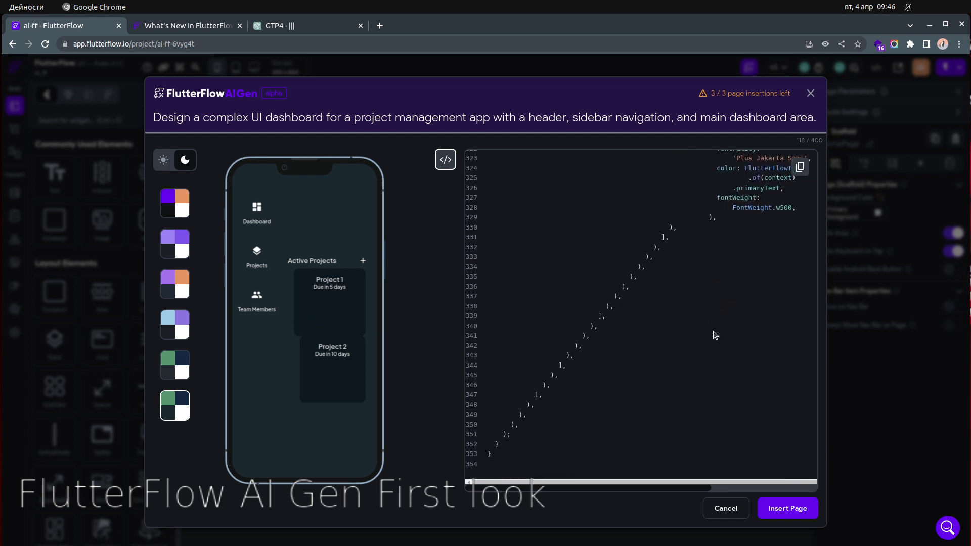
scroll(715, 335, "up", 8)
scroll(714, 334, "up", 2)
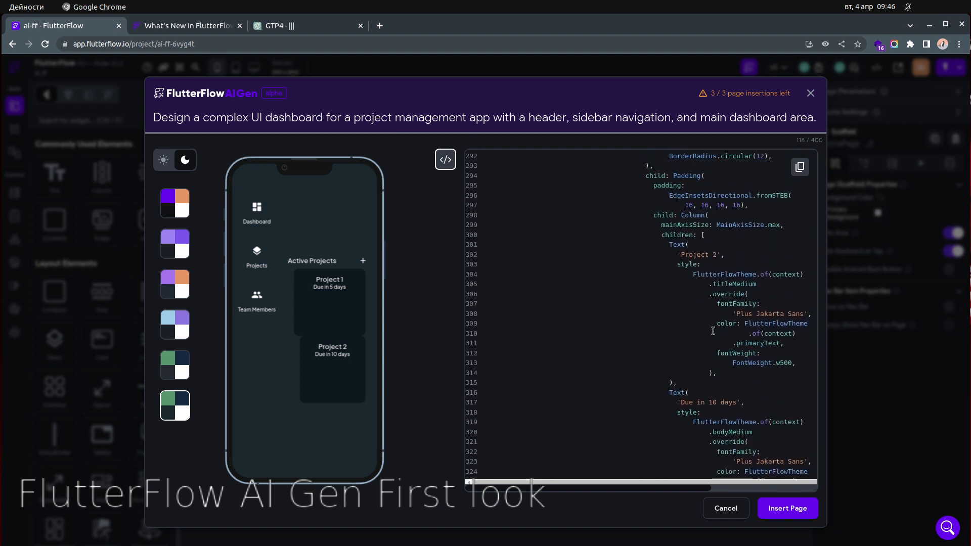
Insert the generated page as "dashboard" with the option to update the entire project theme turned on.
left_click(791, 515)
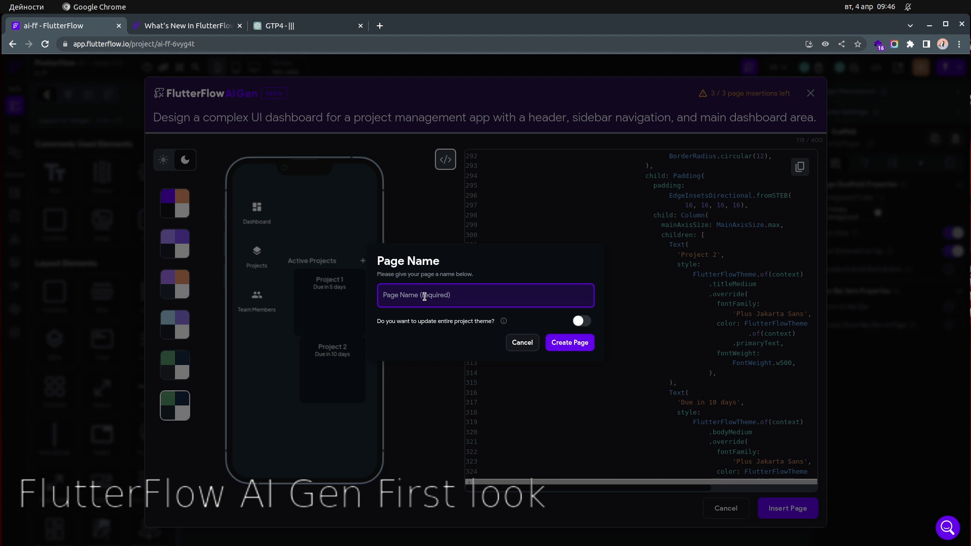
type("ashboard")
left_click(580, 321)
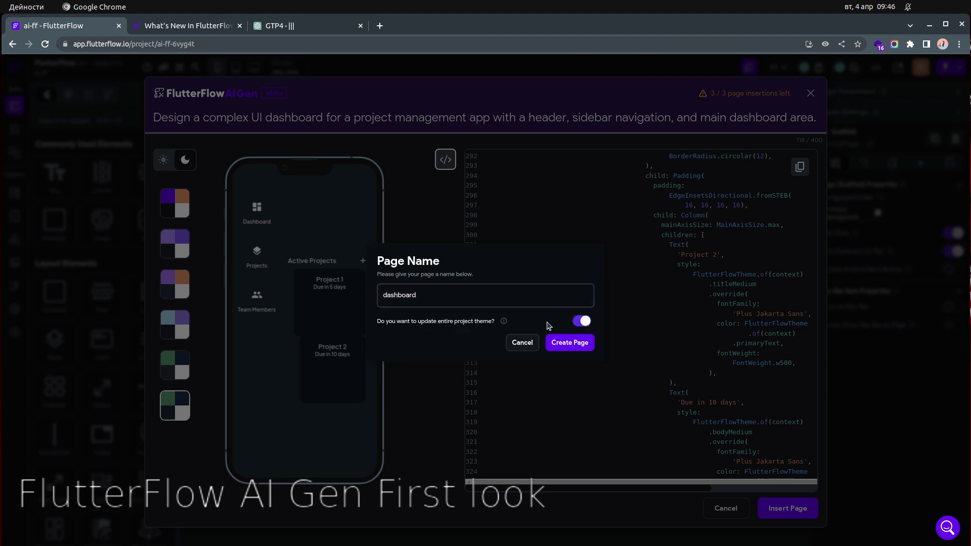
mouse_move(503, 321)
left_click(568, 346)
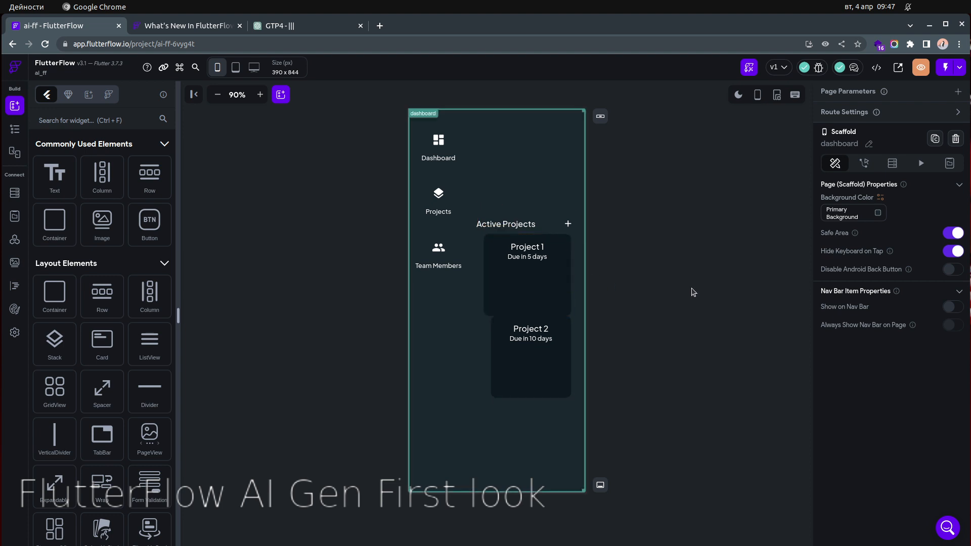
Set the text color of the "Project Management Dashboard" header to the Primary Text theme color.
left_click(15, 129)
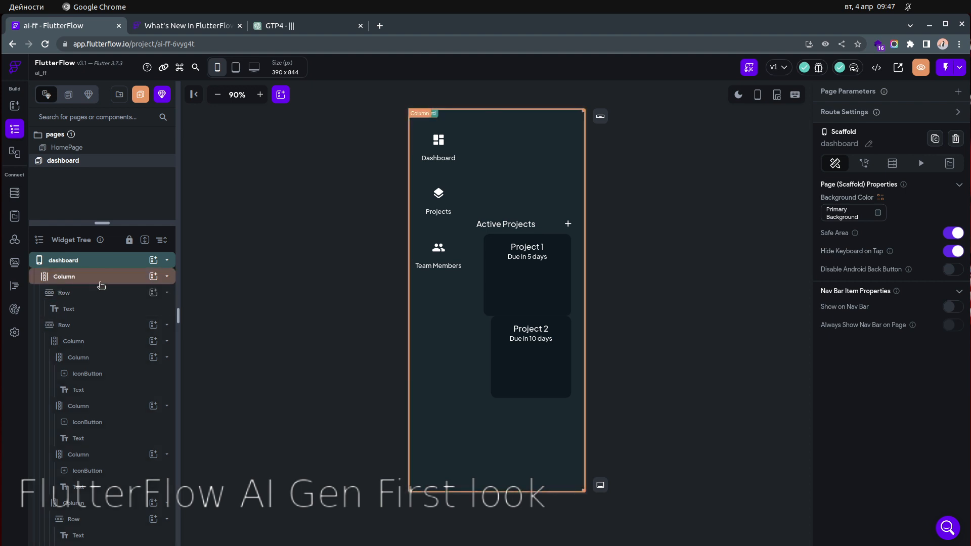
left_click(92, 310)
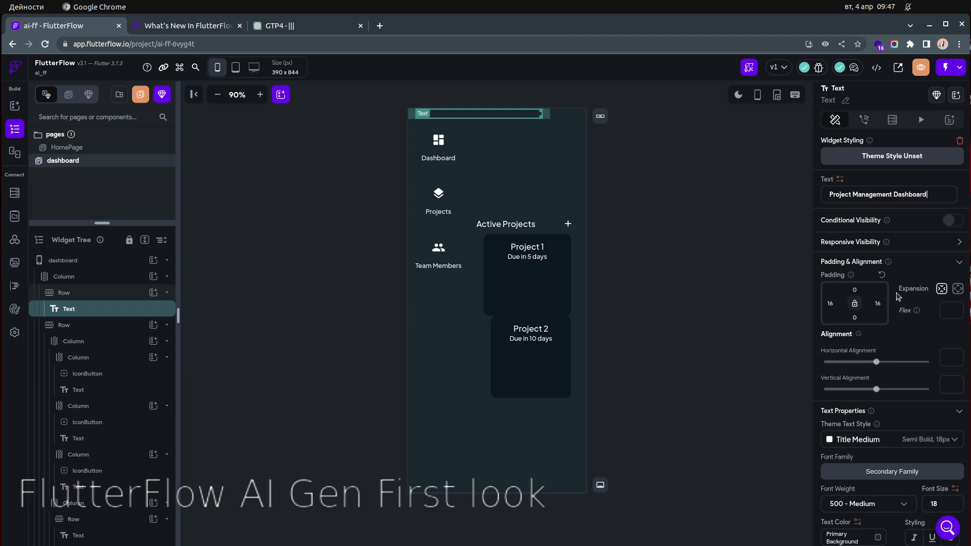
scroll(902, 301, "down", 3)
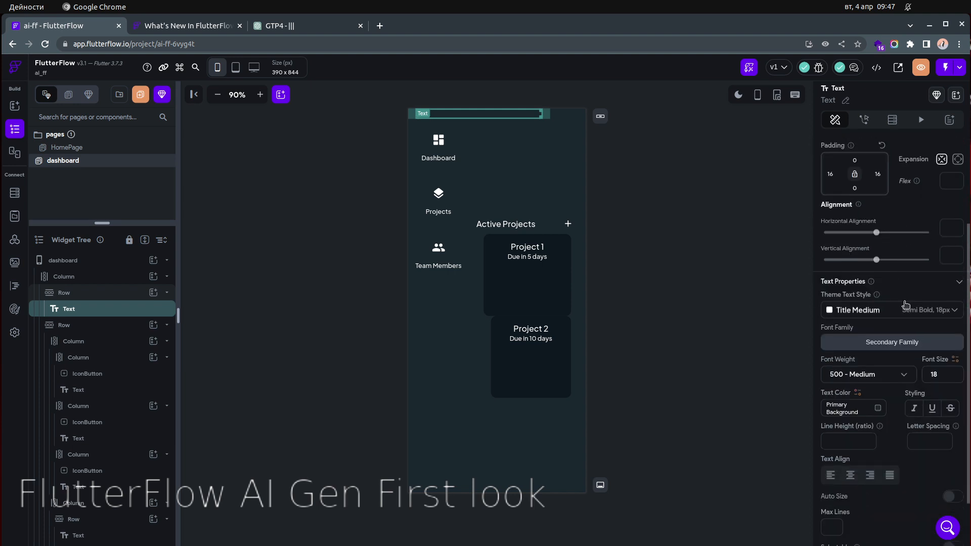
scroll(905, 305, "down", 2)
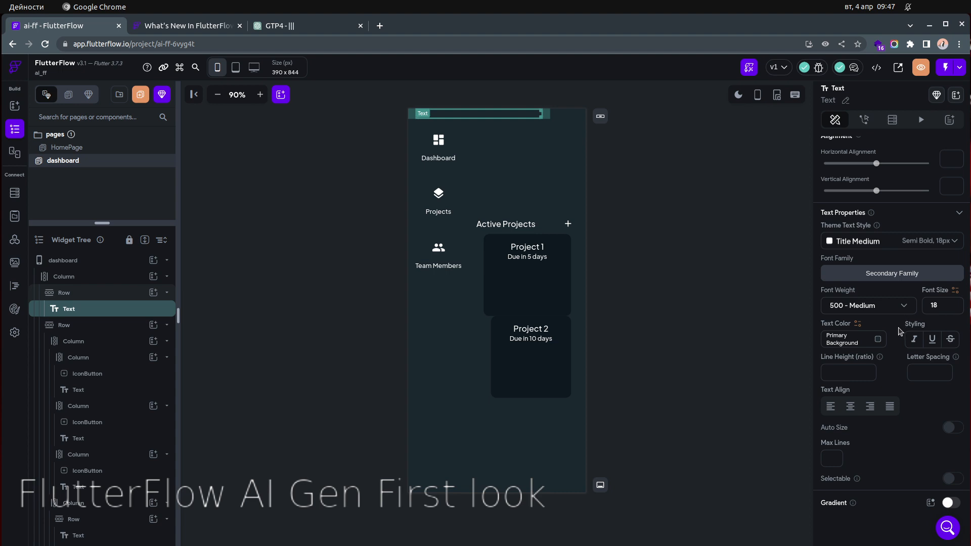
scroll(900, 331, "up", 1)
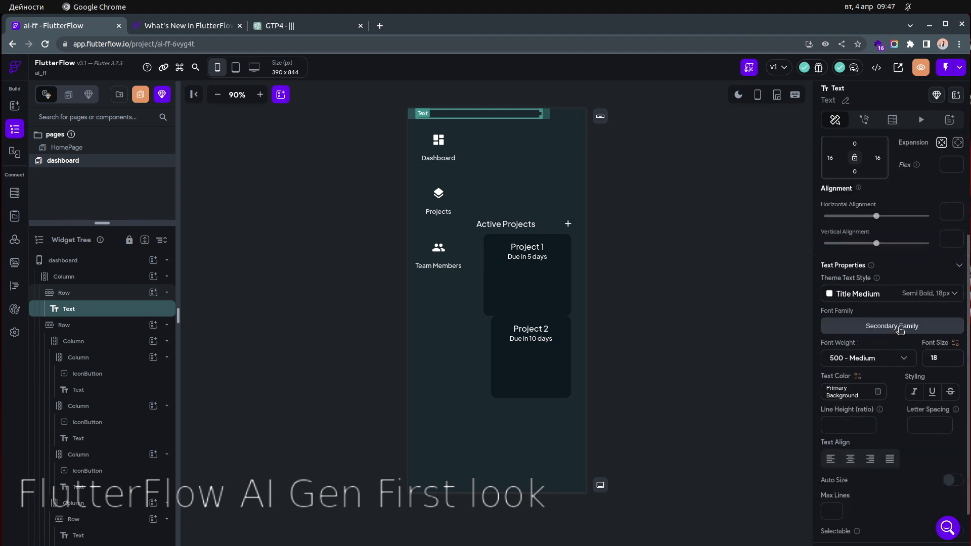
left_click(878, 392)
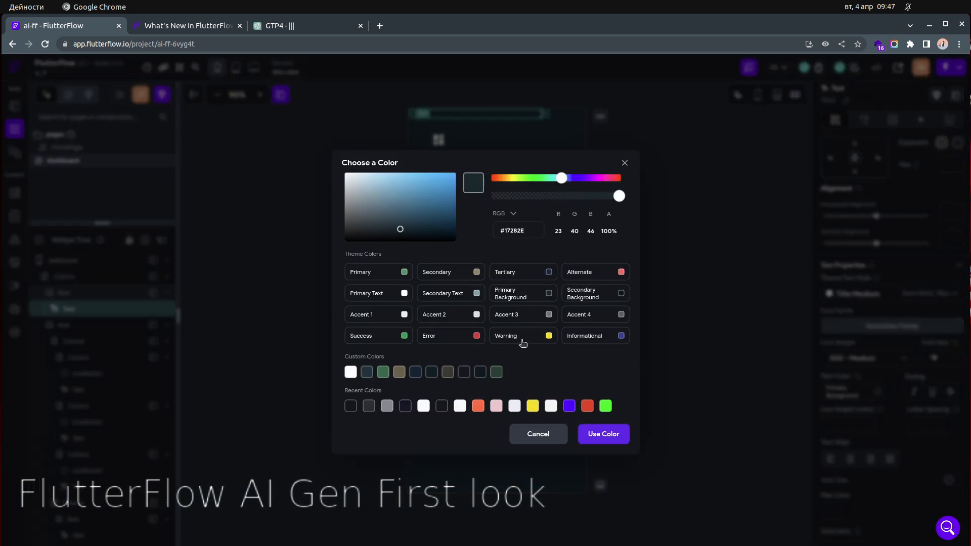
left_click(405, 294)
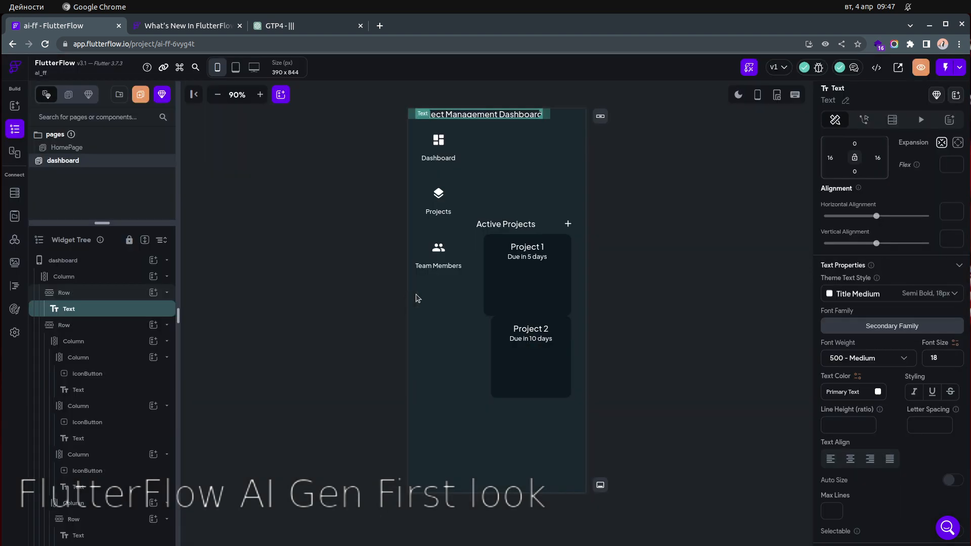
left_click(710, 316)
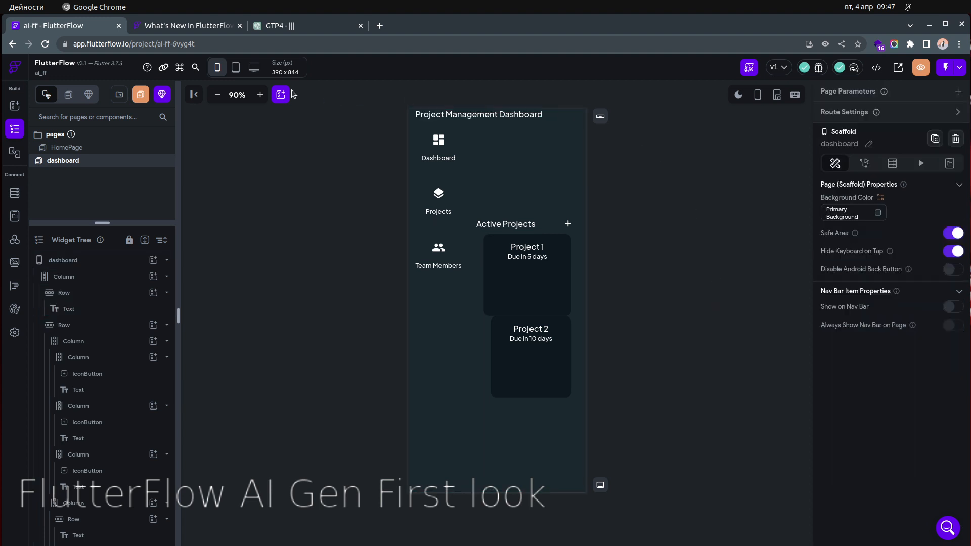
Try the minimum main axis size on the column holding Active Projects, restoring it to the maximum.
left_click(260, 94)
left_click(260, 95)
left_click(260, 94)
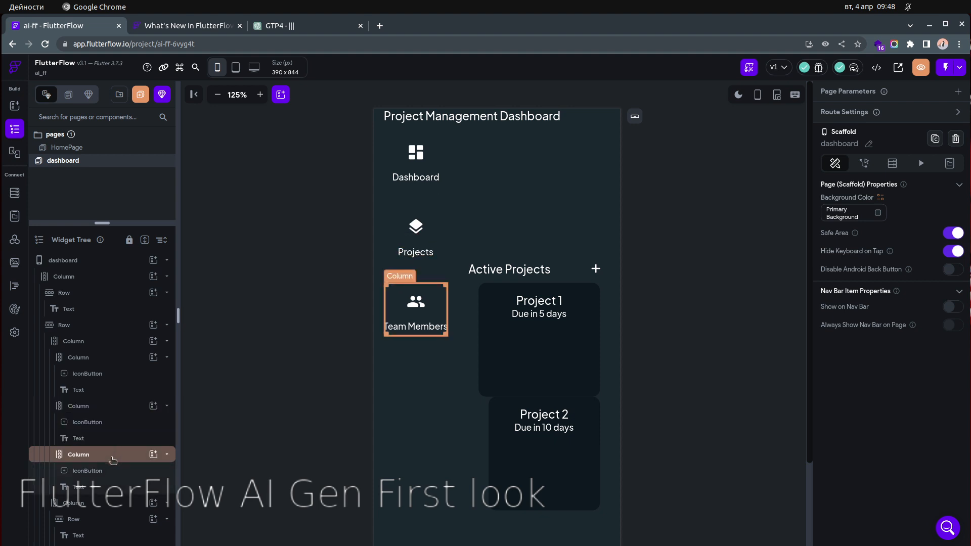
scroll(107, 483, "down", 3)
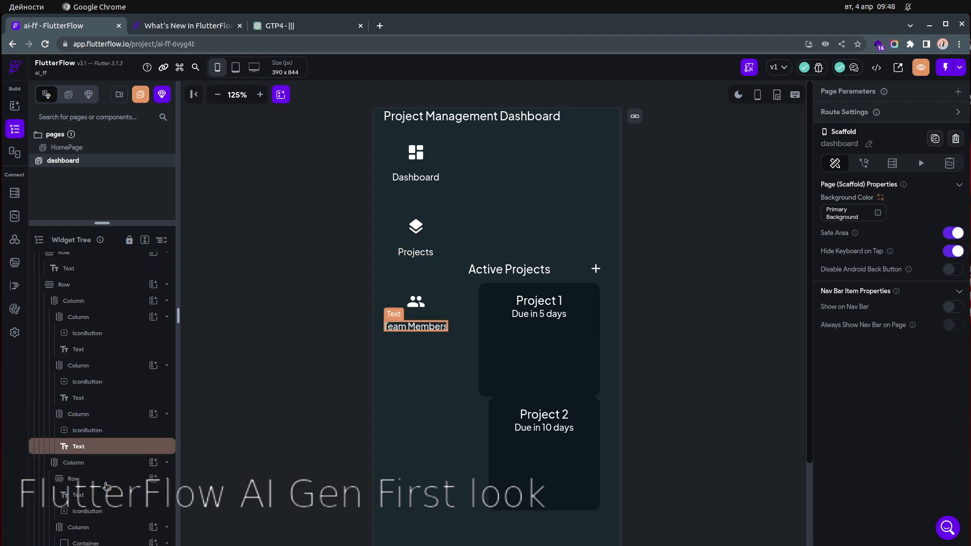
scroll(100, 379, "down", 1)
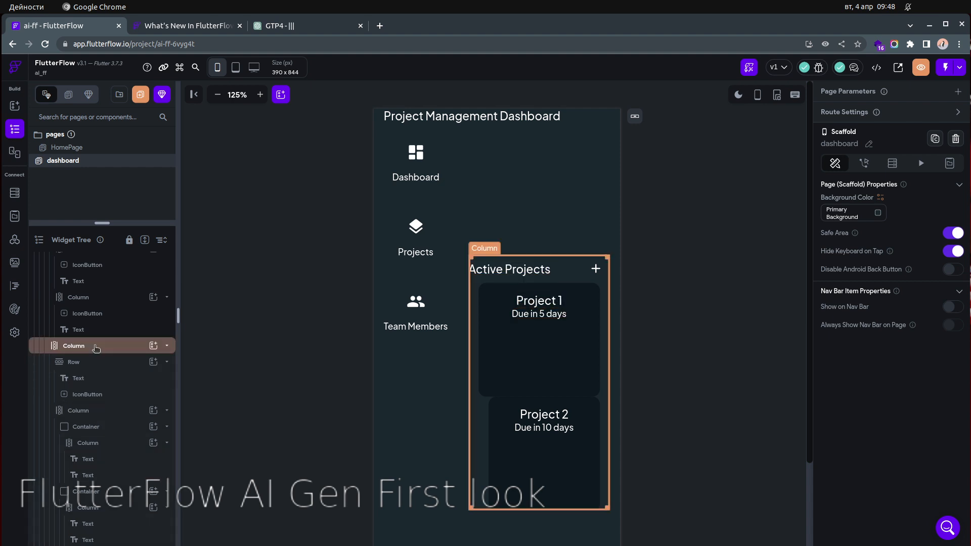
left_click(96, 346)
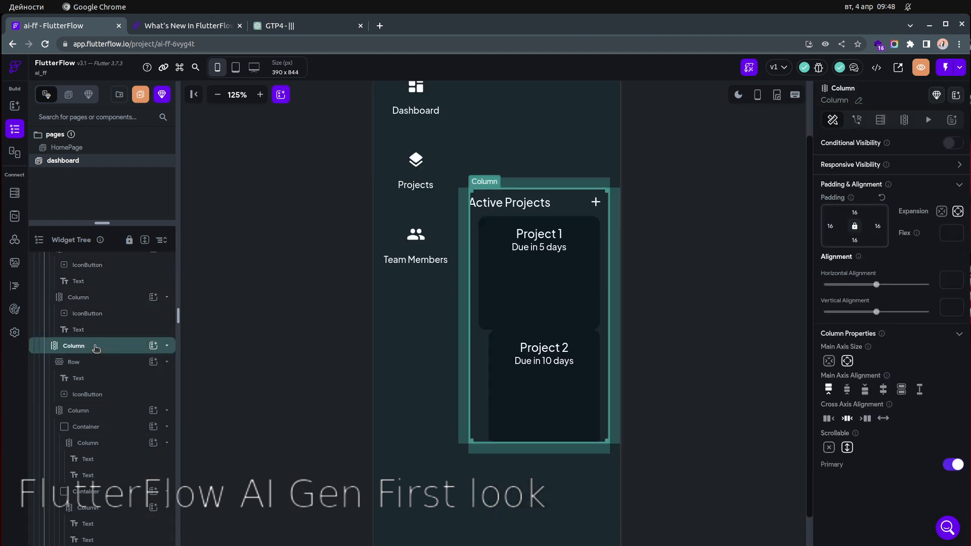
left_click(829, 361)
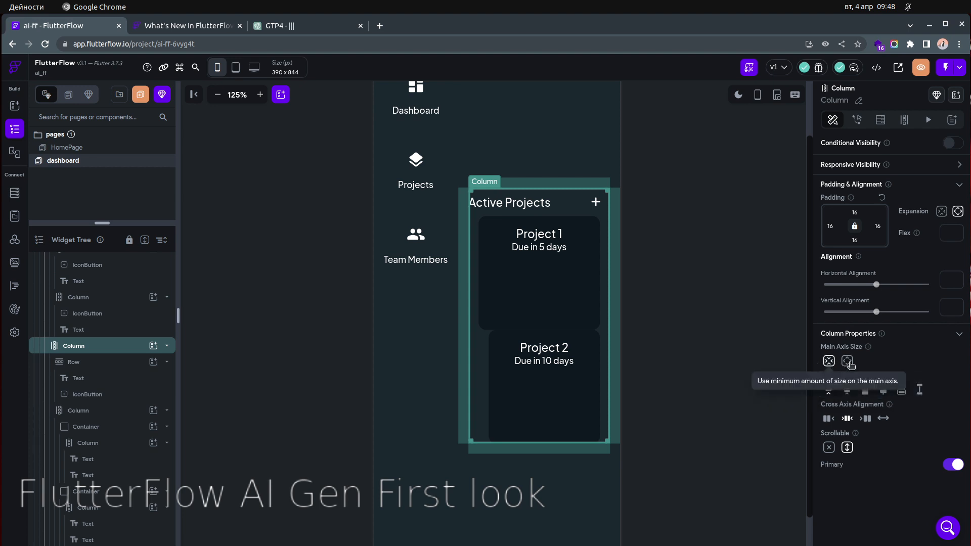
left_click(847, 361)
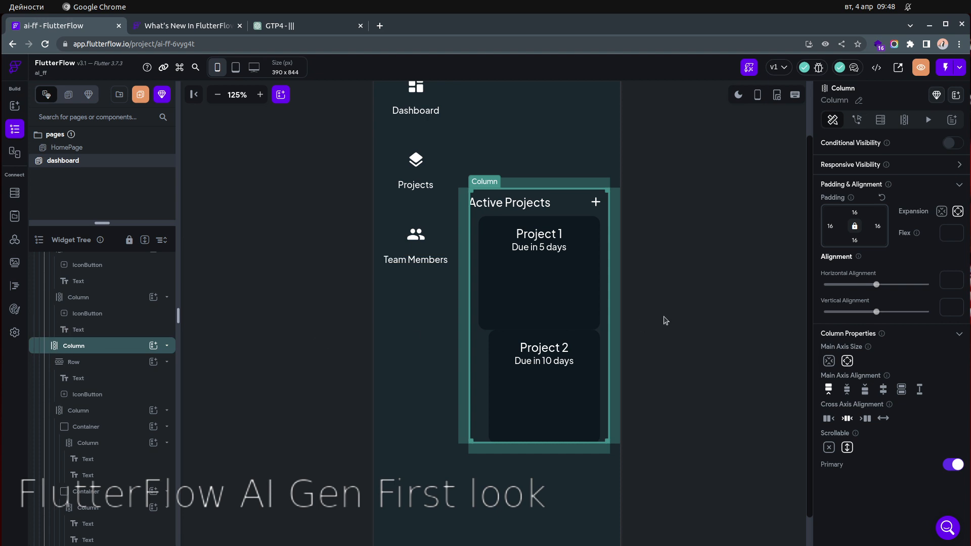
Examine the layout and alignment properties of the main Row, its sidebar Column and its Active Projects Column.
scroll(675, 326, "up", 1)
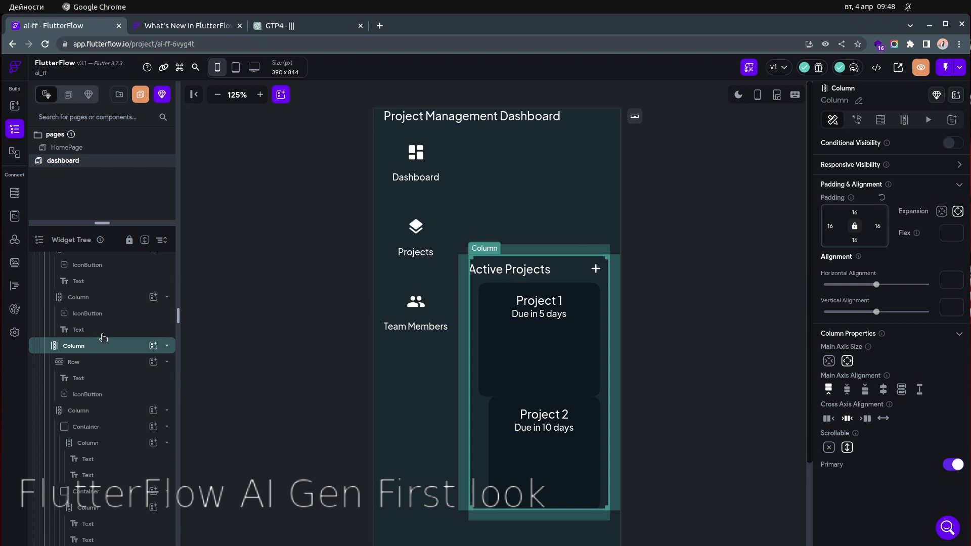
scroll(88, 345, "up", 3)
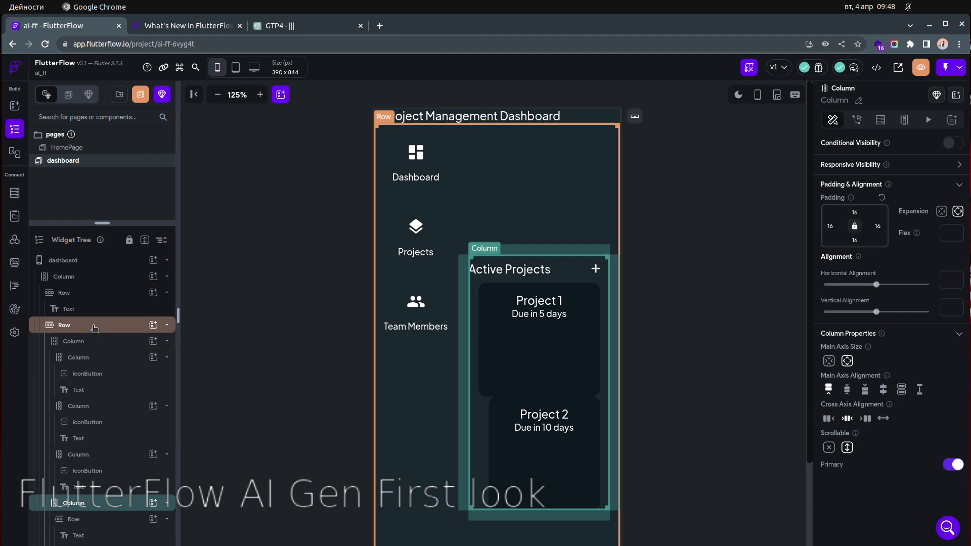
left_click(94, 326)
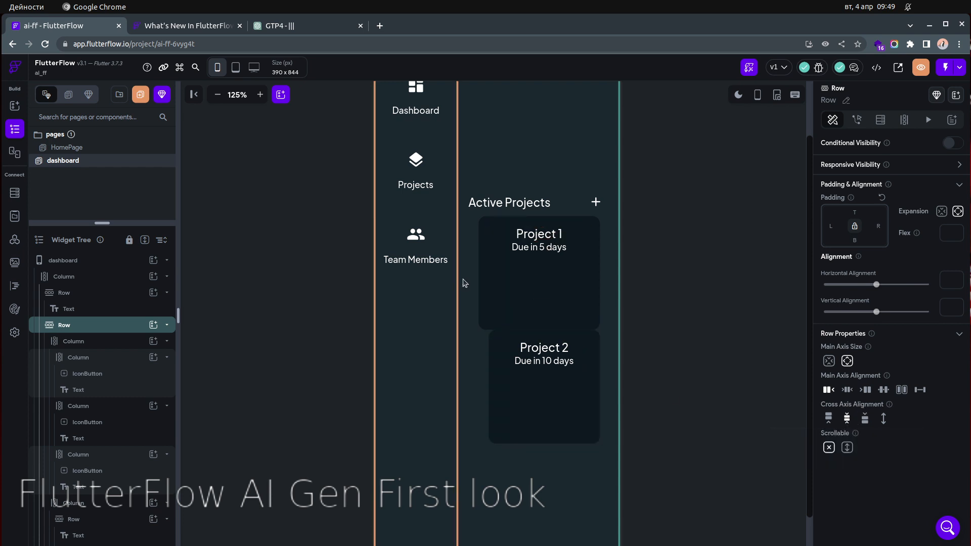
left_click(107, 342)
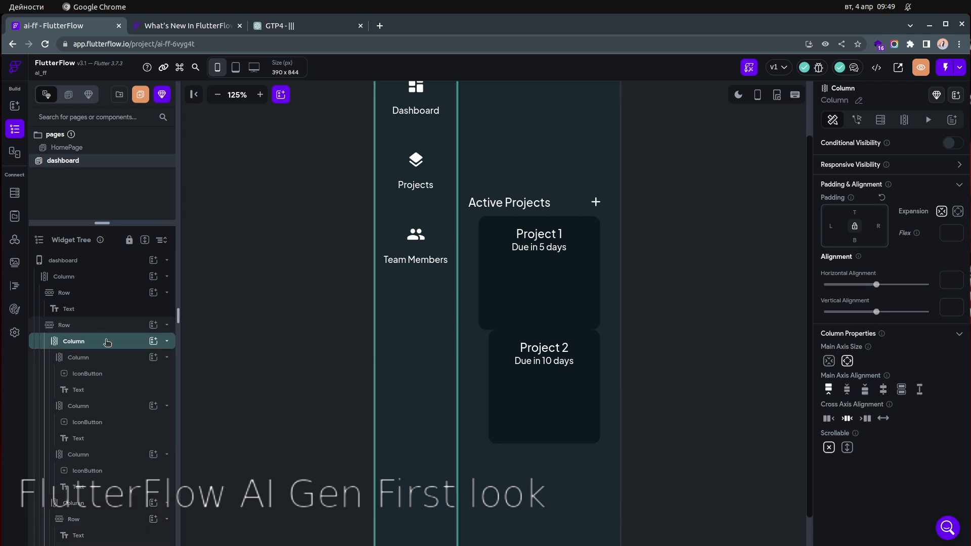
double_click(107, 341)
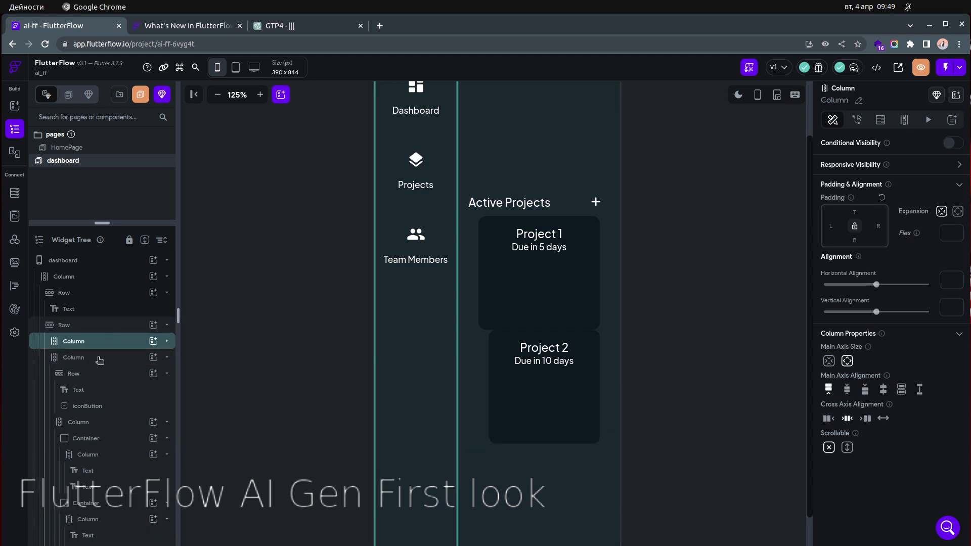
left_click(99, 359)
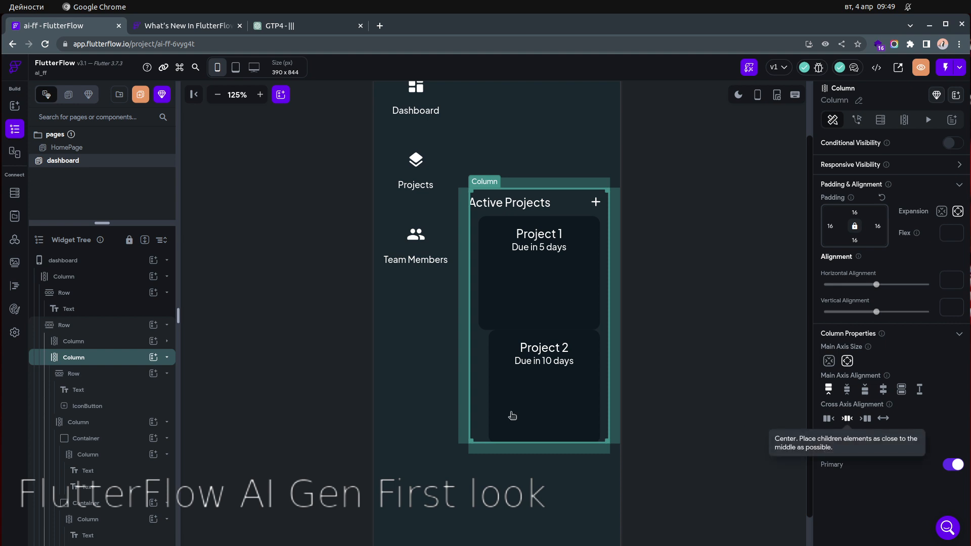
left_click(95, 327)
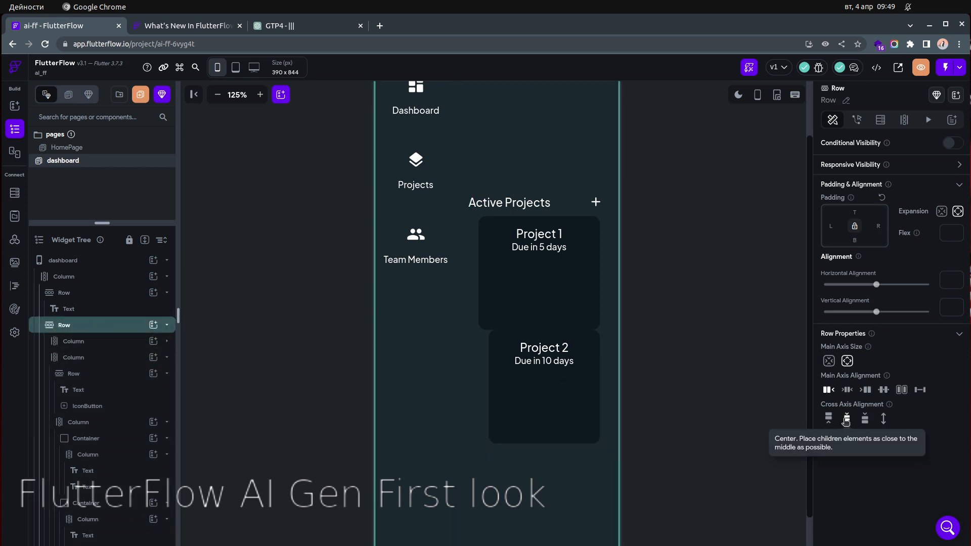
left_click(101, 357)
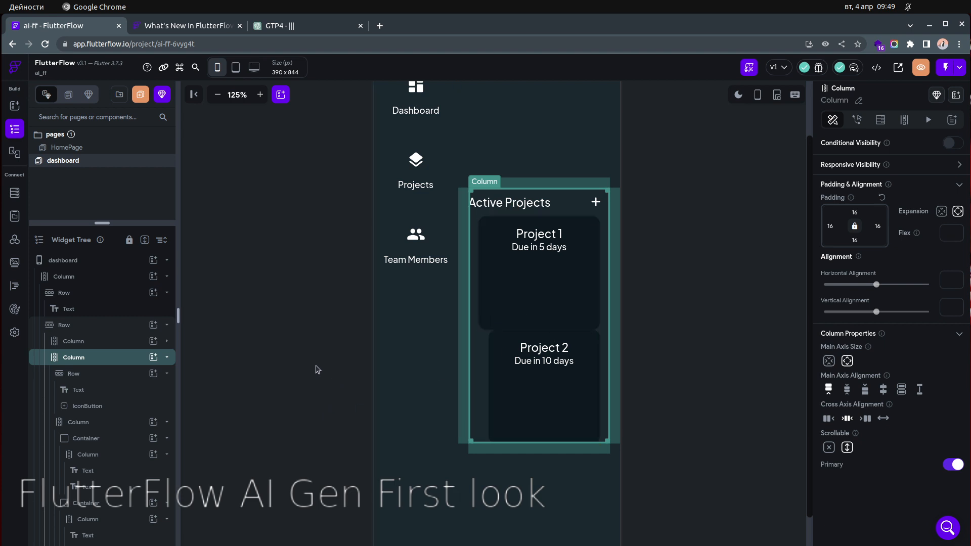
Inspect the Active Projects header Row and the plus IconButton's properties and actions.
left_click(101, 376)
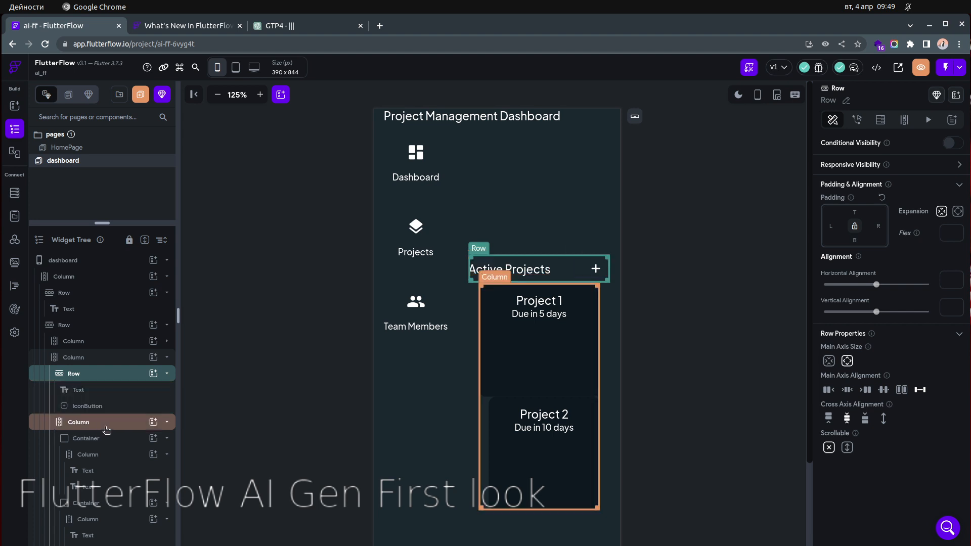
left_click(602, 269)
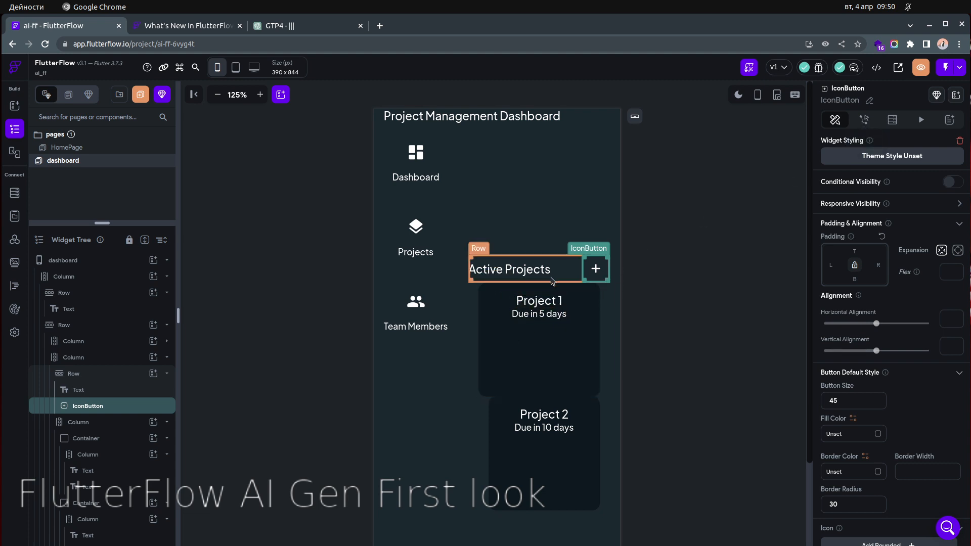
scroll(114, 407, "down", 1)
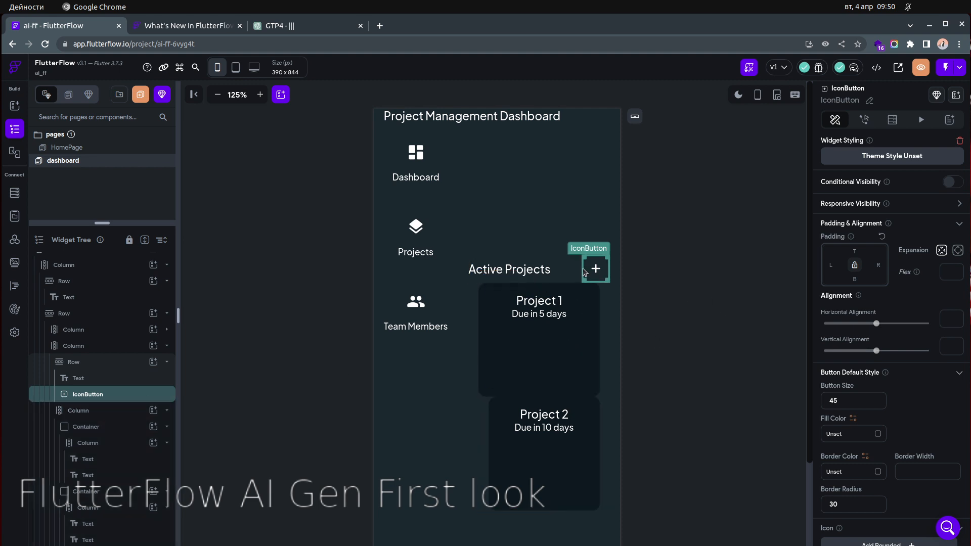
left_click(867, 121)
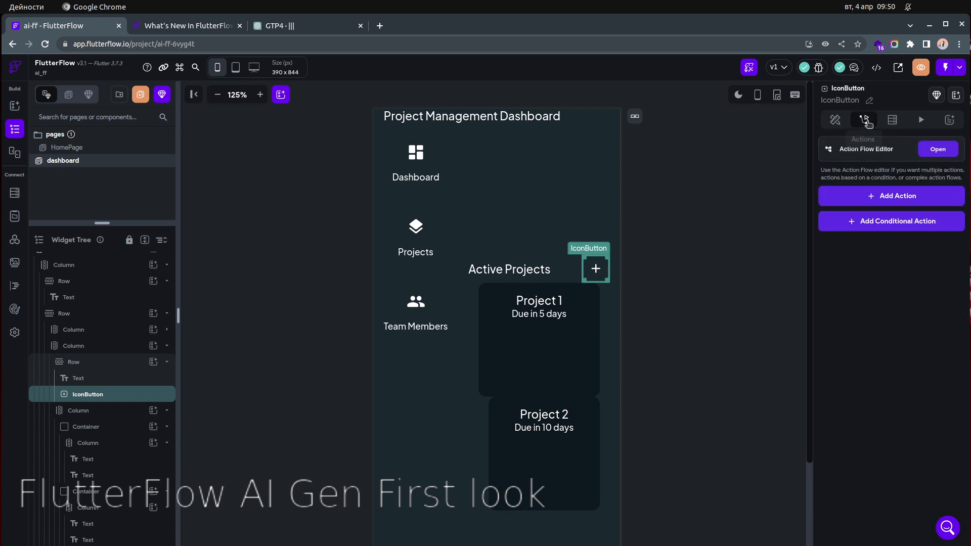
left_click(680, 300)
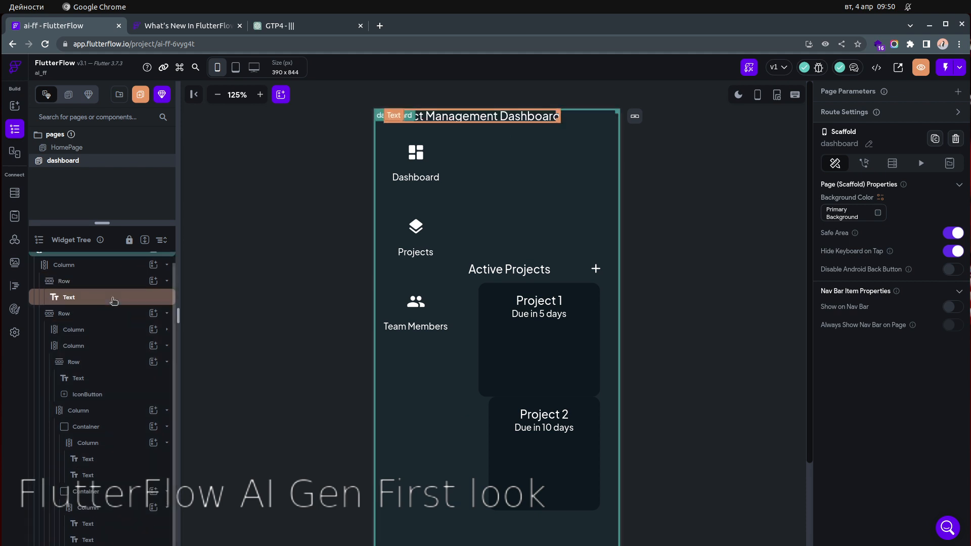
Add an On Tap action to the Active Projects plus IconButton that navigates to the dashboard page.
scroll(112, 455, "down", 1)
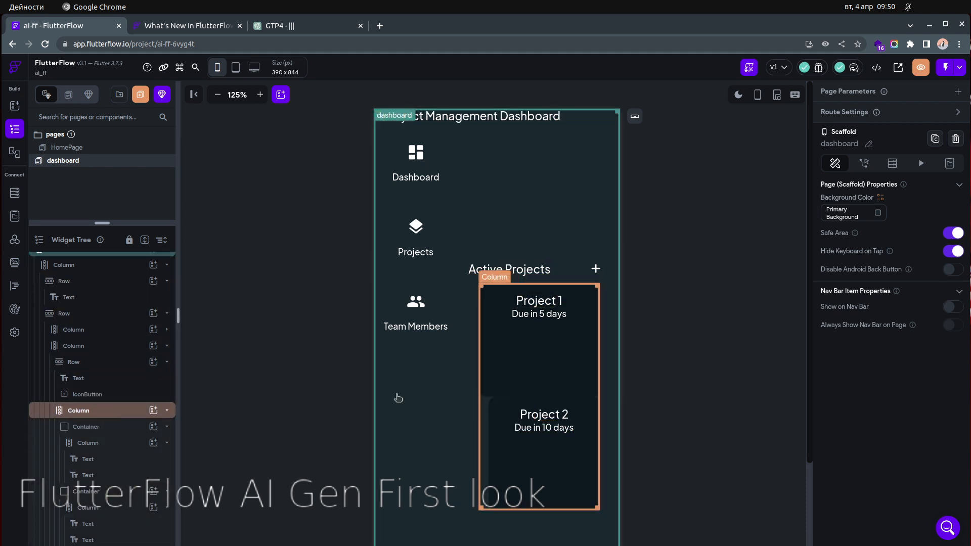
left_click(595, 269)
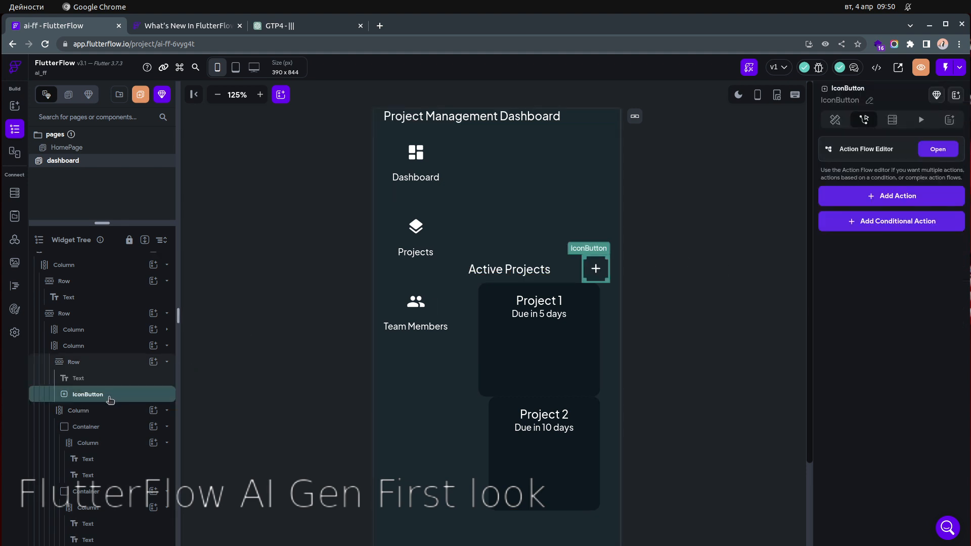
left_click(899, 197)
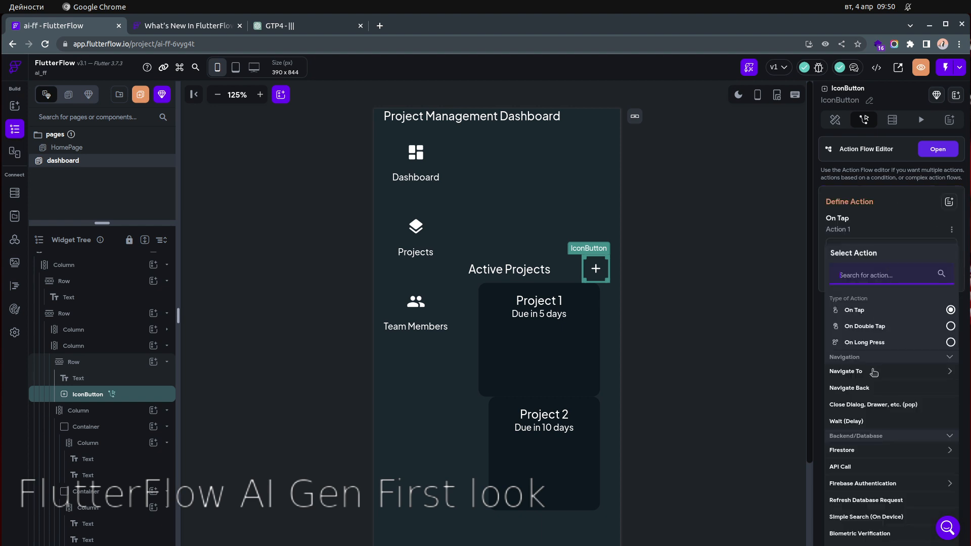
left_click(866, 390)
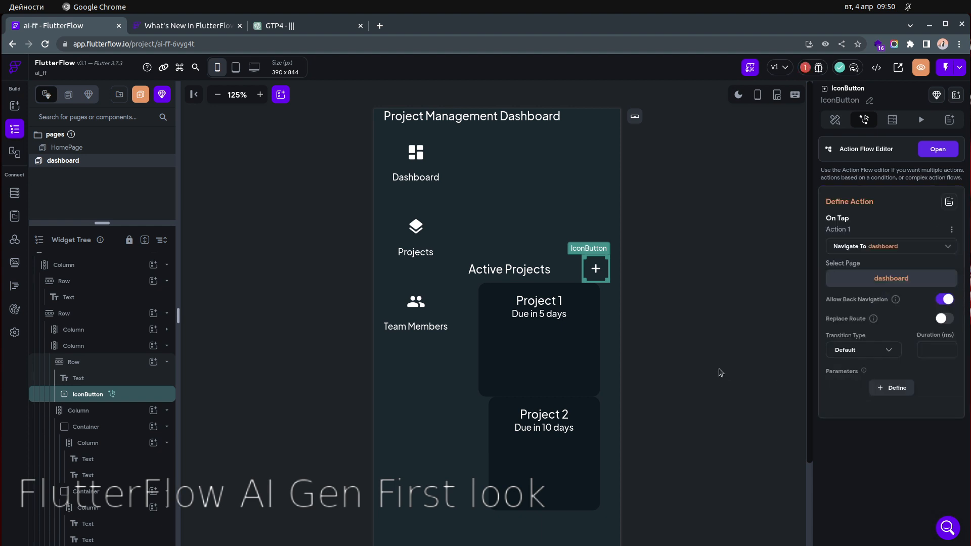
left_click(720, 372)
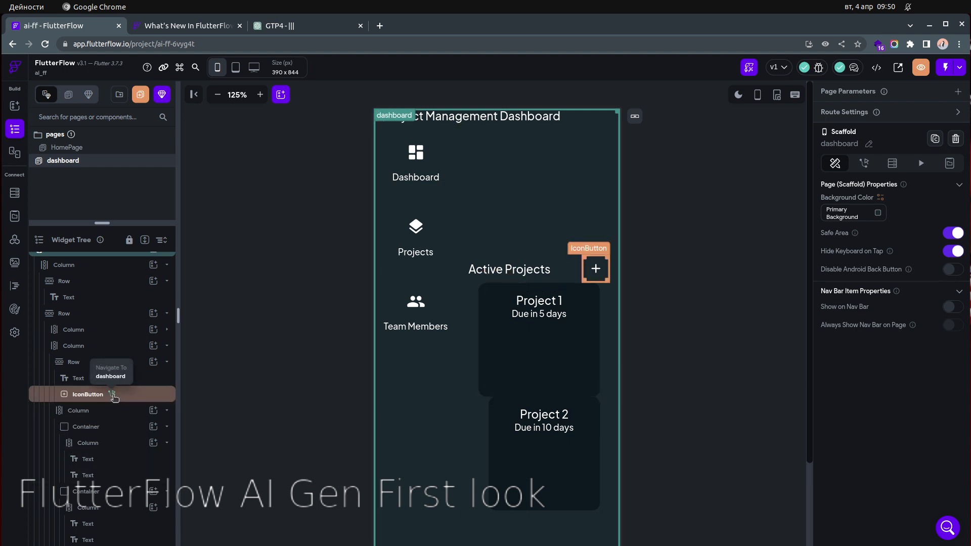
Delete the On Tap navigation action from the Active Projects plus IconButton and deselect the widget.
left_click(130, 398)
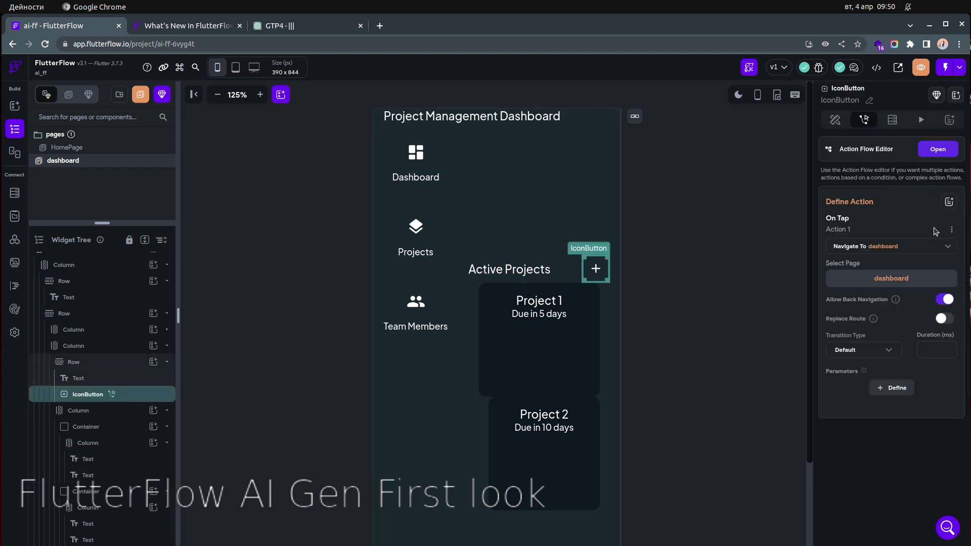
left_click(950, 233)
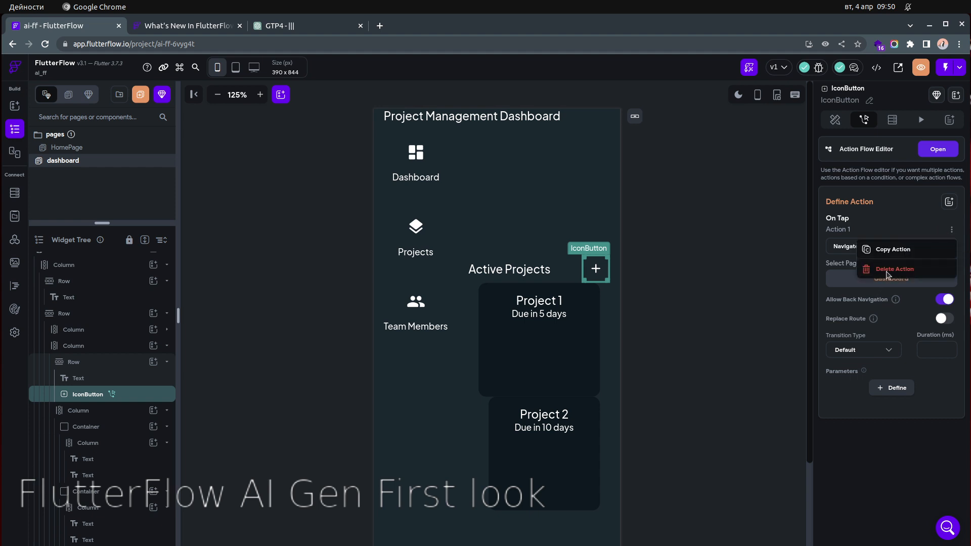
left_click(884, 276)
left_click(557, 325)
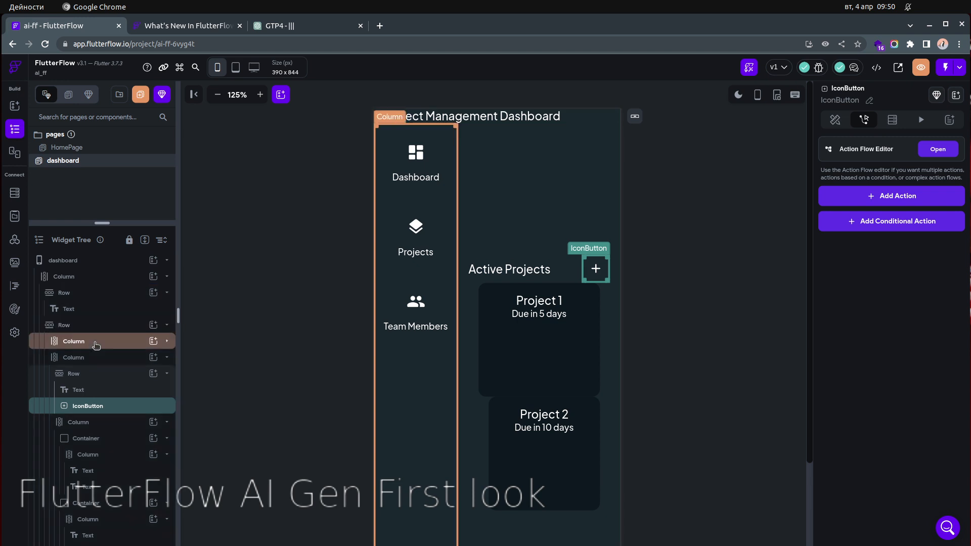
scroll(96, 345, "up", 1)
left_click(305, 359)
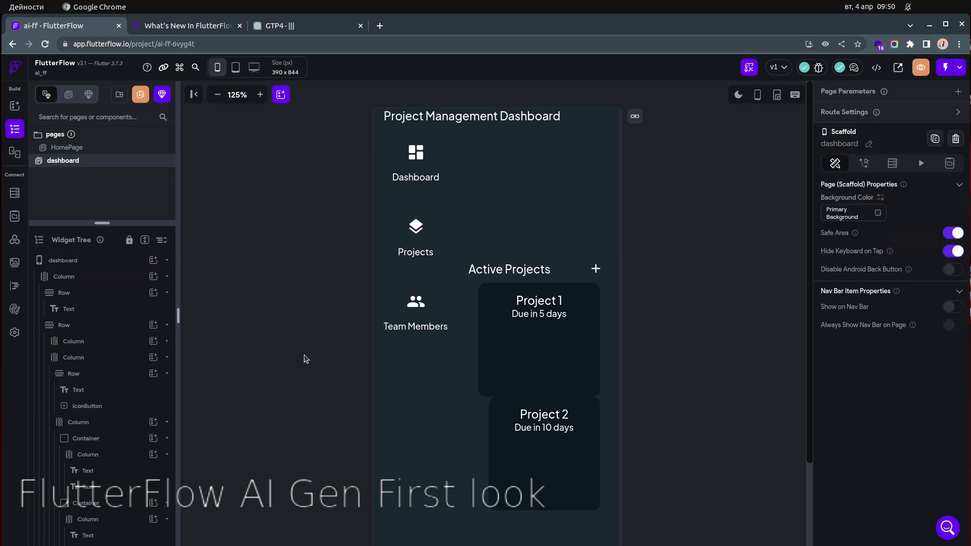
scroll(323, 354, "down", 3)
scroll(322, 354, "up", 2)
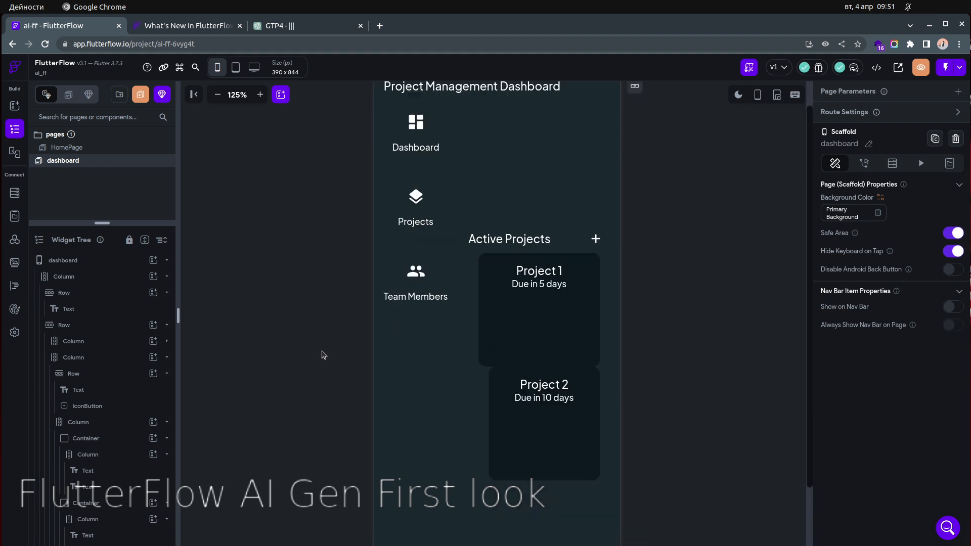
scroll(323, 354, "up", 1)
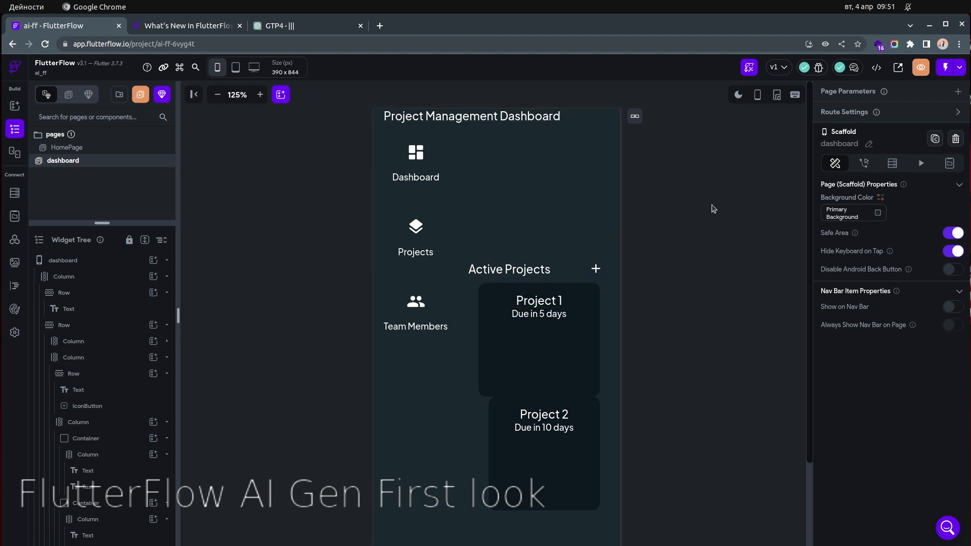
scroll(715, 283, "down", 3)
scroll(715, 283, "up", 3)
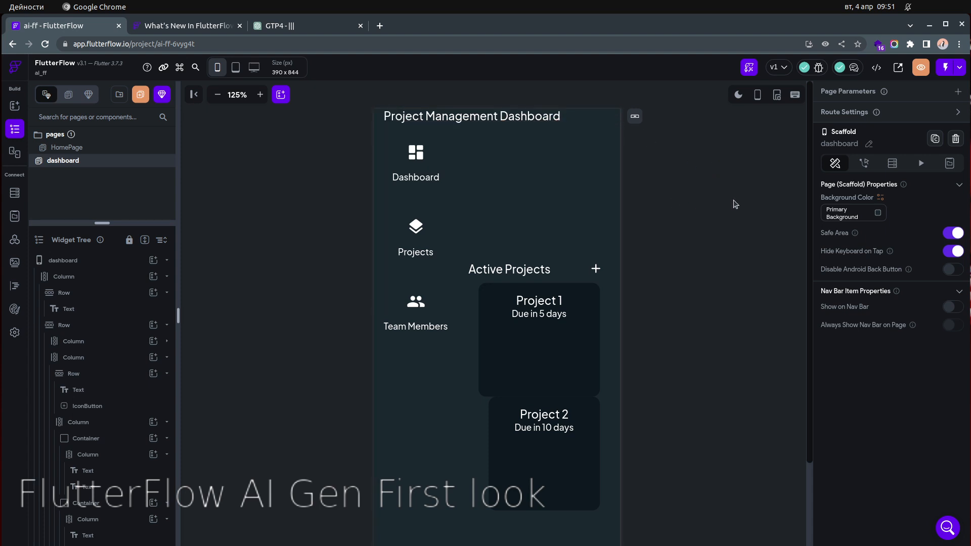
Generate a page with AI Gen from the prompt "E-commerce/Product Catalog: Displays a list of products with filters, sorting options, and additional product details.".
left_click(749, 69)
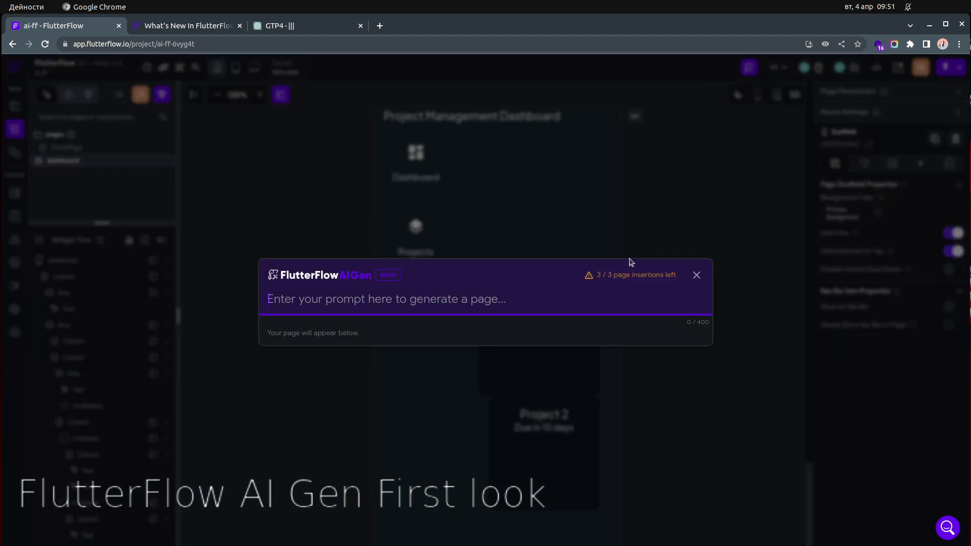
mouse_move(627, 278)
mouse_move(391, 278)
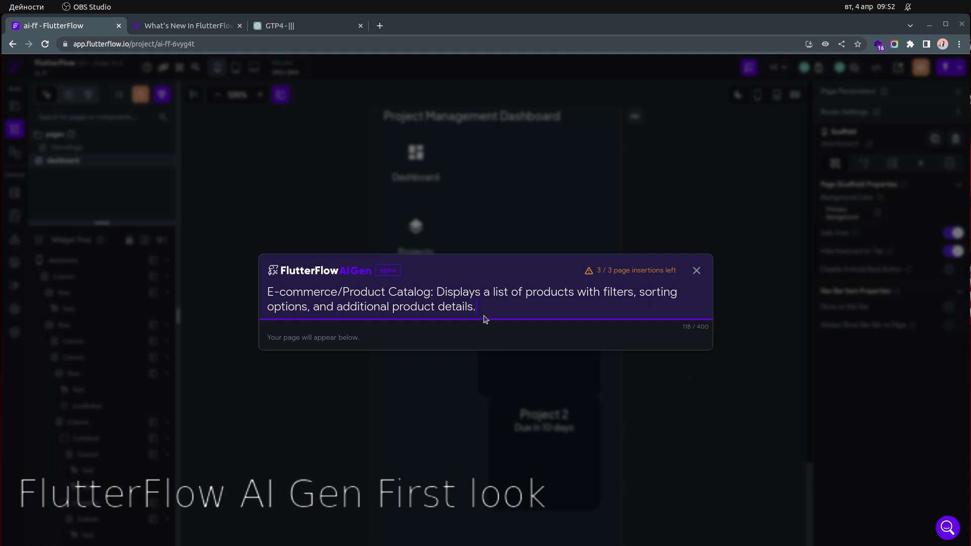
left_click(507, 313)
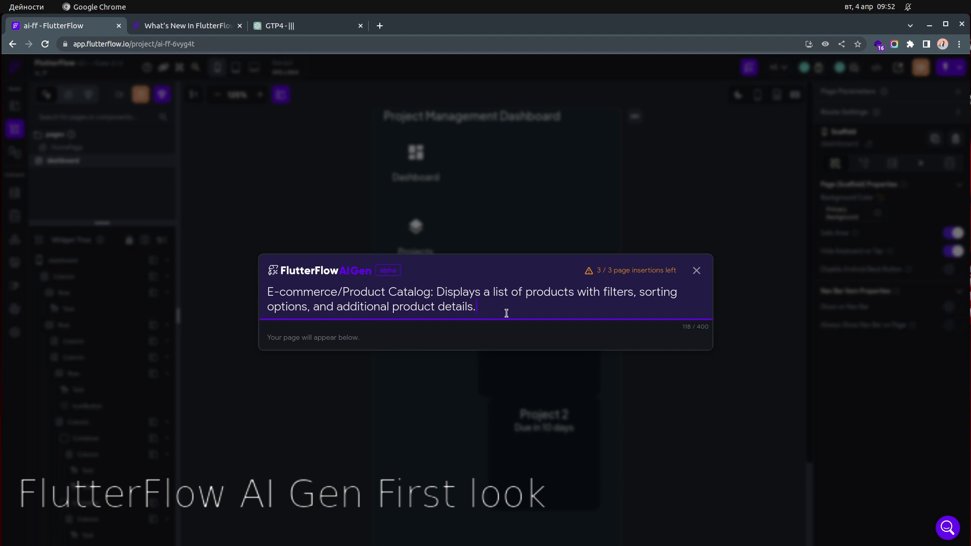
key("Return")
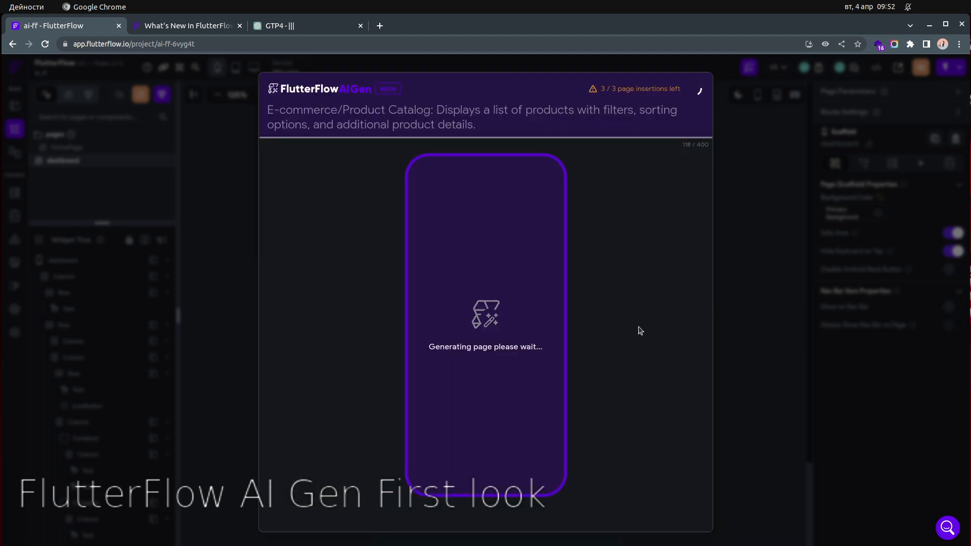
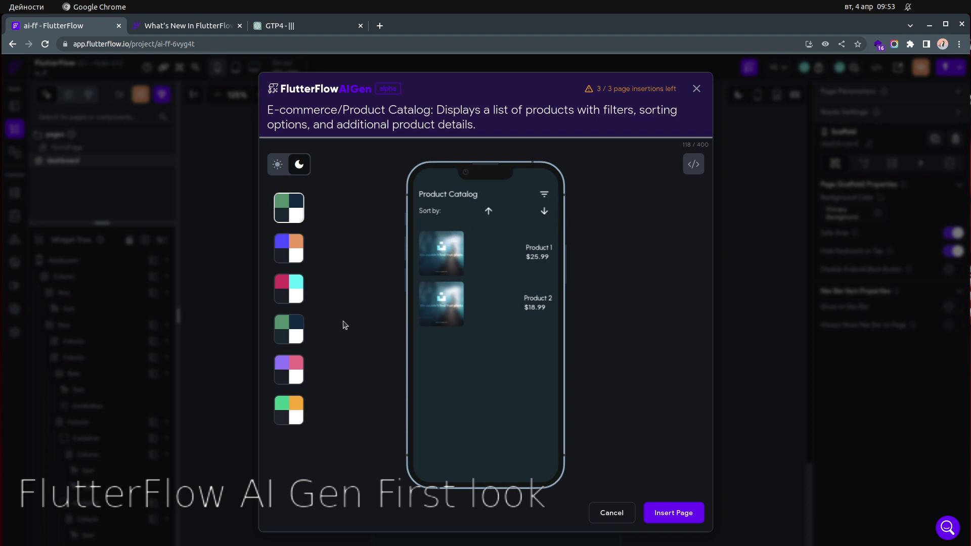
Apply the green-and-orange colour theme to the generated catalog and insert it as a page named products.
left_click(291, 407)
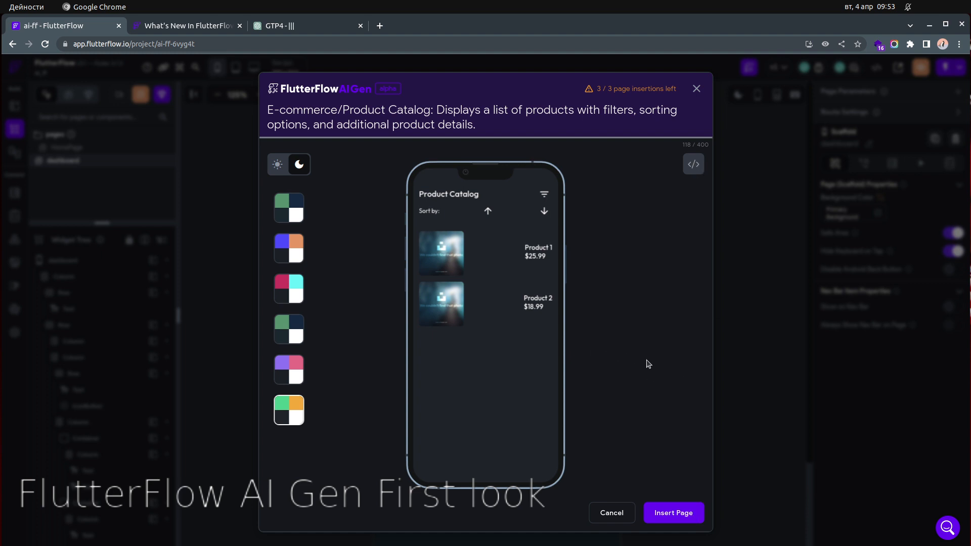
left_click(690, 515)
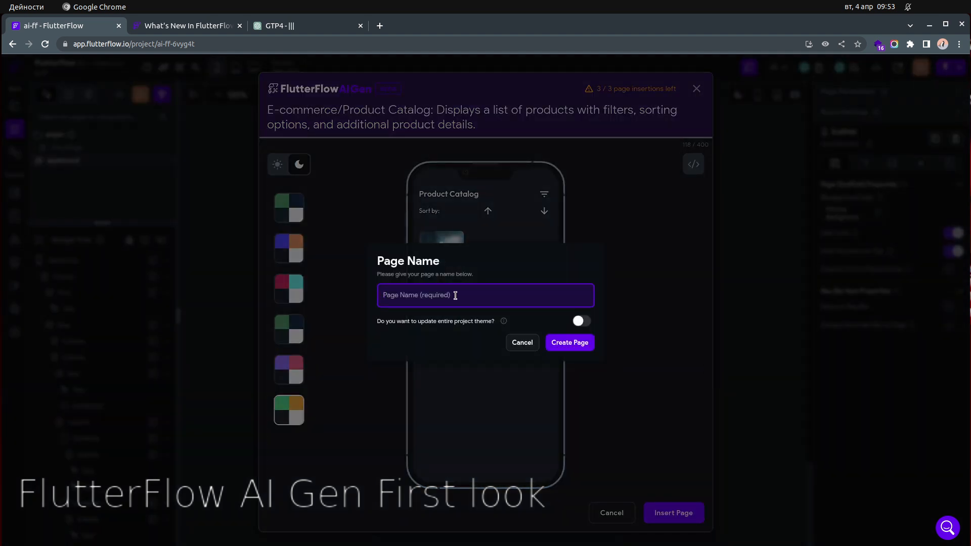
type("products")
left_click(574, 345)
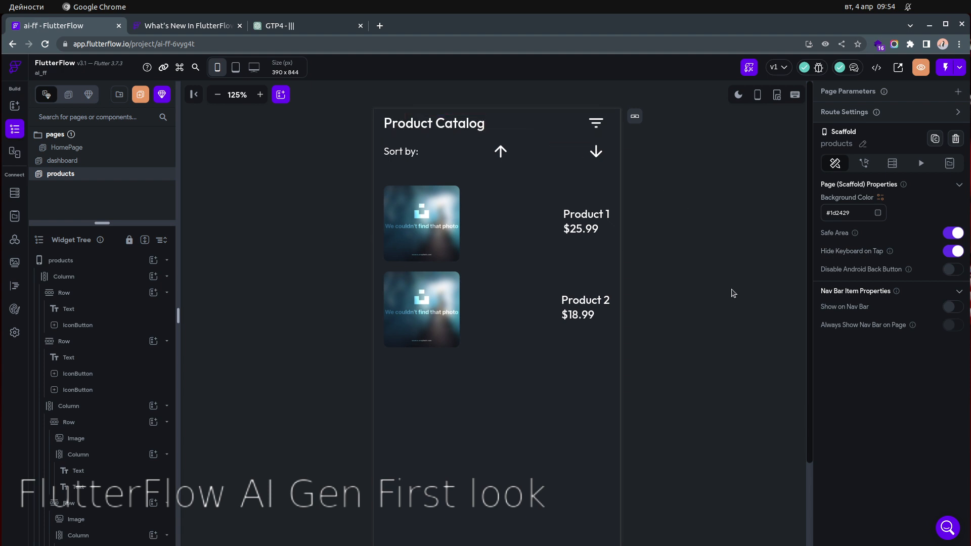
Examine the products page and compare its look with the dashboard page.
scroll(732, 294, "down", 3)
scroll(733, 293, "up", 3)
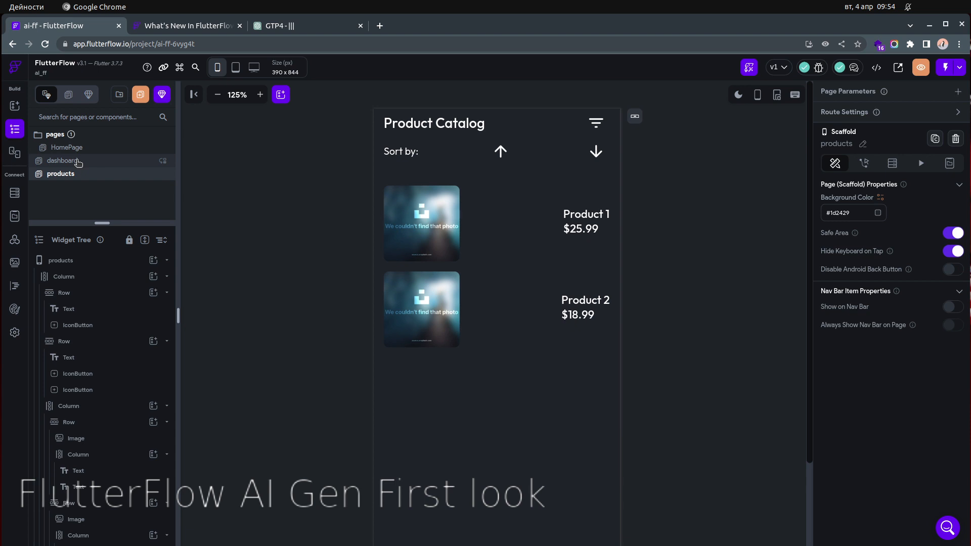
left_click(62, 160)
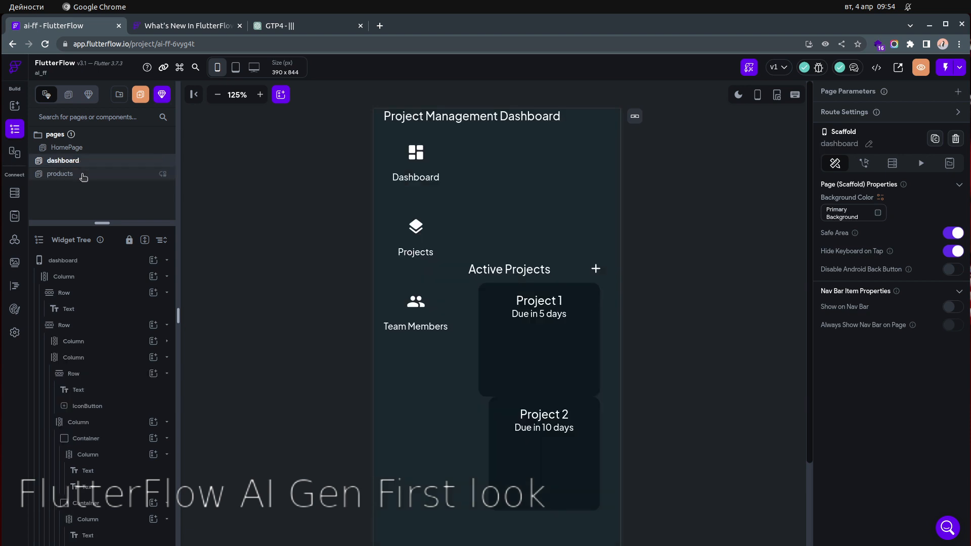
left_click(83, 175)
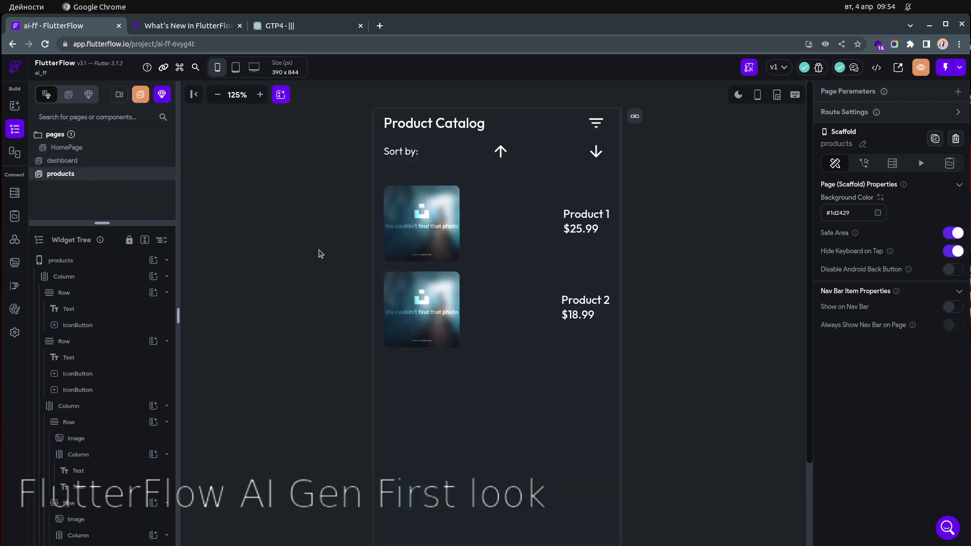
left_click(97, 163)
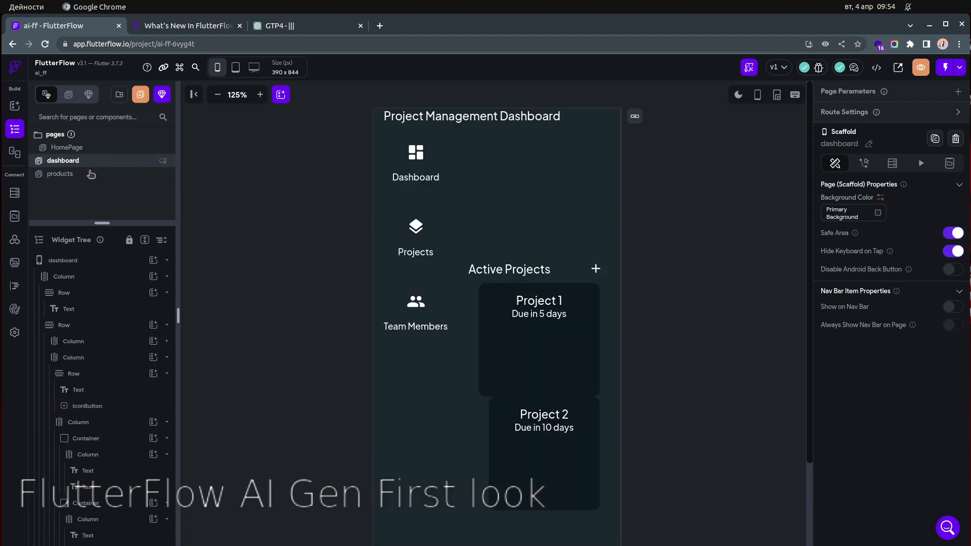
left_click(87, 175)
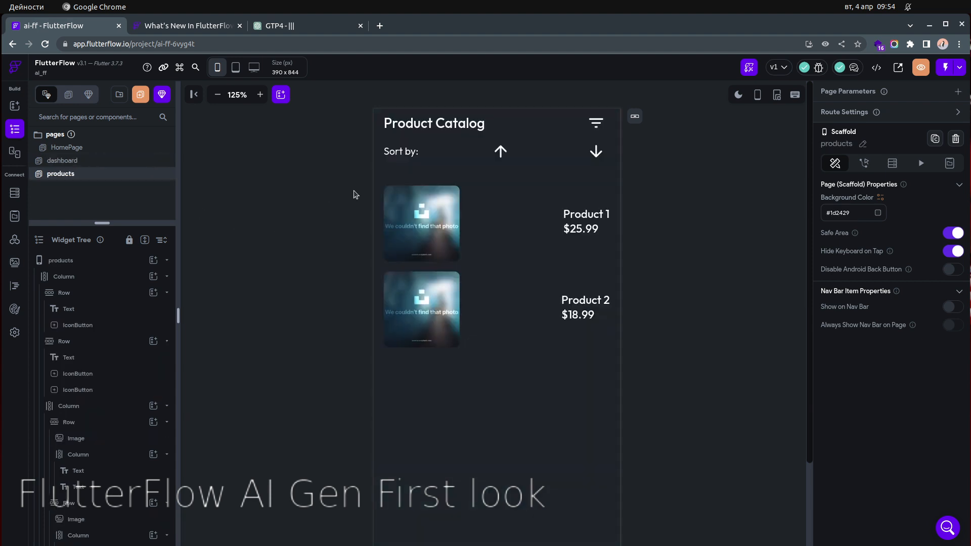
Inspect the Product Catalog title, filter IconButton, Sort by Row, upward arrow IconButton and Product 1 Row on the products page.
left_click(458, 128)
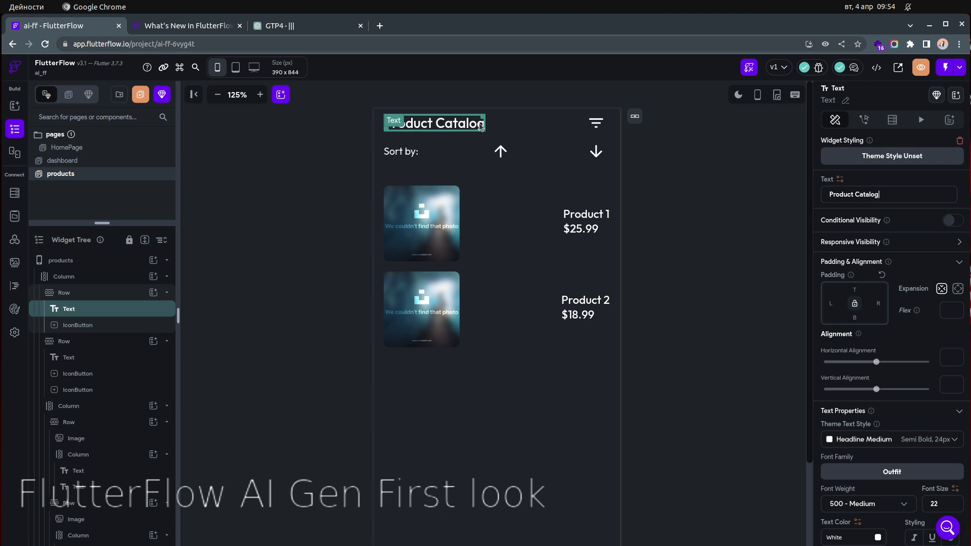
left_click(600, 127)
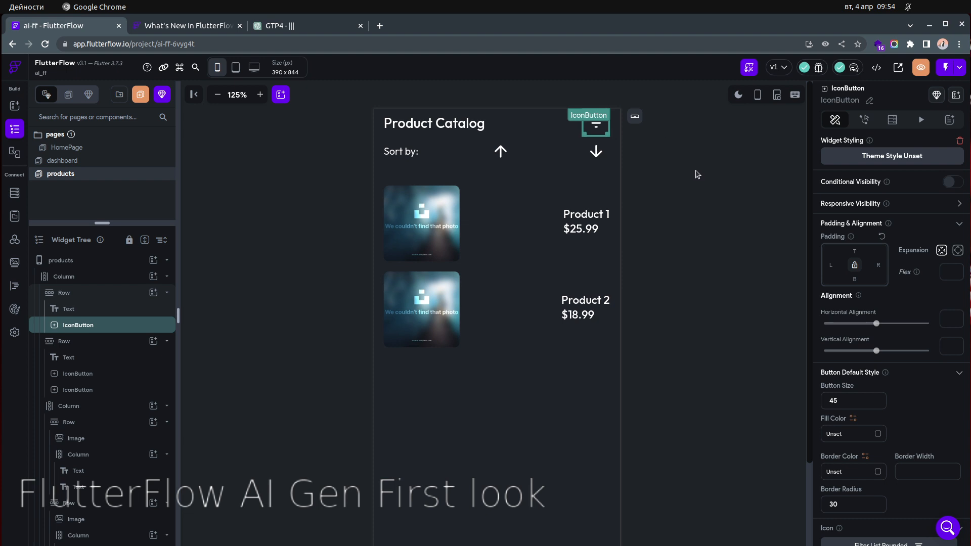
left_click(421, 158)
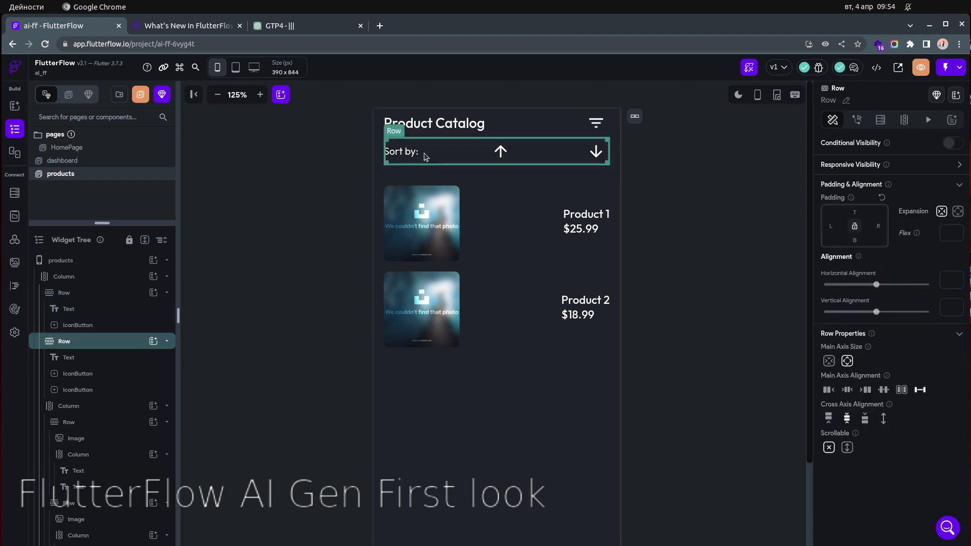
left_click(502, 155)
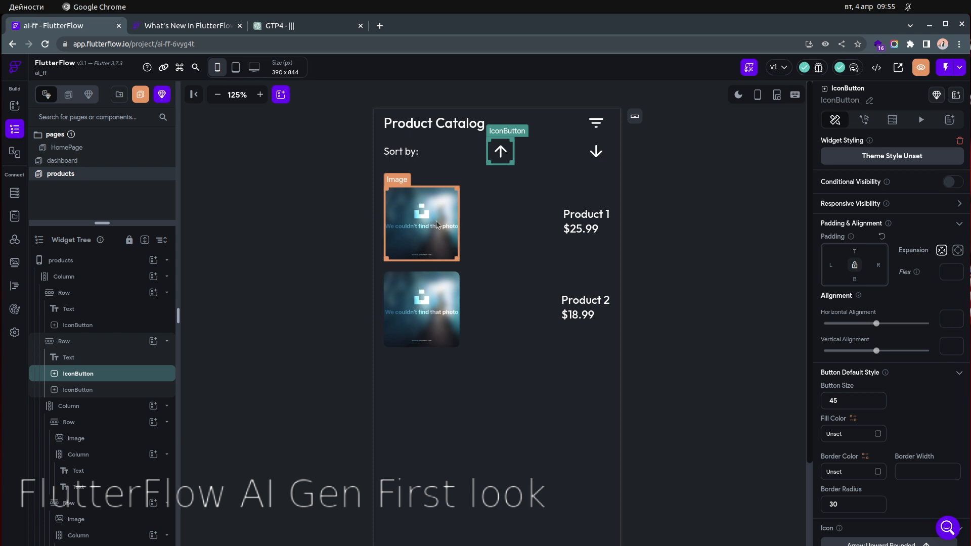
left_click(503, 226)
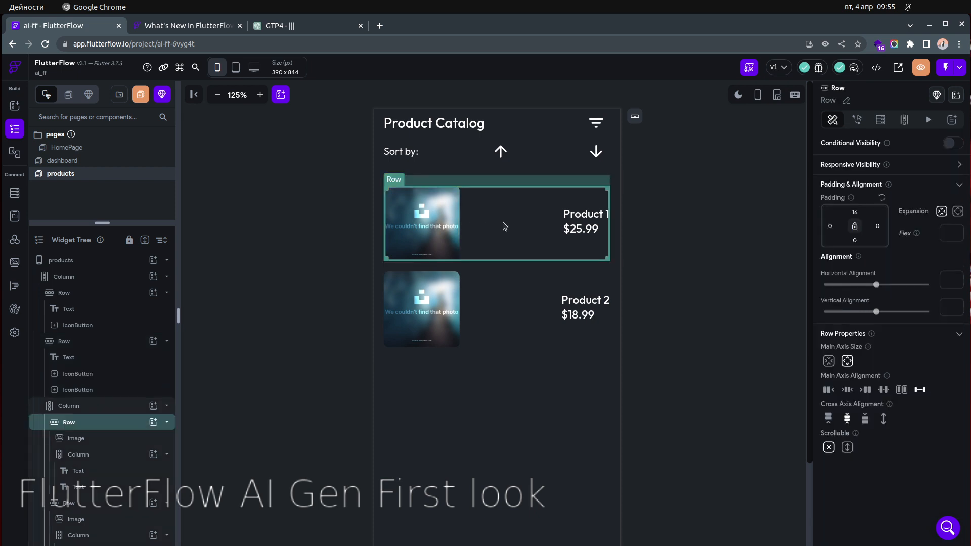
Examine the Query Collection backend query settings for the Column holding both product rows, leaving without adding a query.
left_click(111, 405)
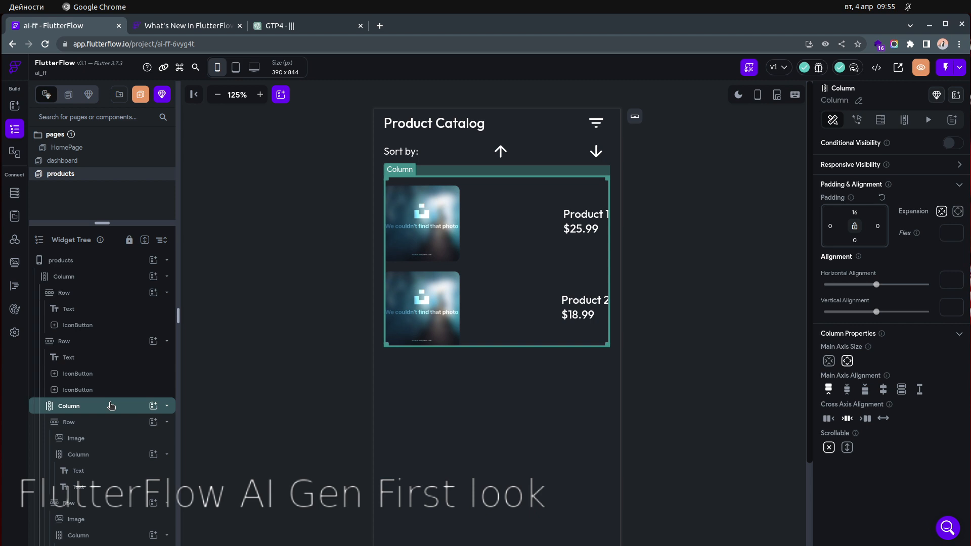
left_click(880, 121)
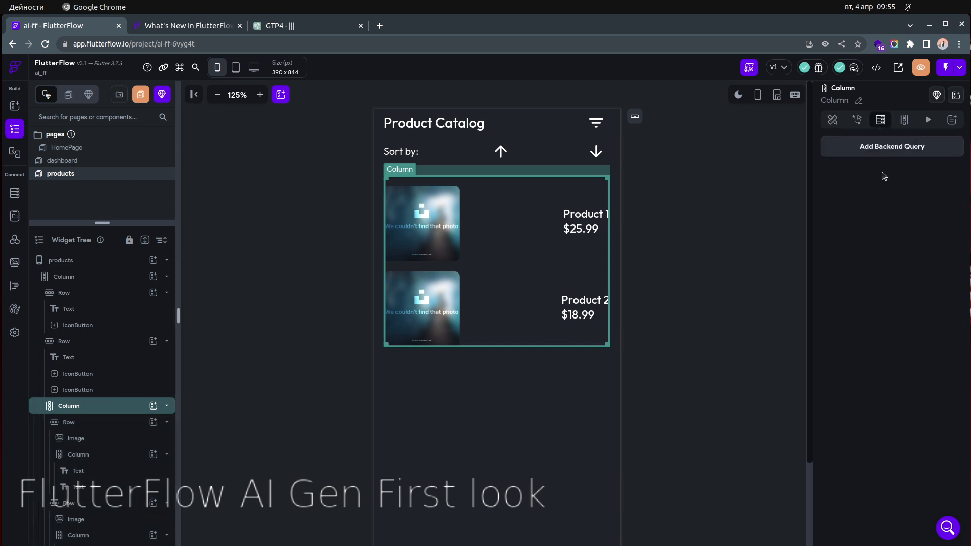
left_click(892, 147)
left_click(753, 145)
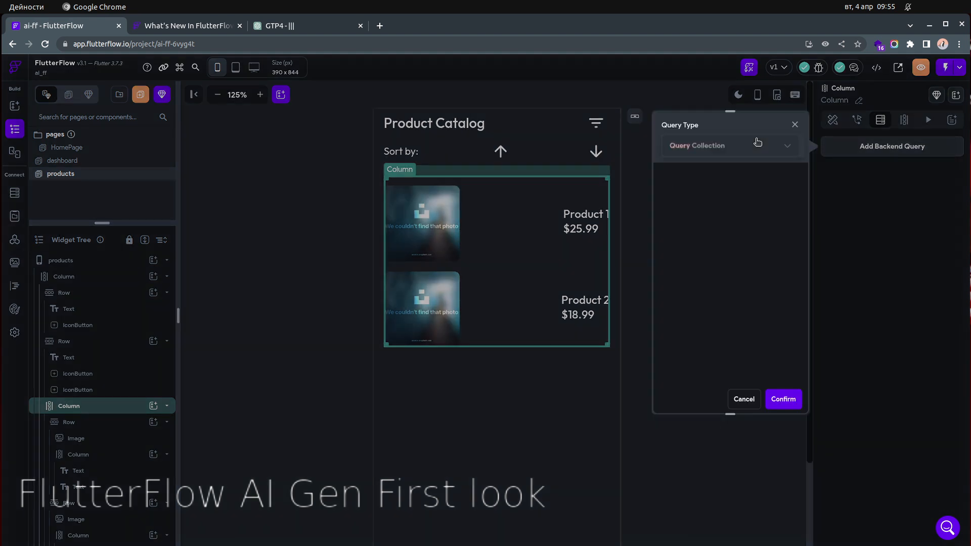
left_click(752, 148)
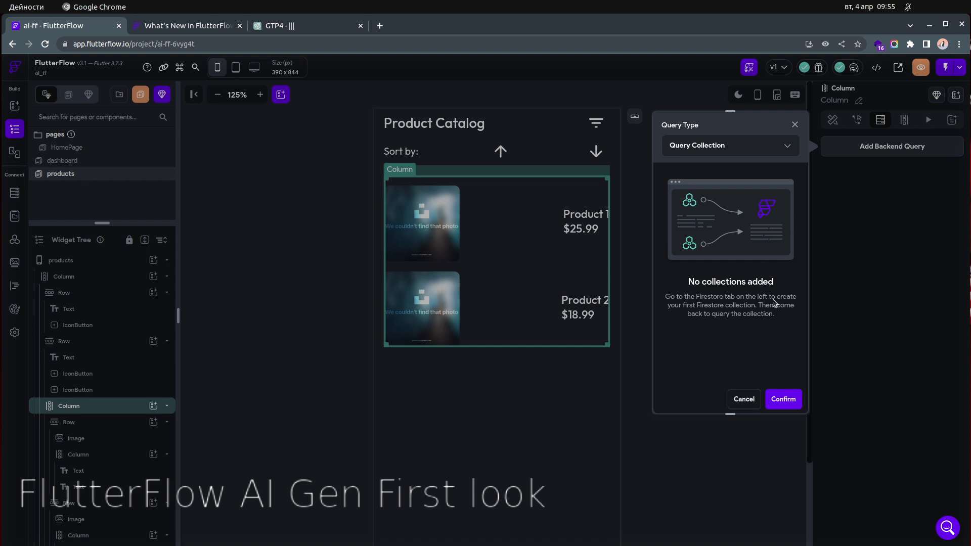
left_click(744, 399)
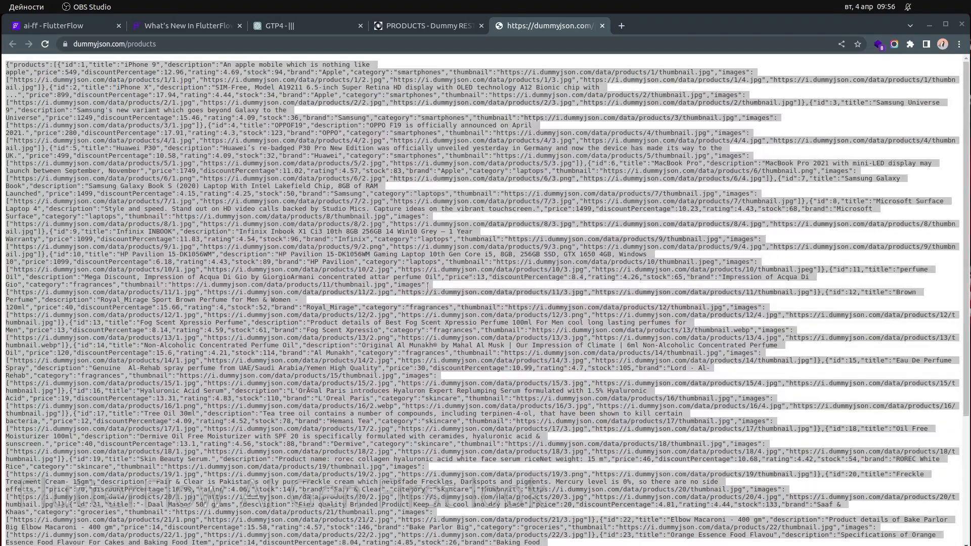
Review the full products JSON response at dummyjson.com/products and return to the FlutterFlow project.
left_click(427, 285)
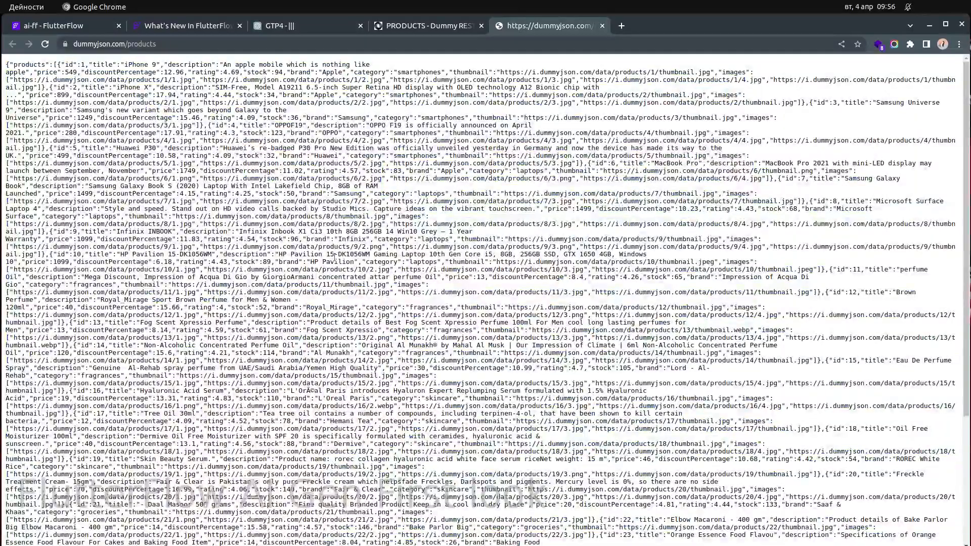
key("ctrl+a")
left_click(230, 207)
left_click(82, 26)
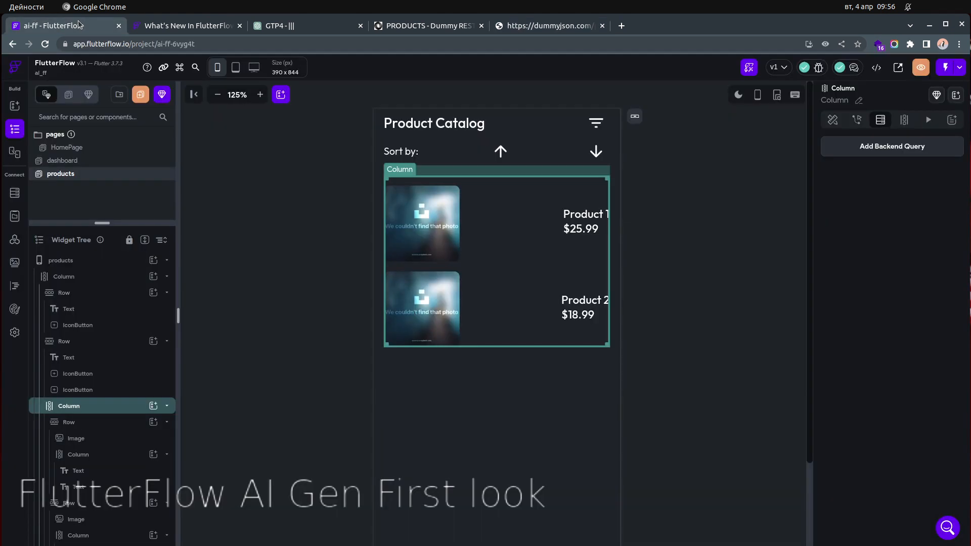
Create a non-persisted app state variable named prodcuts with the data type Json list, checking the dummyjson.com products response for its structure.
left_click(16, 217)
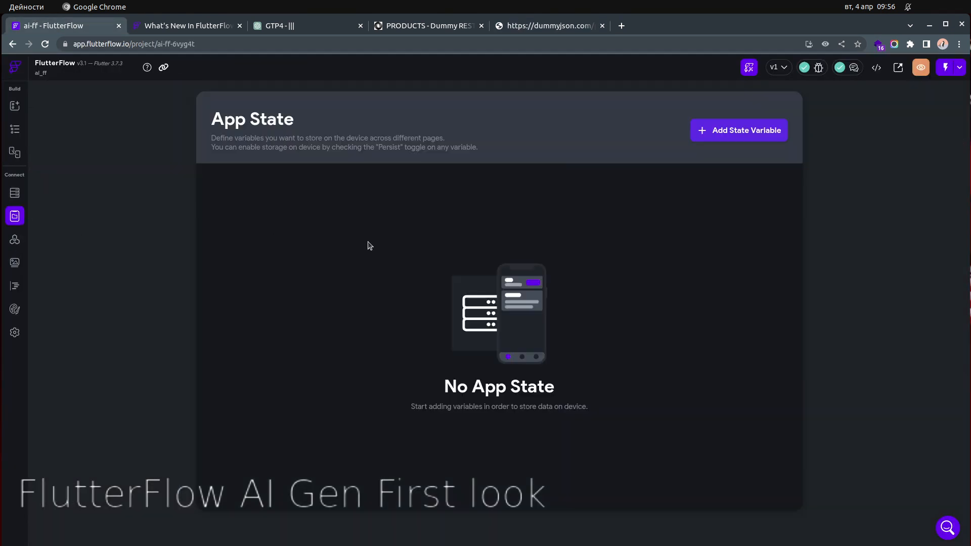
left_click(764, 132)
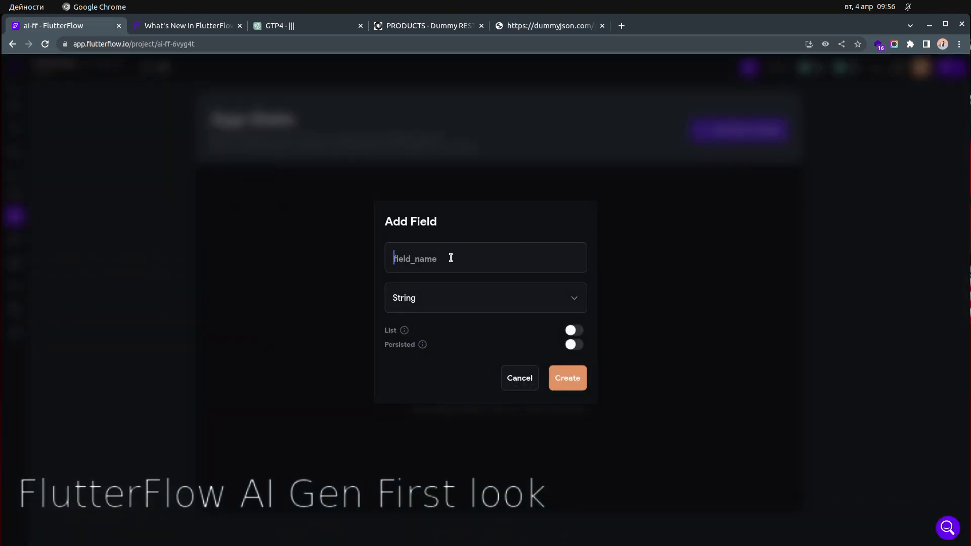
type("prodcuts")
left_click(483, 306)
left_click(450, 483)
left_click(576, 332)
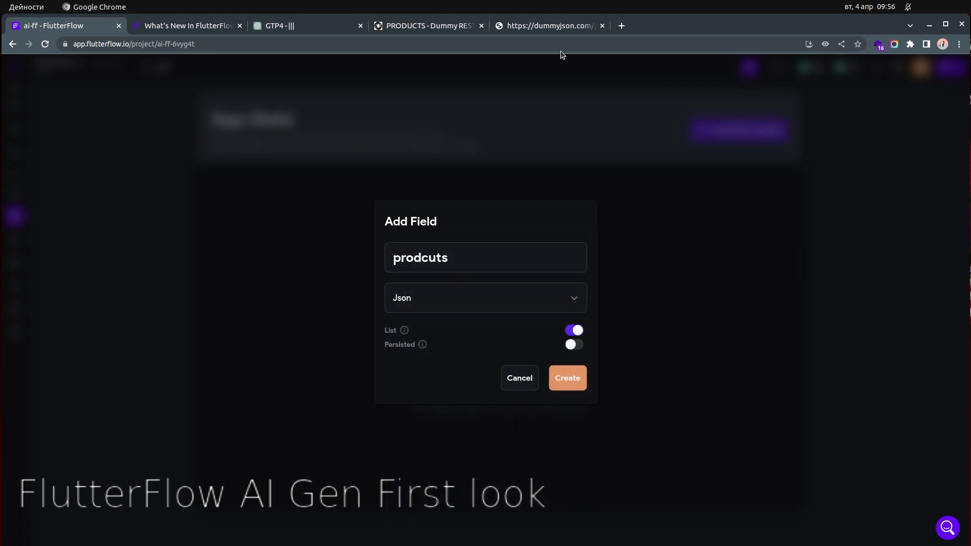
left_click(551, 27)
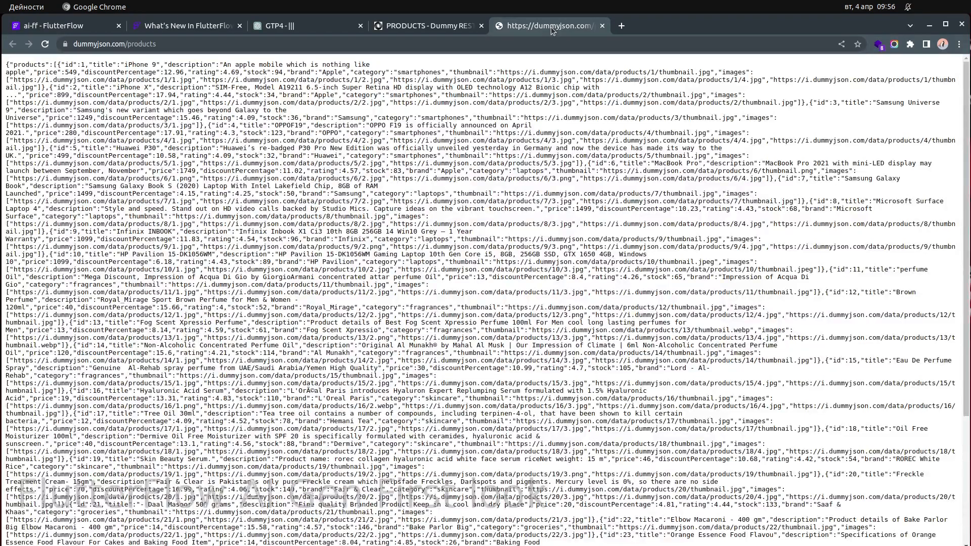
scroll(366, 226, "down", 7)
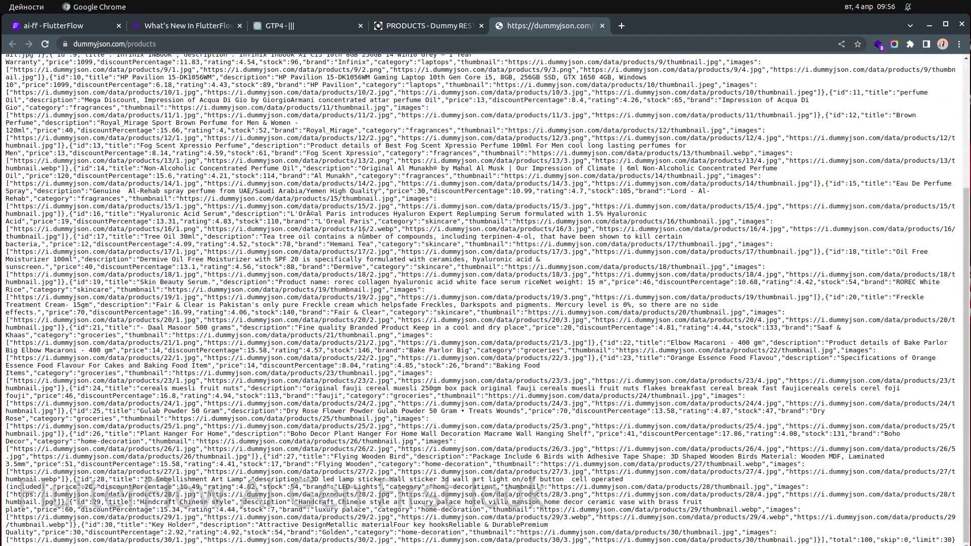
scroll(364, 231, "up", 7)
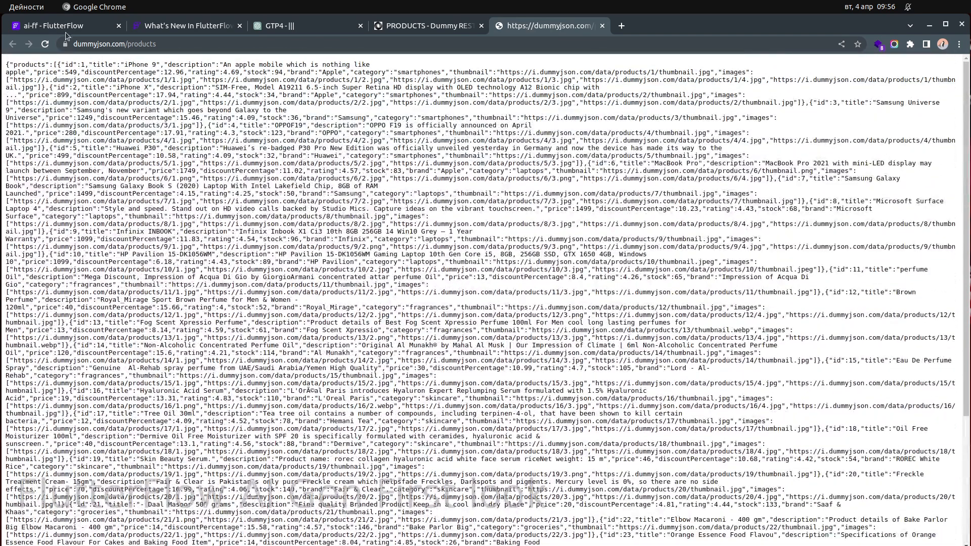
left_click(77, 28)
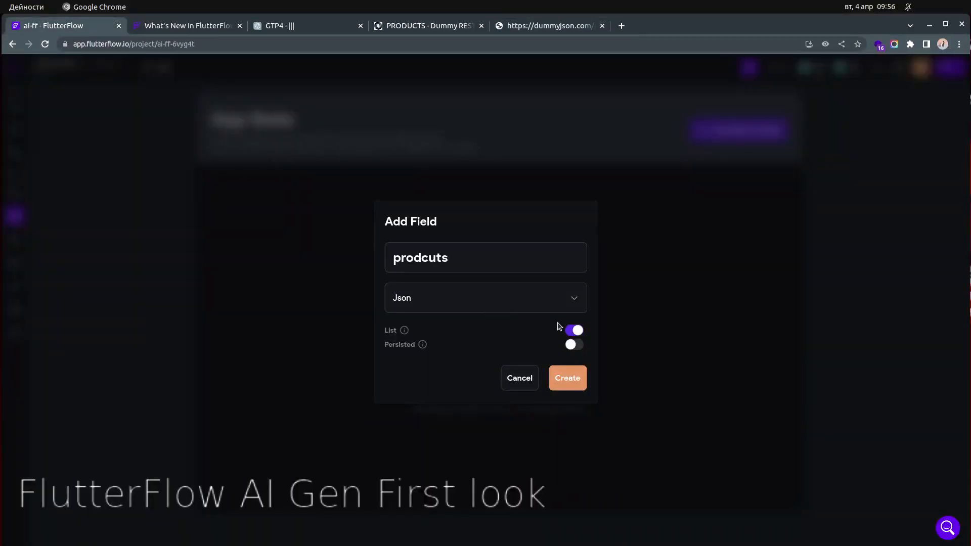
left_click(567, 377)
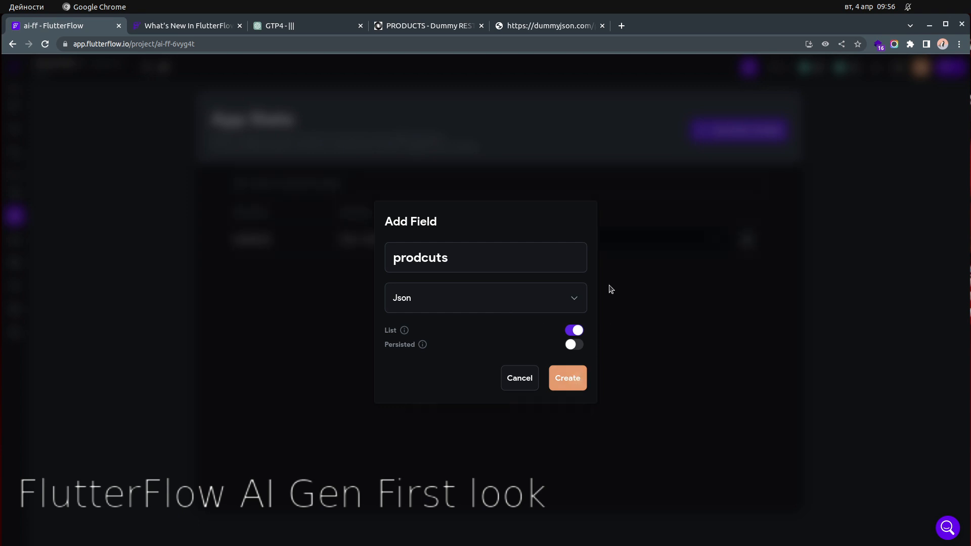
Copy the individual iPhone 9 and iPhone X objects from dummyjson.com/products into the prodcuts variable as separate default JSON items.
left_click(568, 272)
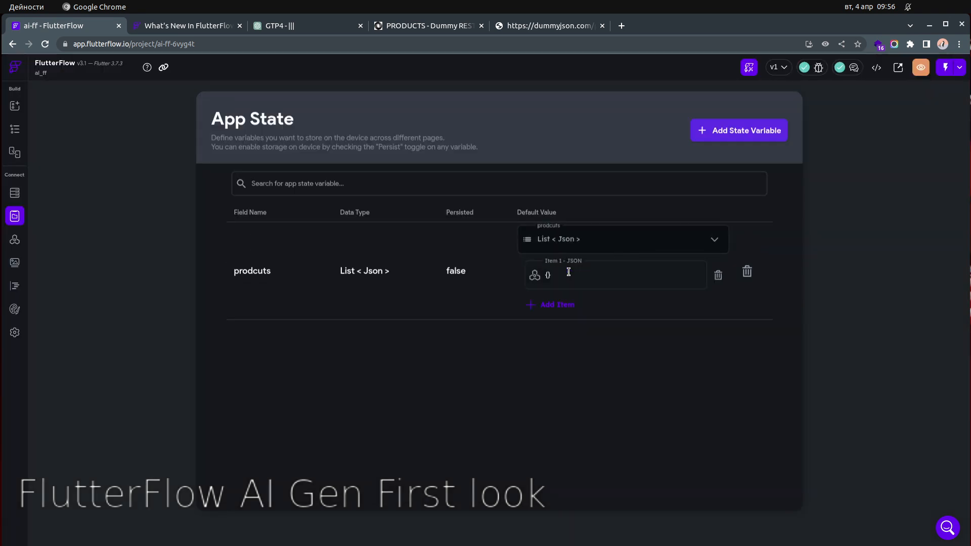
left_click(577, 277)
left_click(546, 25)
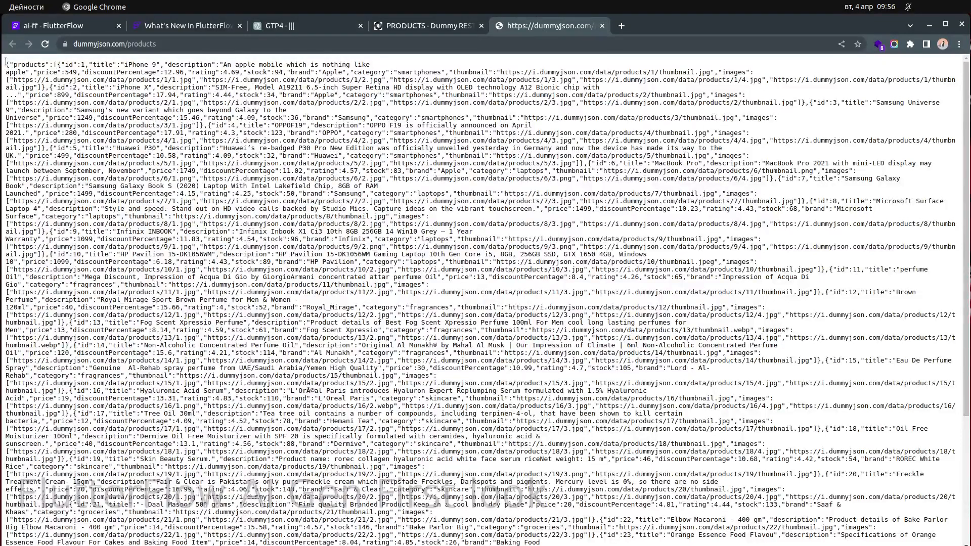
left_click_drag(6, 62, 25, 80)
left_click(30, 64)
key("ctrl+f")
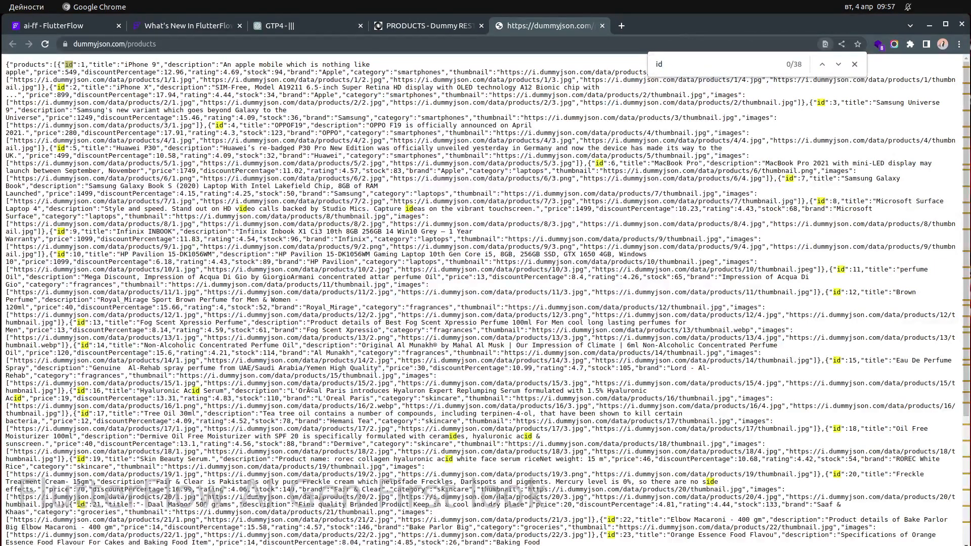
key("ctrl+1")
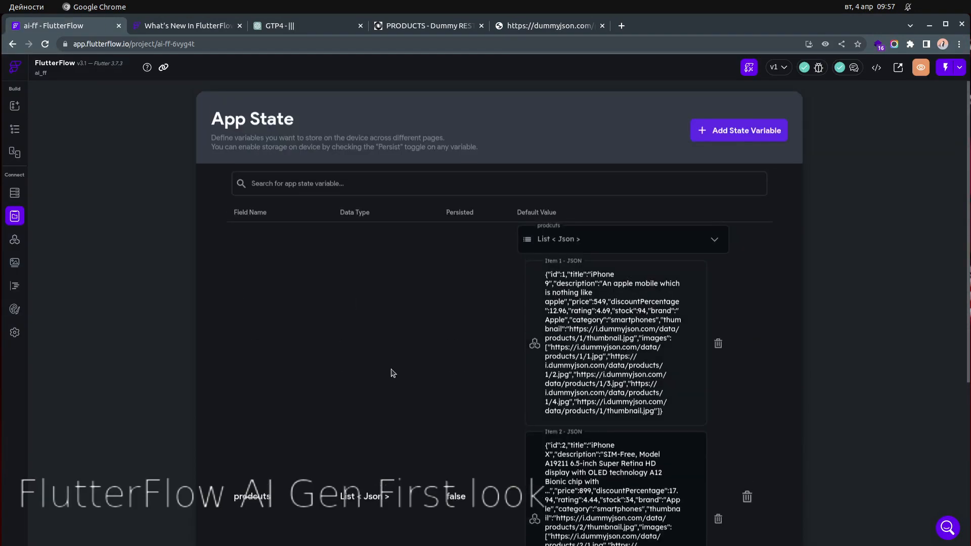
scroll(392, 373, "down", 5)
scroll(373, 365, "up", 5)
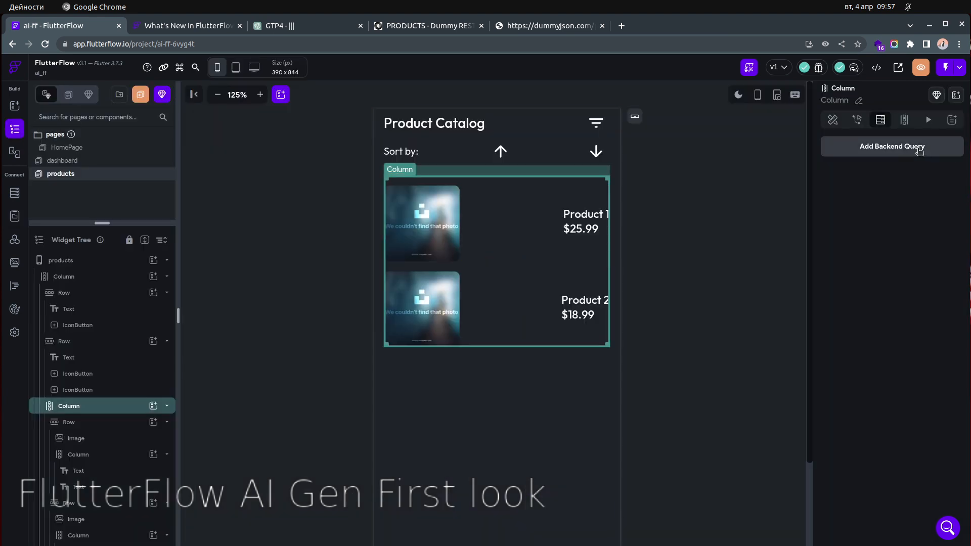
Set the dynamic children source of the Column holding the product rows to the prodcuts app state list with No Further Changes.
left_click(908, 121)
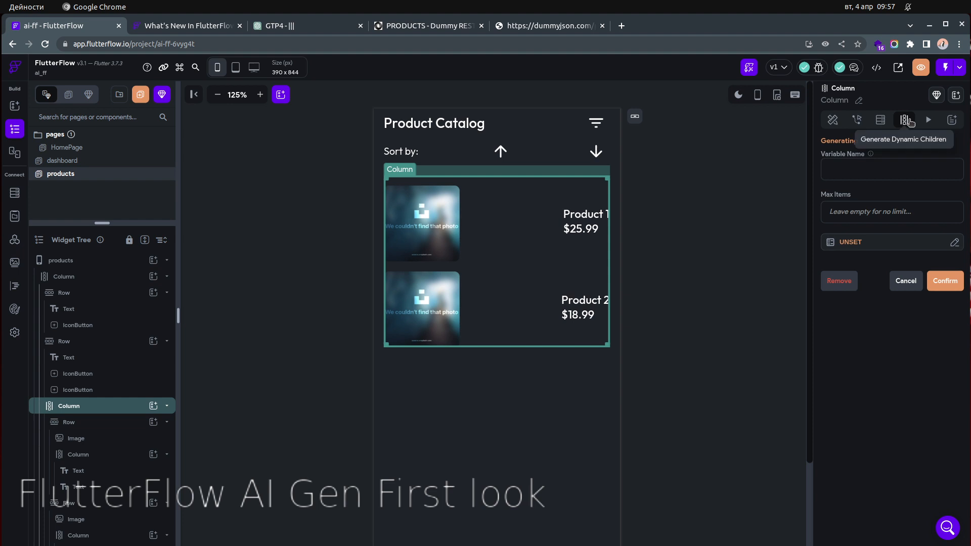
left_click(882, 121)
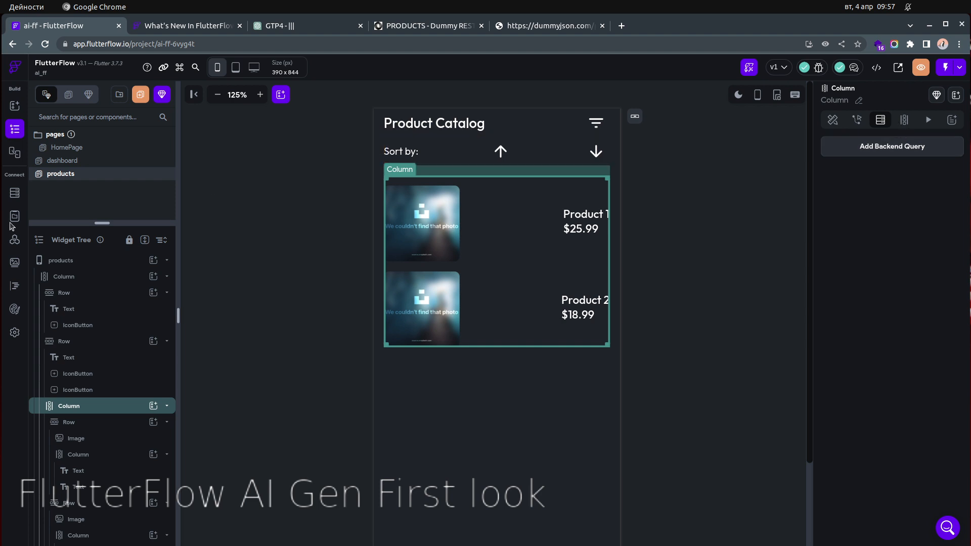
left_click(906, 121)
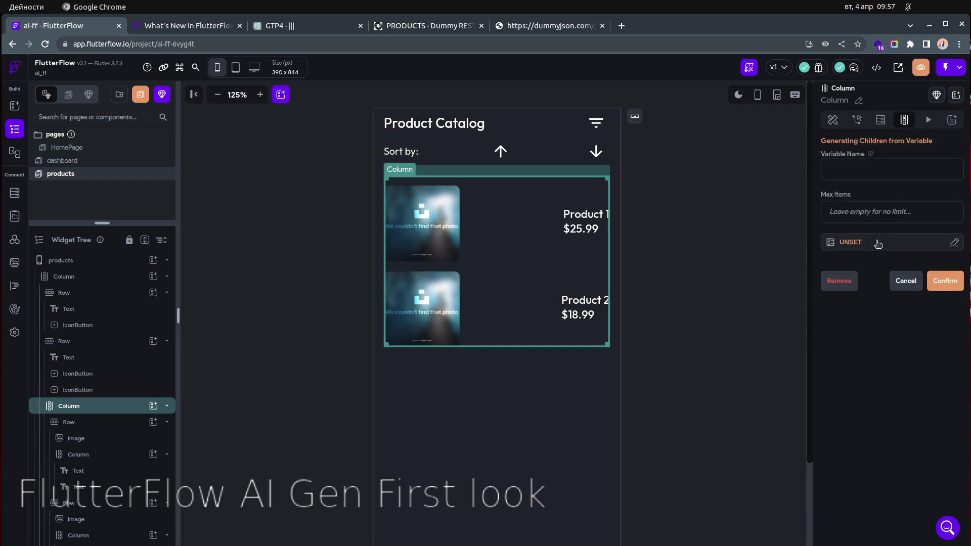
left_click(854, 246)
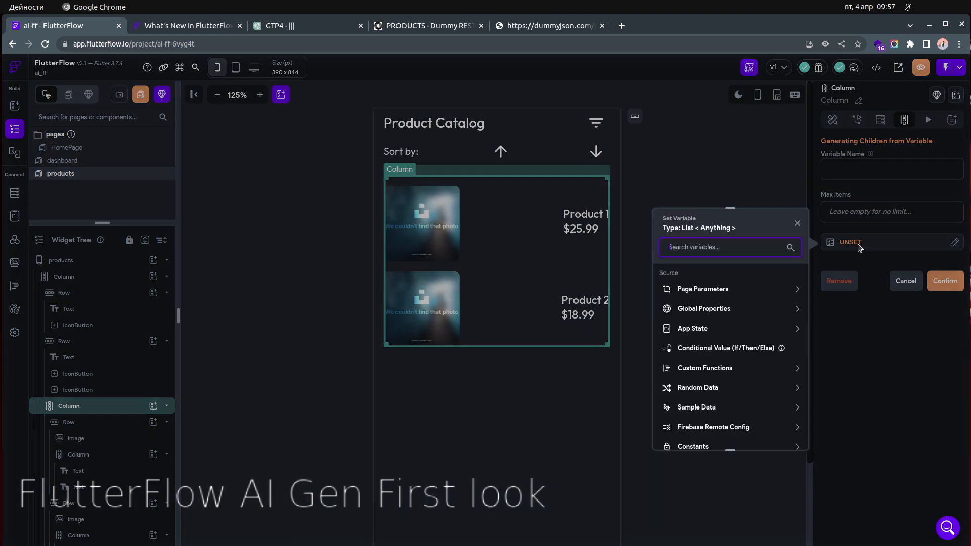
left_click(703, 331)
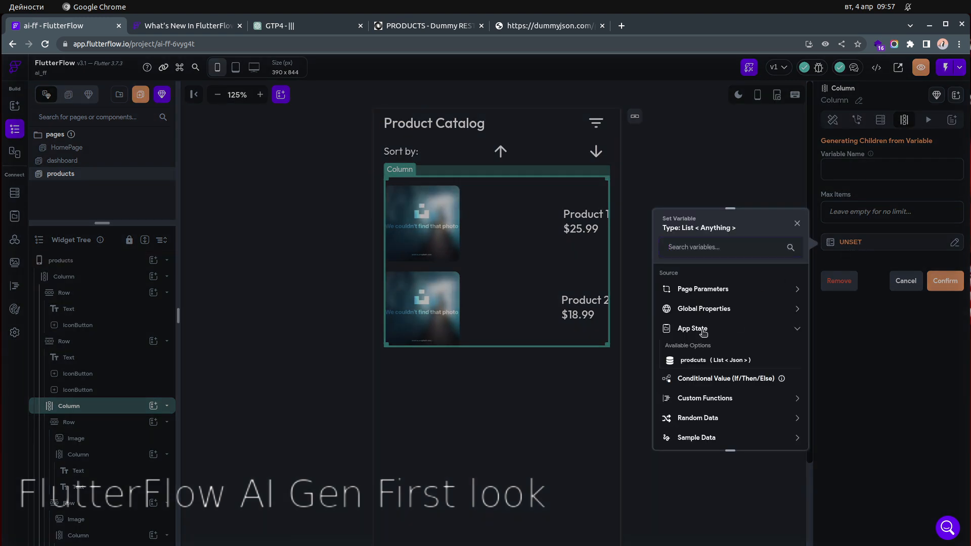
left_click(715, 362)
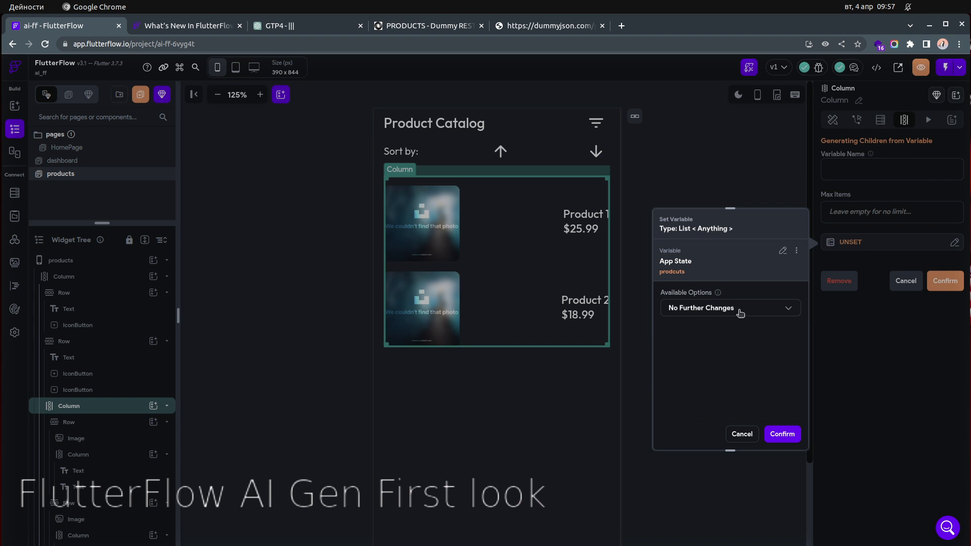
left_click(754, 303)
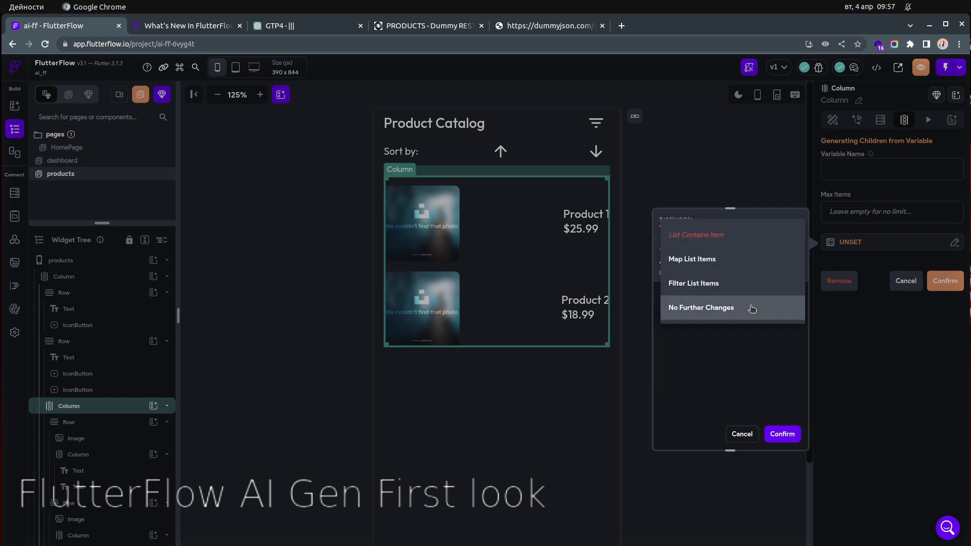
left_click(755, 357)
left_click(782, 434)
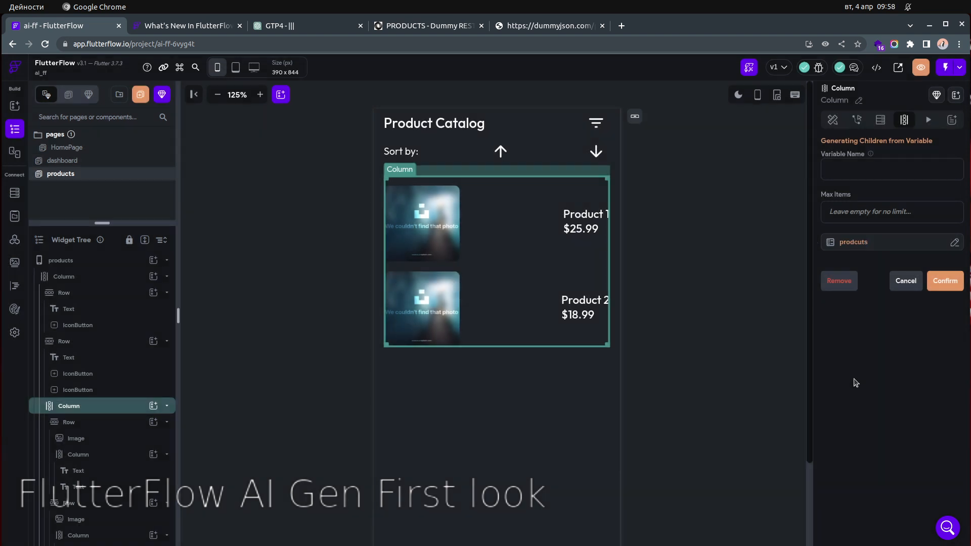
Review the available options for the Column's prodcuts source variable, keeping No Further Changes.
left_click(882, 246)
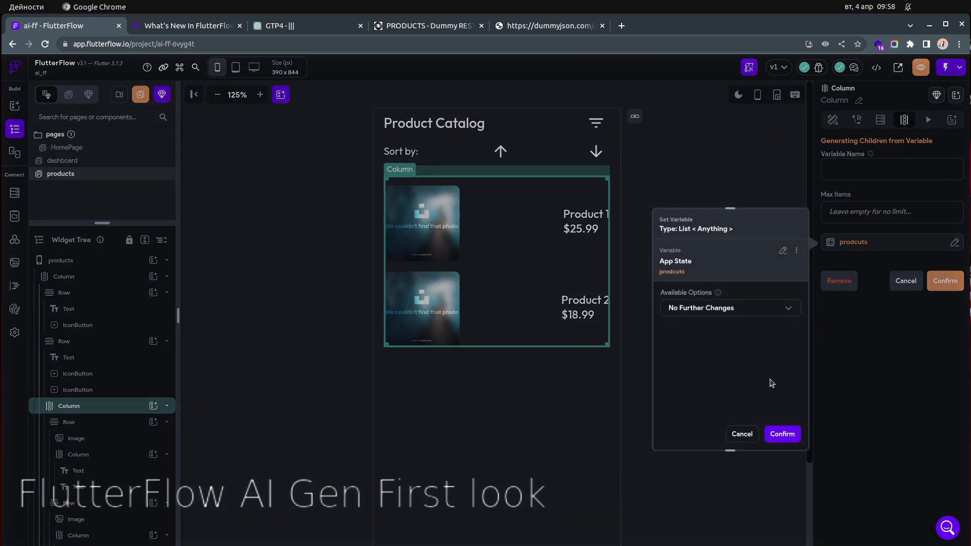
left_click(736, 304)
left_click(769, 386)
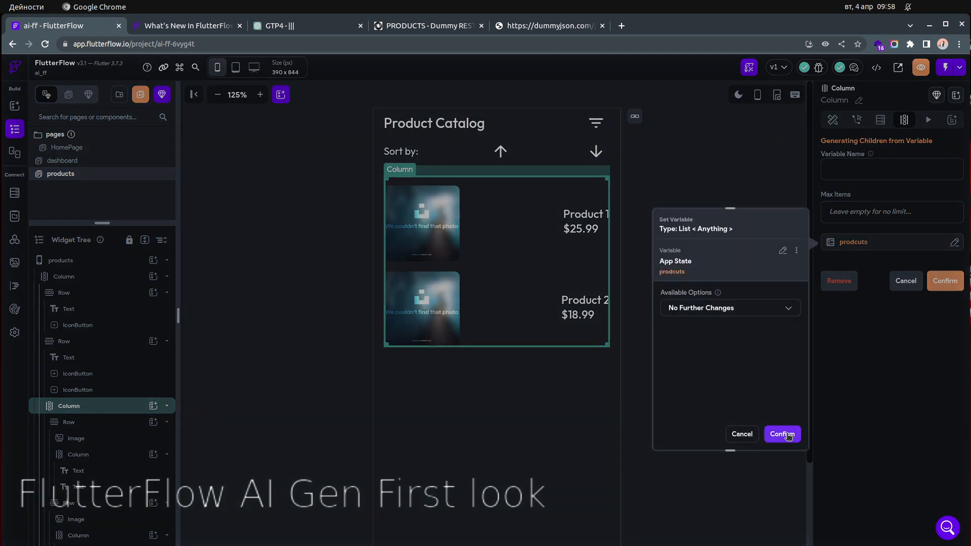
left_click(782, 434)
Name the Column's dynamic children variable product and confirm generating the children from the list.
left_click(880, 172)
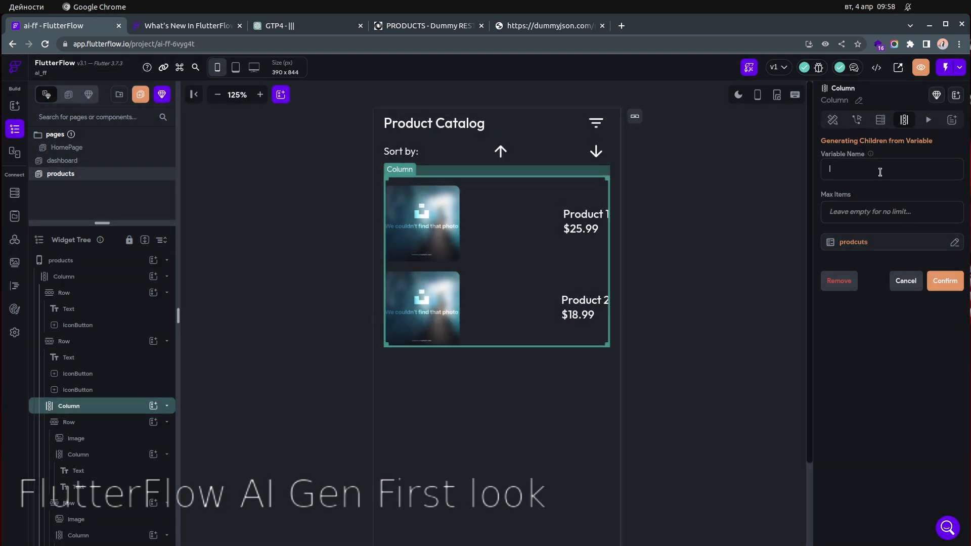
type("prodcut")
key("ctrl+a")
type("product")
left_click(950, 286)
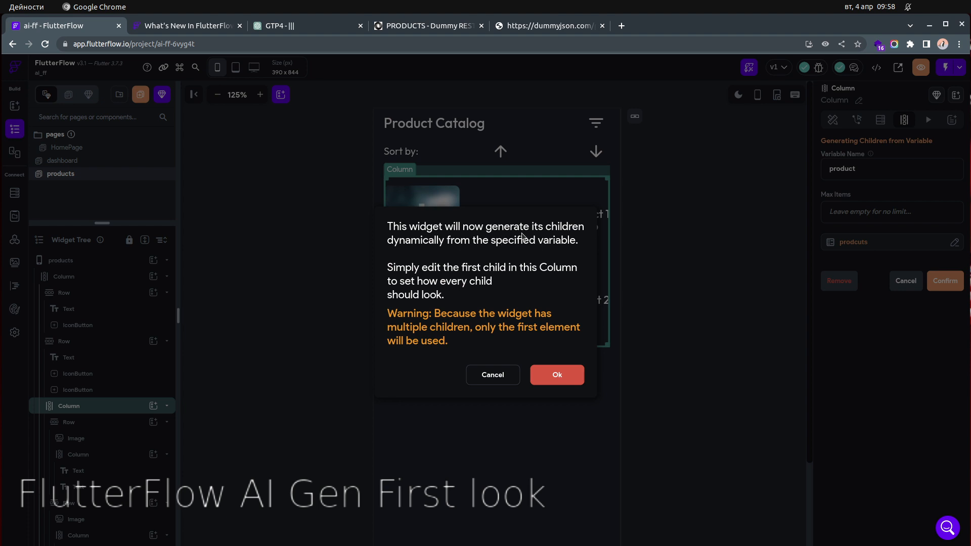
left_click(573, 379)
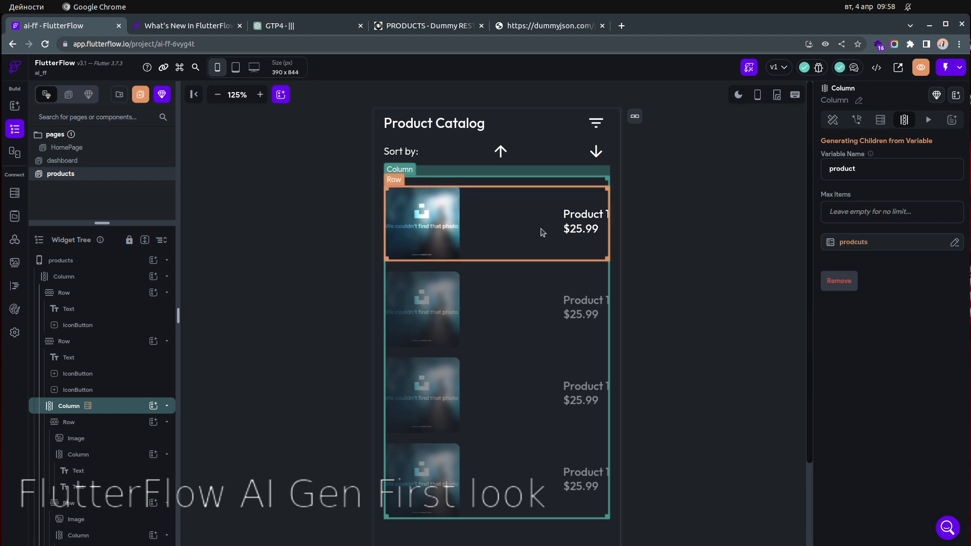
Bind the Product 1 name text to the product Item variable with the JSON Path $.title, checking the key in the dummyjson.com response.
left_click(587, 219)
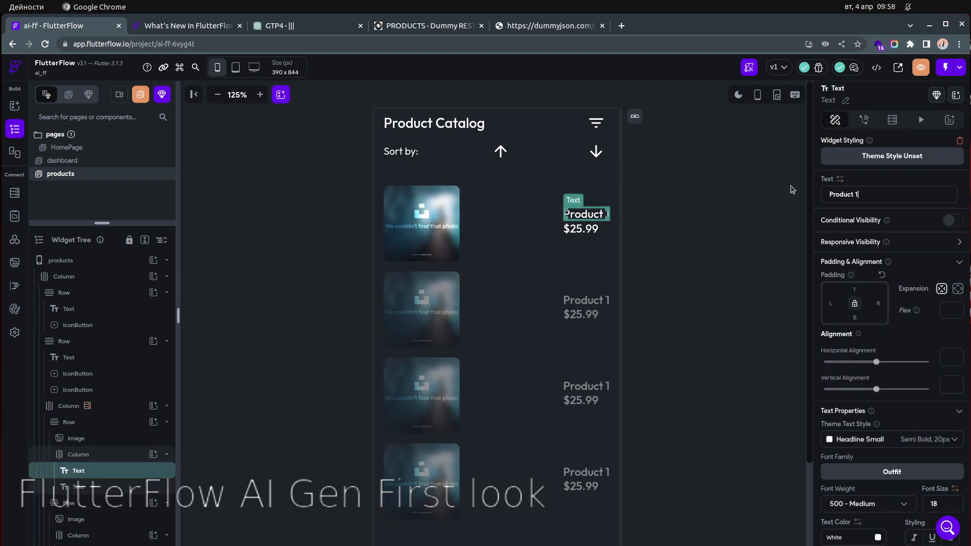
left_click(840, 180)
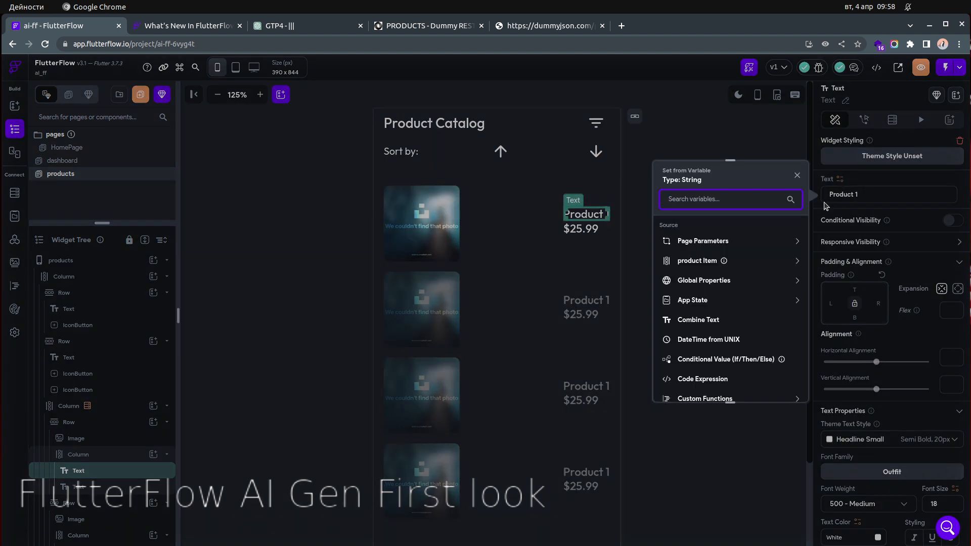
left_click(704, 261)
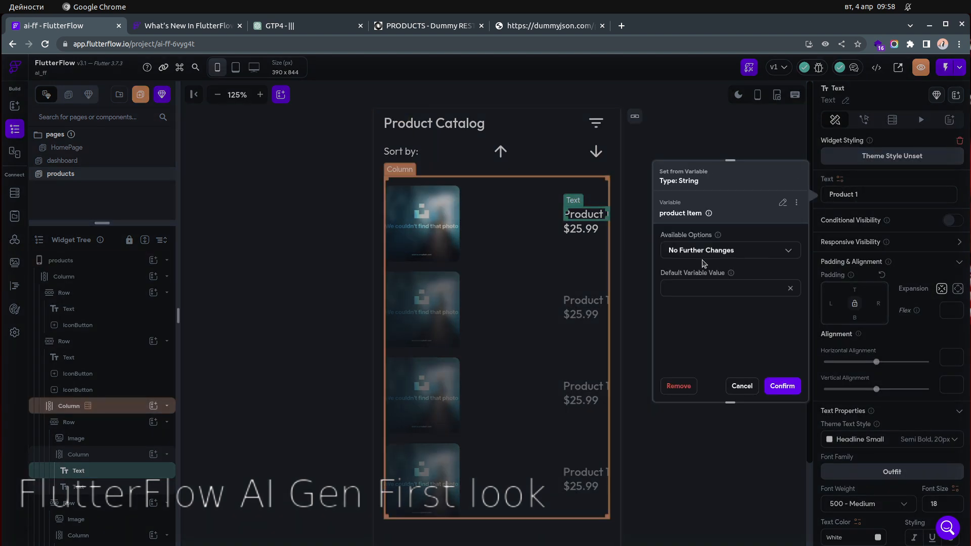
left_click(709, 251)
left_click(704, 230)
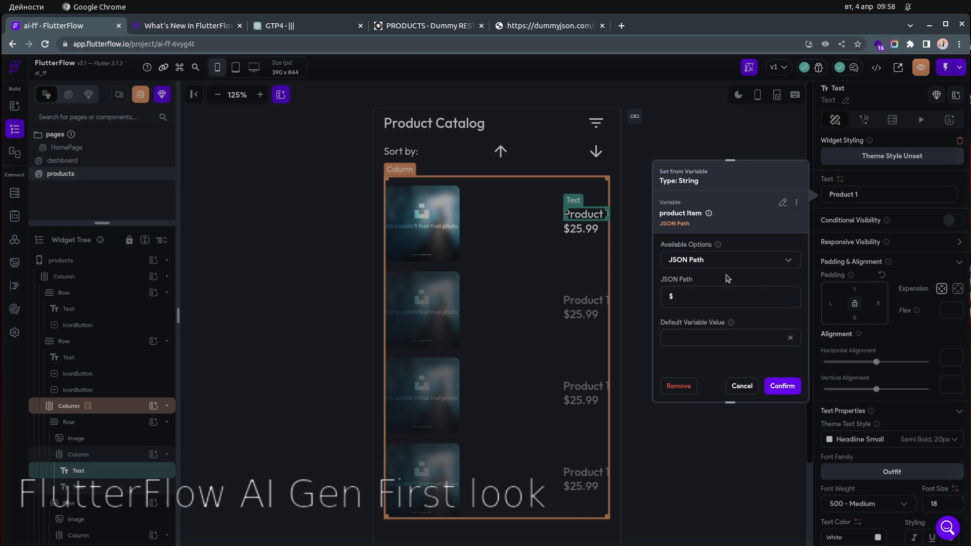
left_click(533, 27)
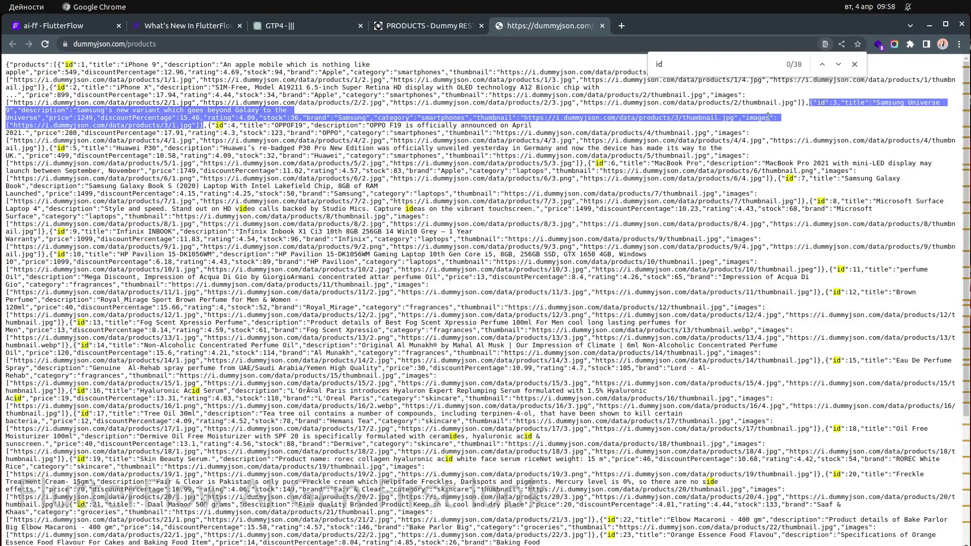
double_click(854, 102)
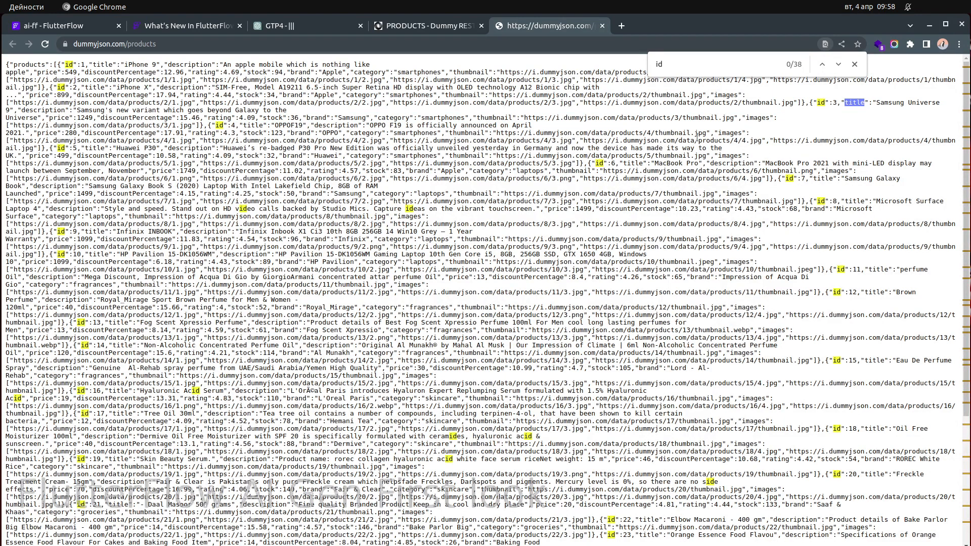
left_click(65, 25)
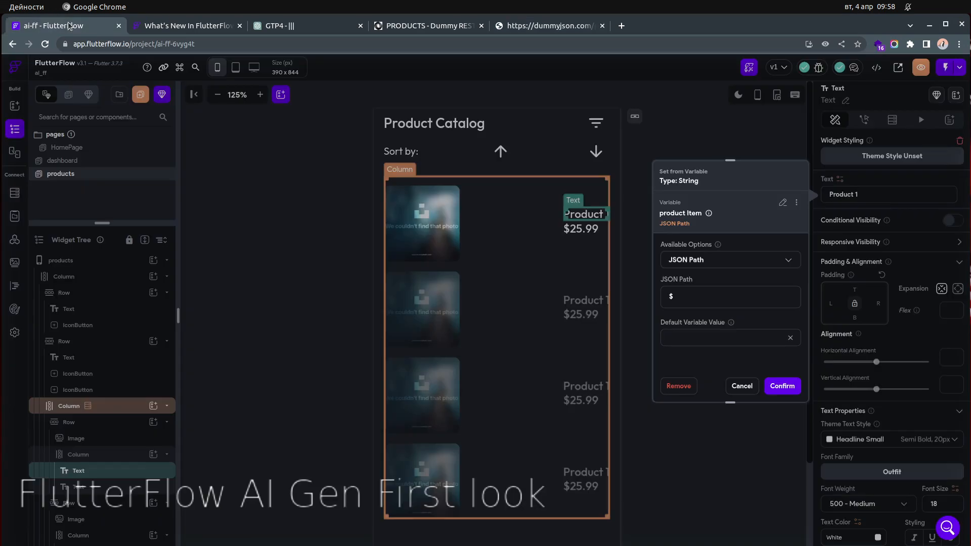
left_click(687, 296)
type(".")
type("title")
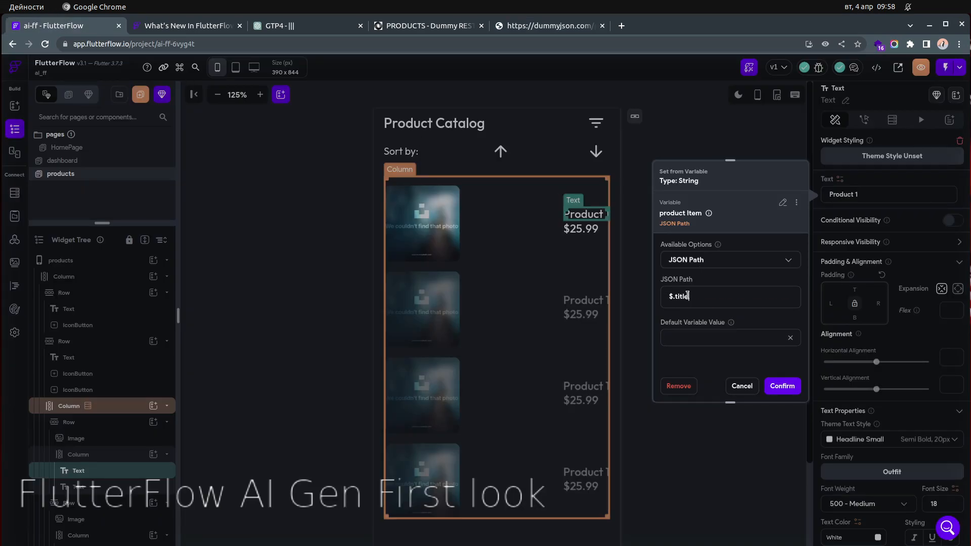
left_click(791, 386)
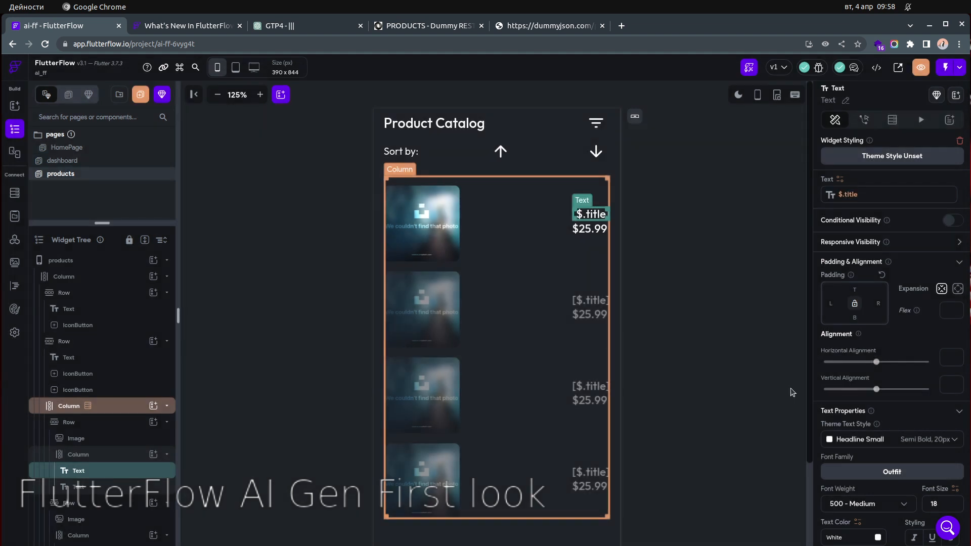
Bind the first product's price text to the product Item variable with the JSON Path $.price, checking the key in the dummyjson.com response.
left_click(597, 230)
left_click(579, 26)
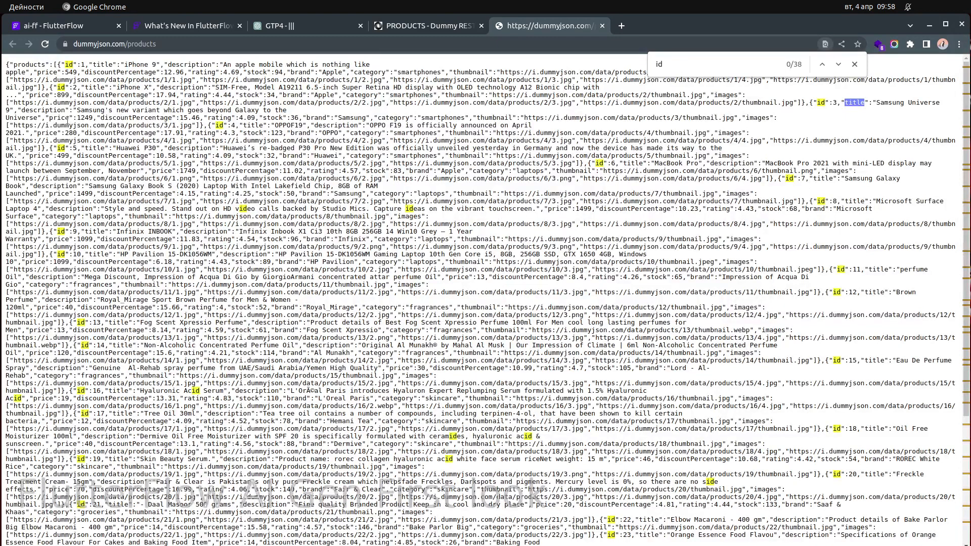
left_click(104, 28)
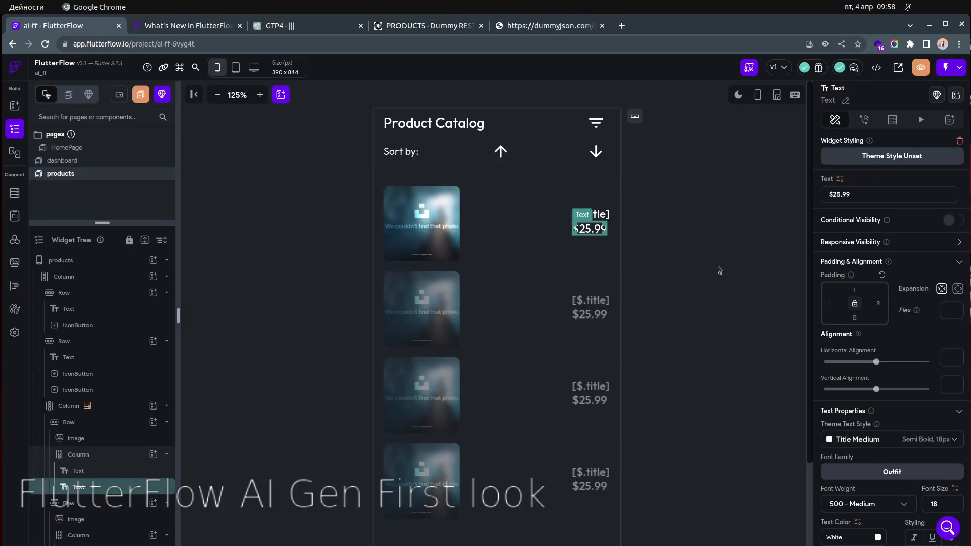
left_click(841, 180)
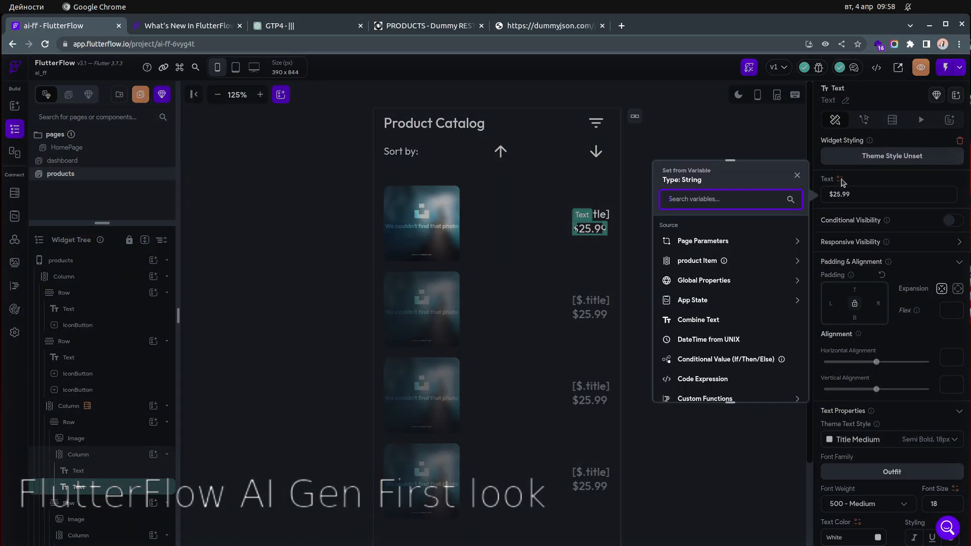
left_click(697, 260)
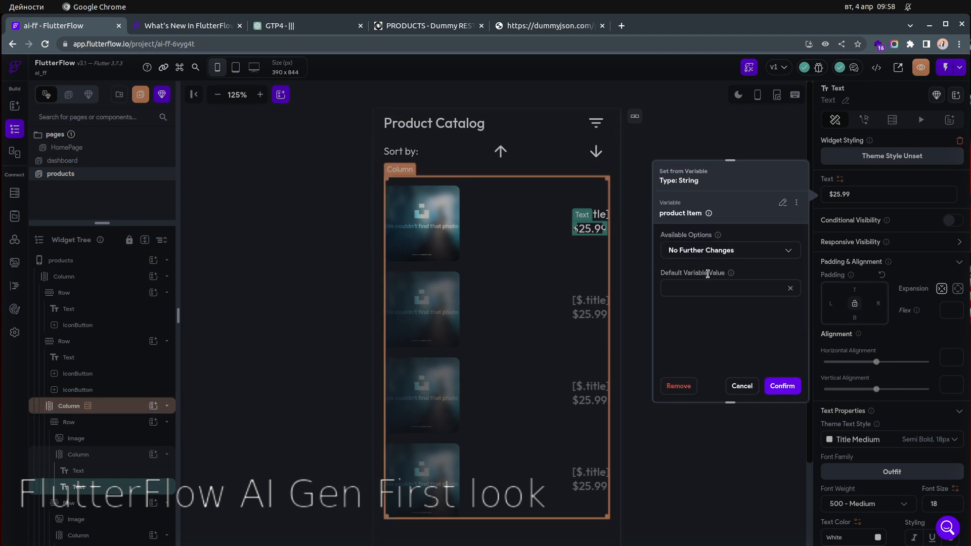
left_click(712, 251)
left_click(711, 225)
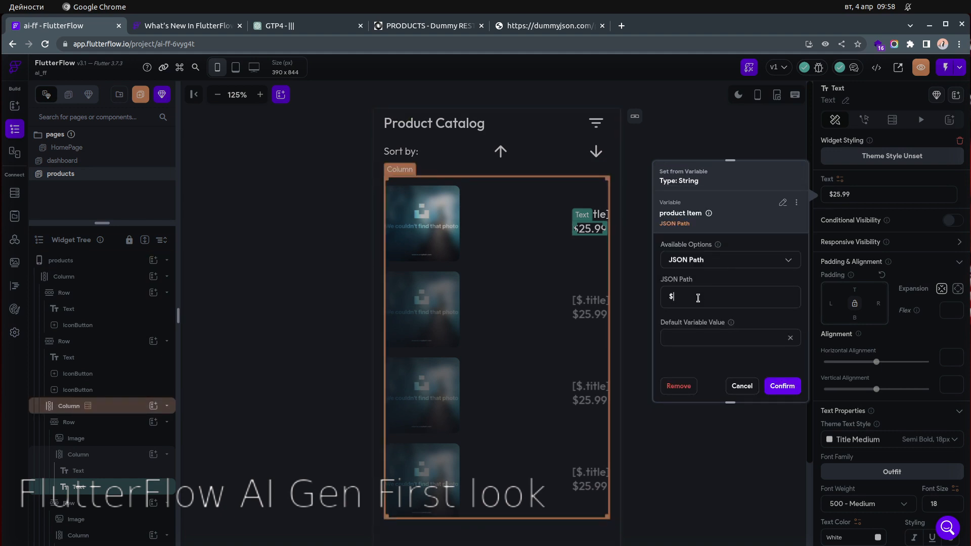
type(".price")
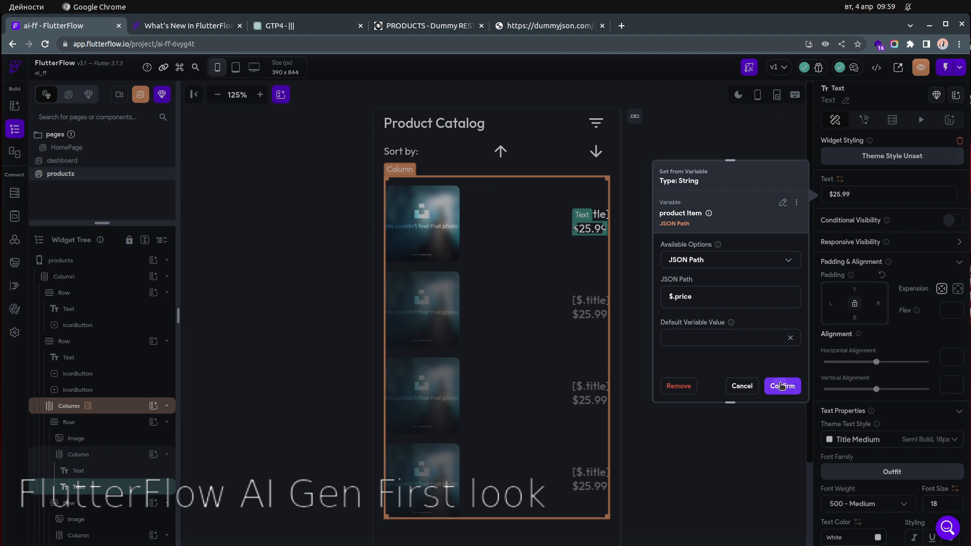
left_click(781, 386)
left_click(740, 276)
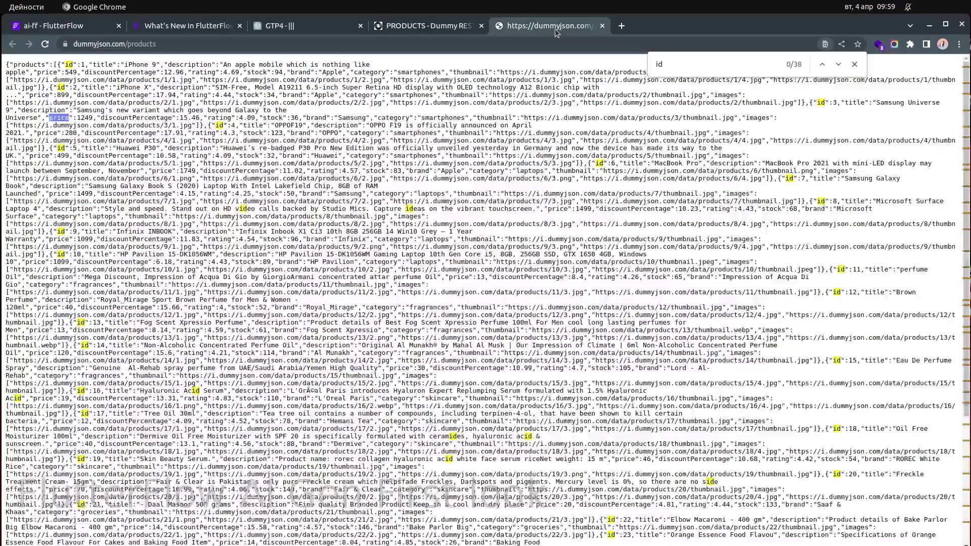
Examine the second product's image URLs in the dummyjson.com response, try opening them in a new tab, and review the bound product rows.
left_click(555, 28)
left_click(394, 104)
left_click_drag(394, 104, 790, 101)
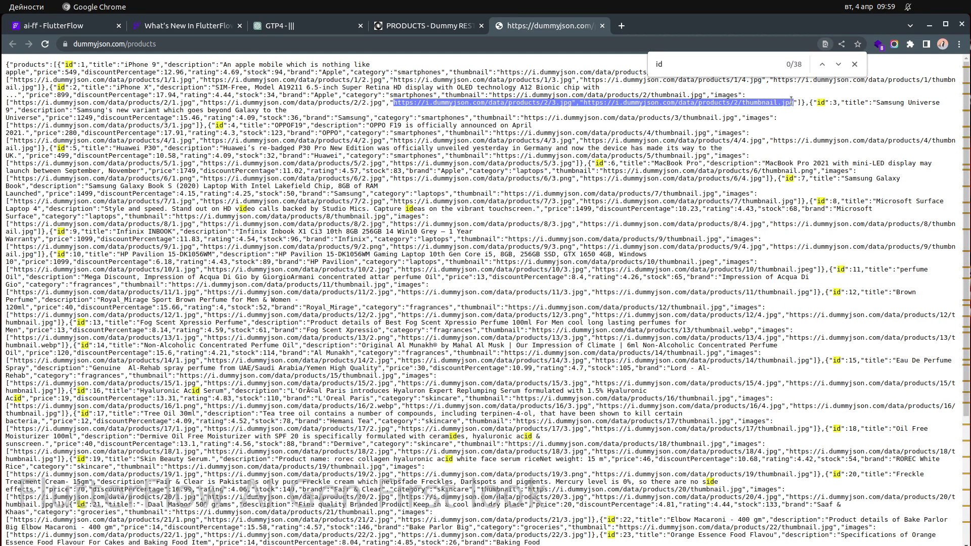
right_click(778, 101)
left_click(801, 135)
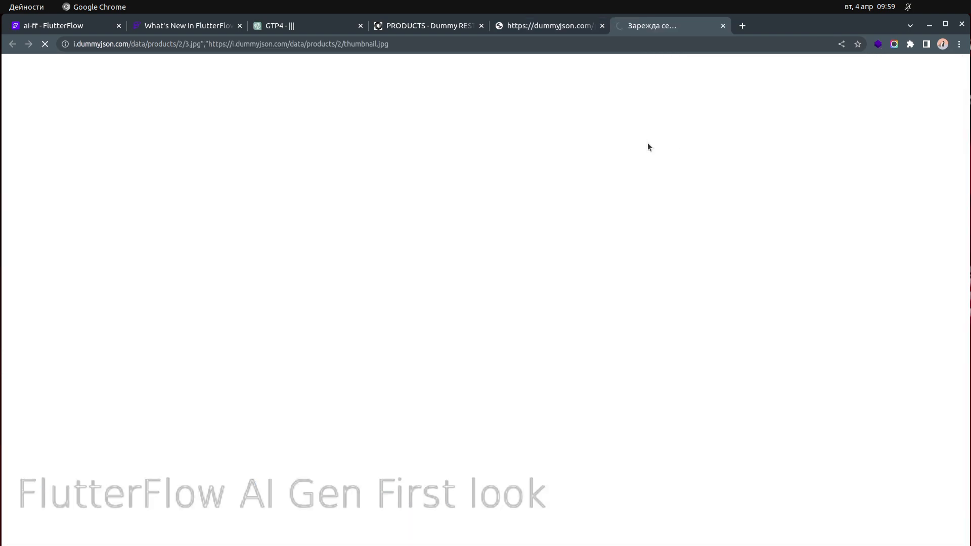
key("ctrl+w")
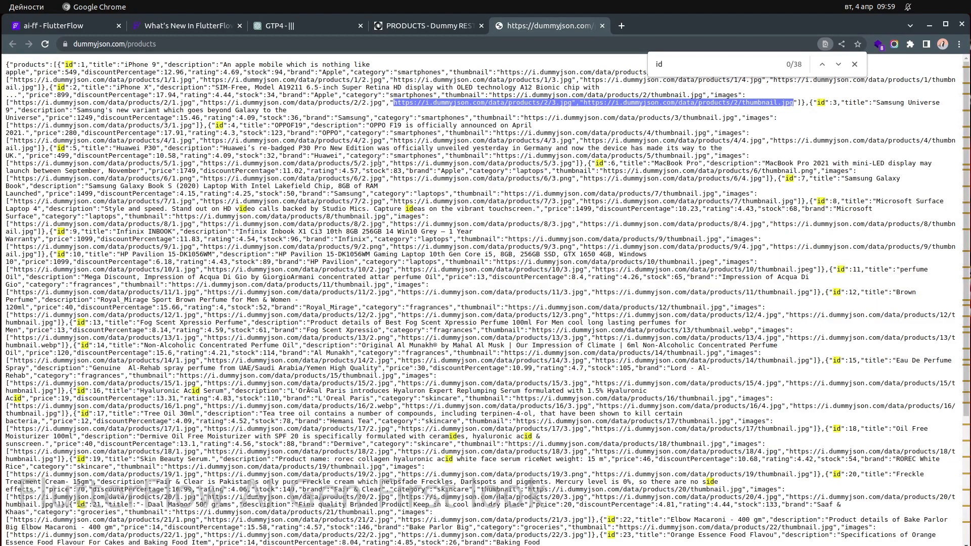
left_click(80, 26)
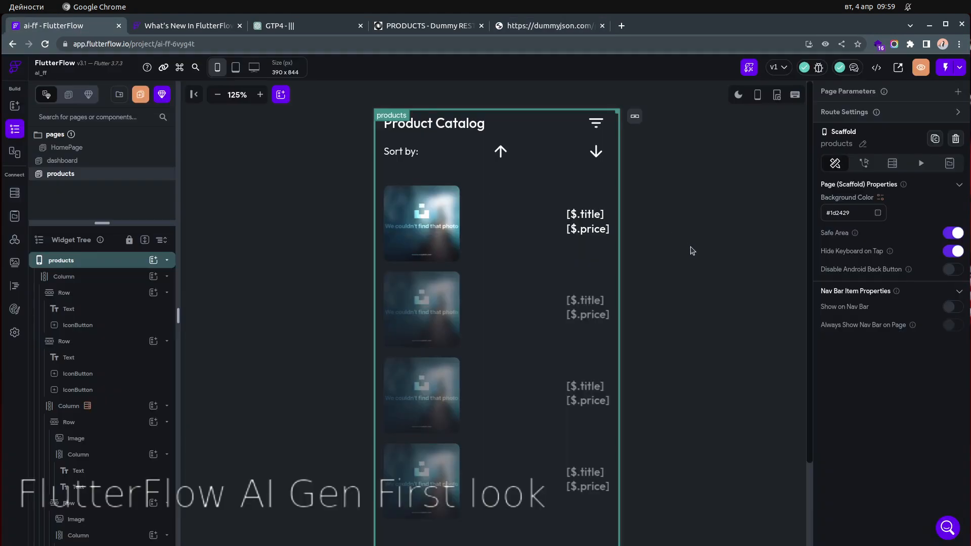
scroll(707, 253, "down", 3)
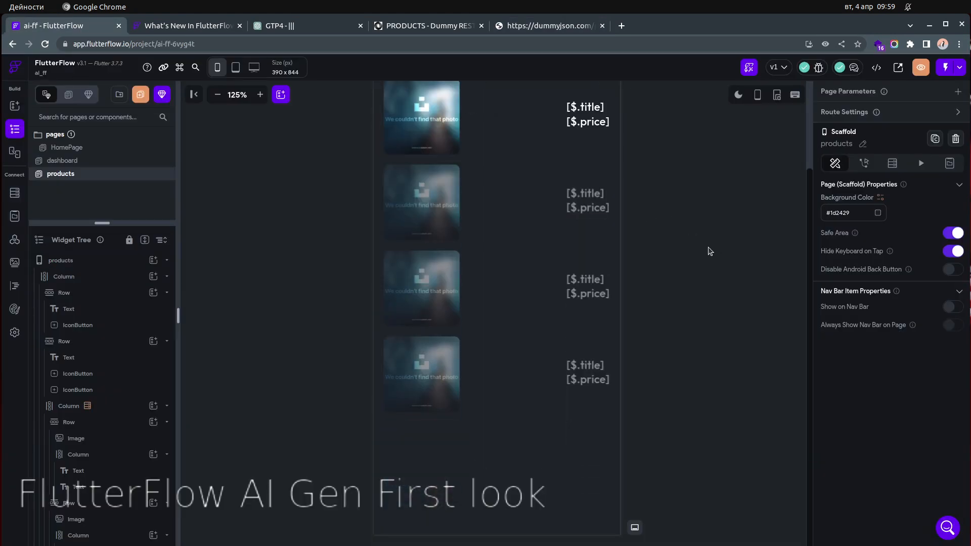
scroll(709, 251, "up", 2)
scroll(710, 250, "up", 1)
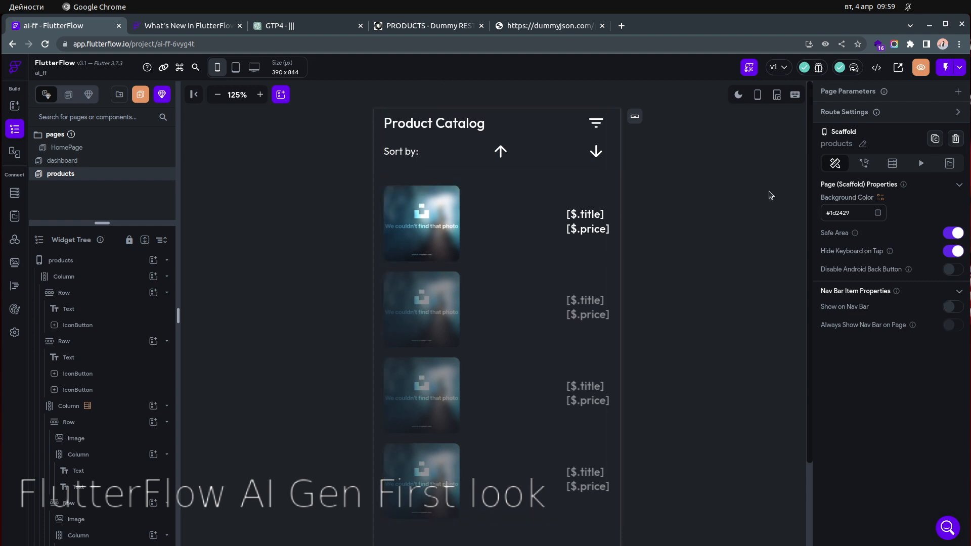
Try twice to generate an AI Gen page from "Social Media Feed: Contains posts, comments, likes, shares, and other interactive elements related to user-generated content.".
left_click(749, 68)
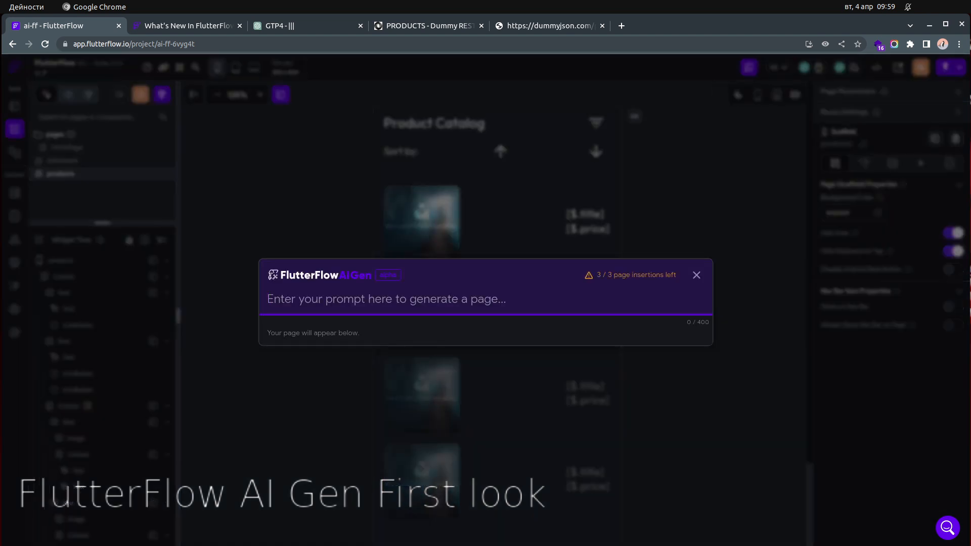
type("Social Media Feed: Contains posts, comments, likes, shares, and other interactive elements related to user-generated content.")
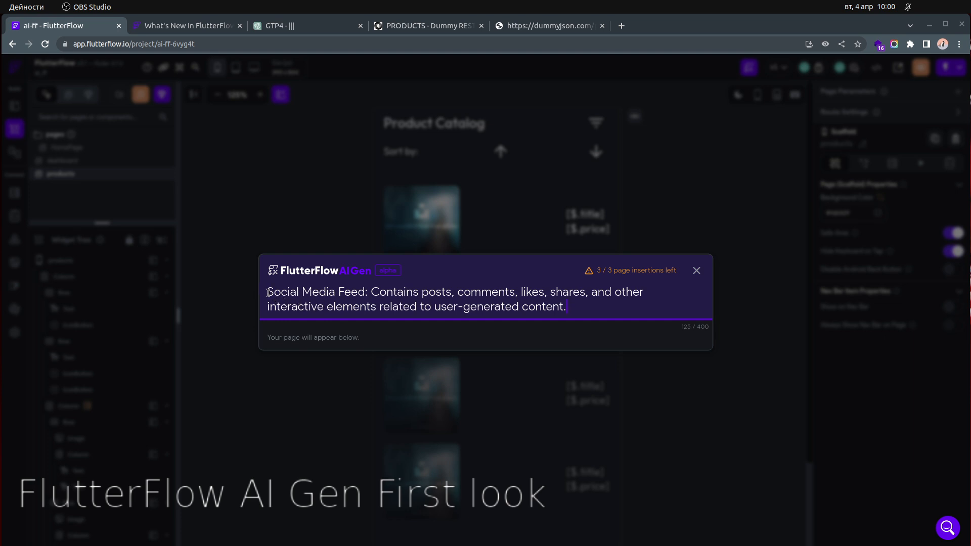
left_click_drag(268, 293, 566, 305)
left_click(590, 310)
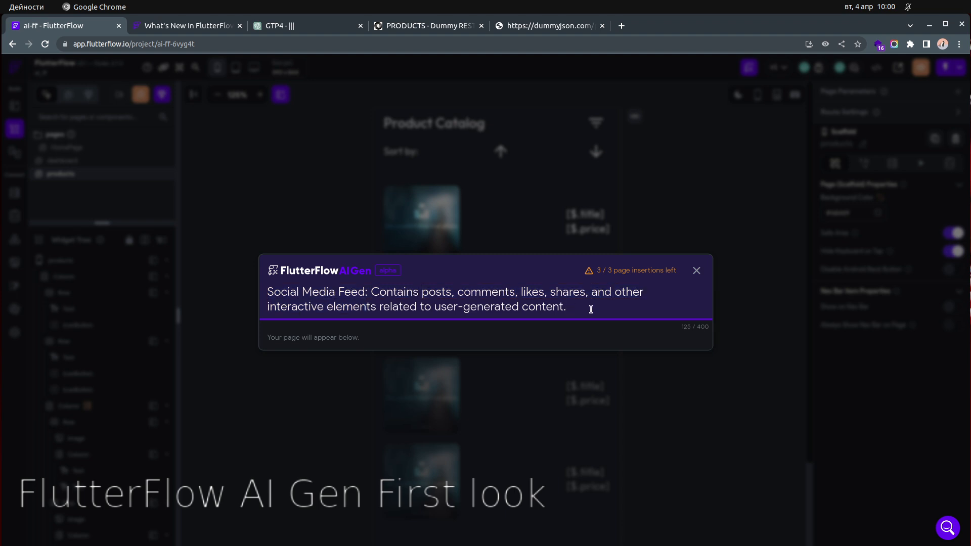
key("Return")
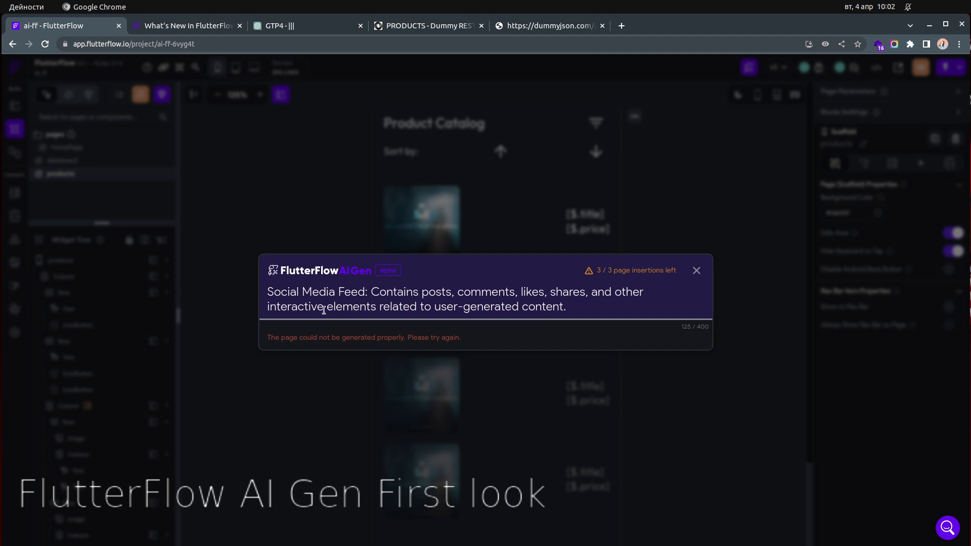
left_click(621, 307)
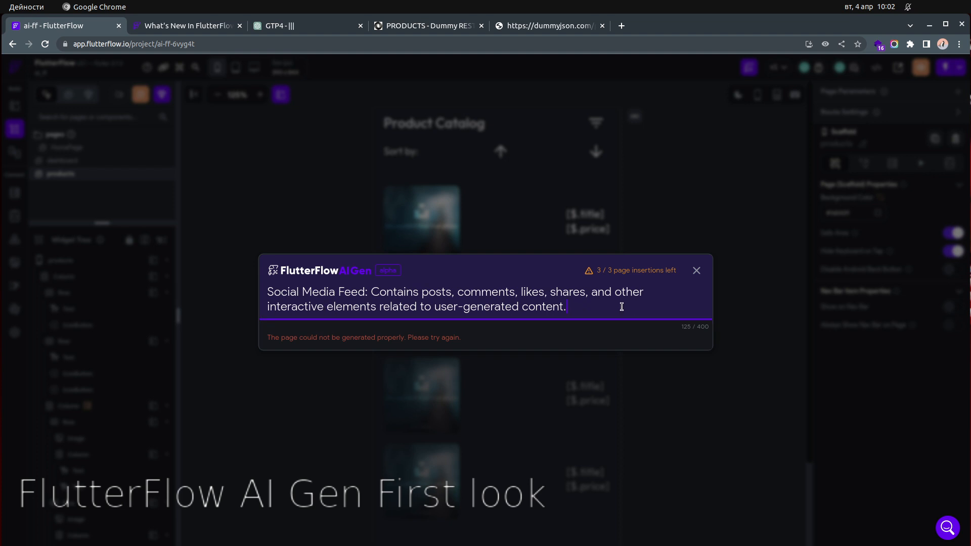
key("Return")
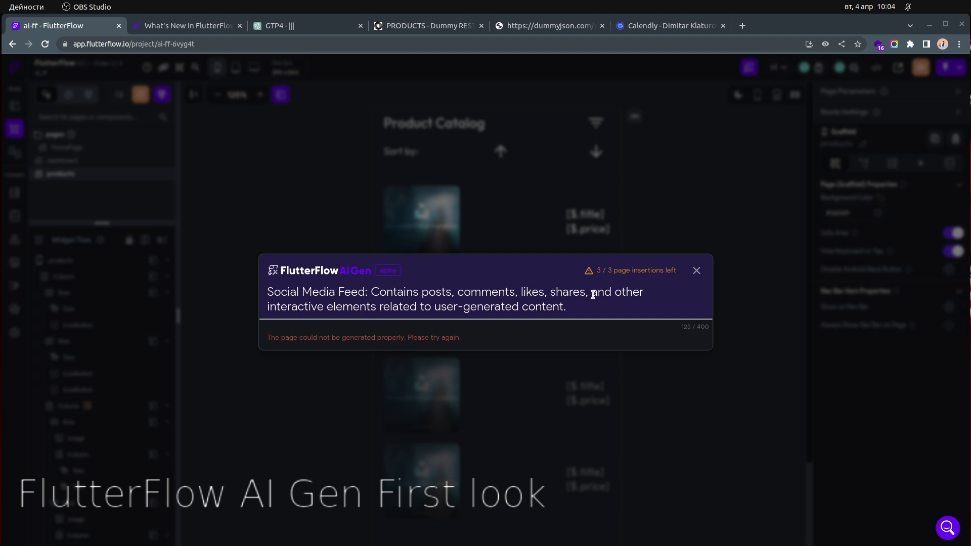
Shorten the prompt to "Social Media Feed: Contains posts, comments, likes, shares" and generate the page.
left_click(591, 294)
left_click(620, 313, "shift")
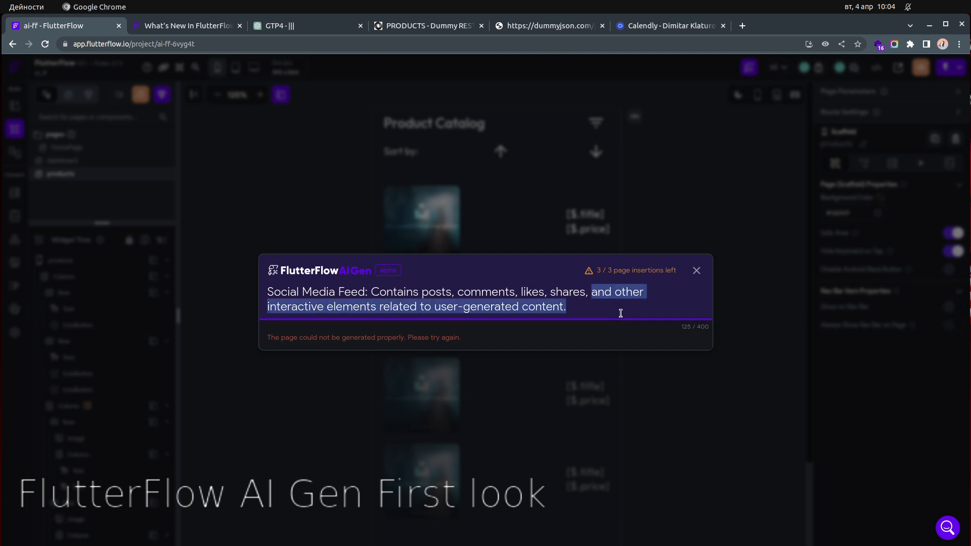
key("BackSpace")
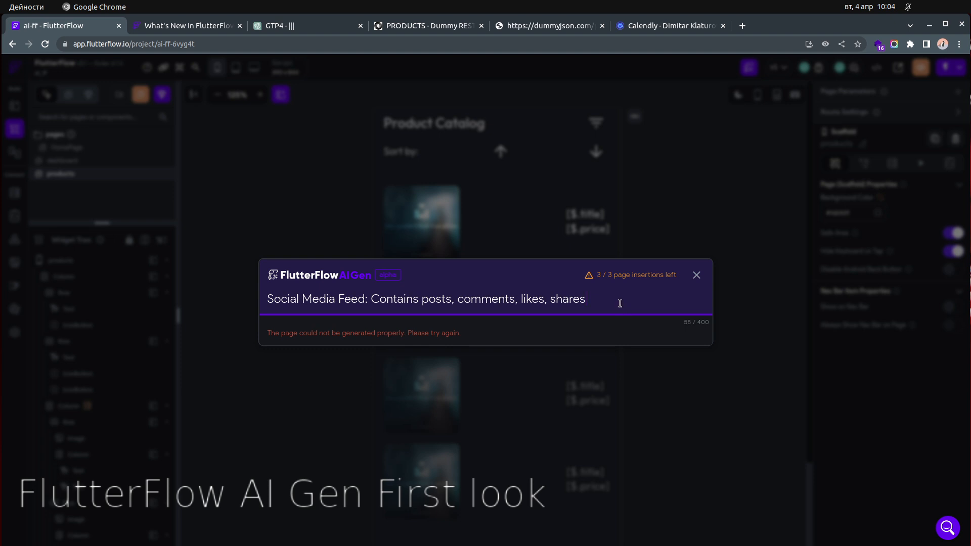
key("ctrl+a")
left_click(620, 303)
key("Return")
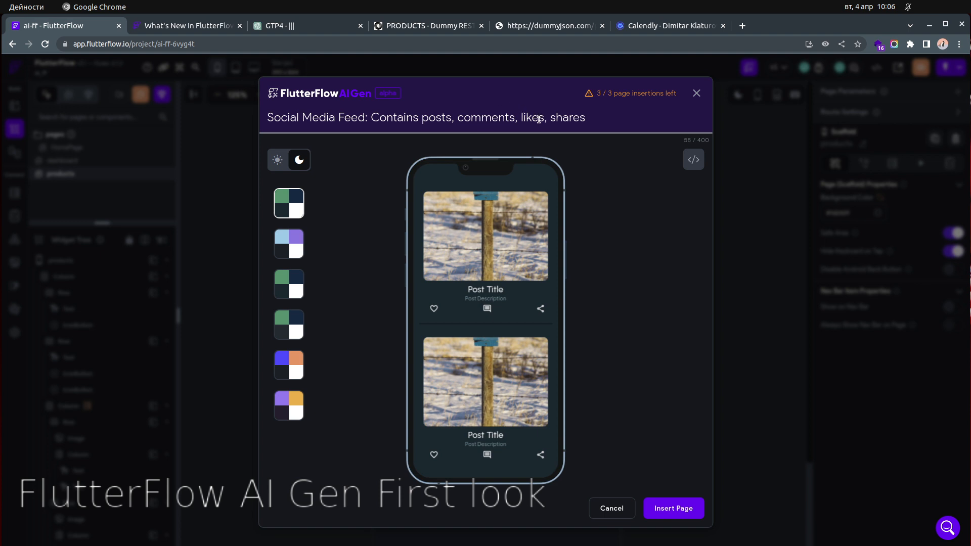
Compare the posts, comments, likes and shares requested in the prompt with the elements in the generated page preview.
left_click_drag(604, 117, 259, 122)
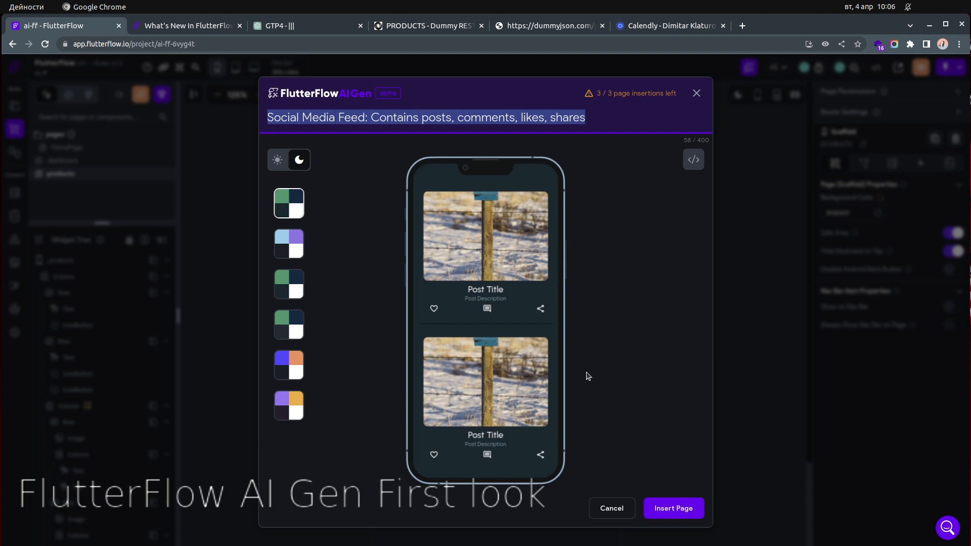
left_click(644, 255)
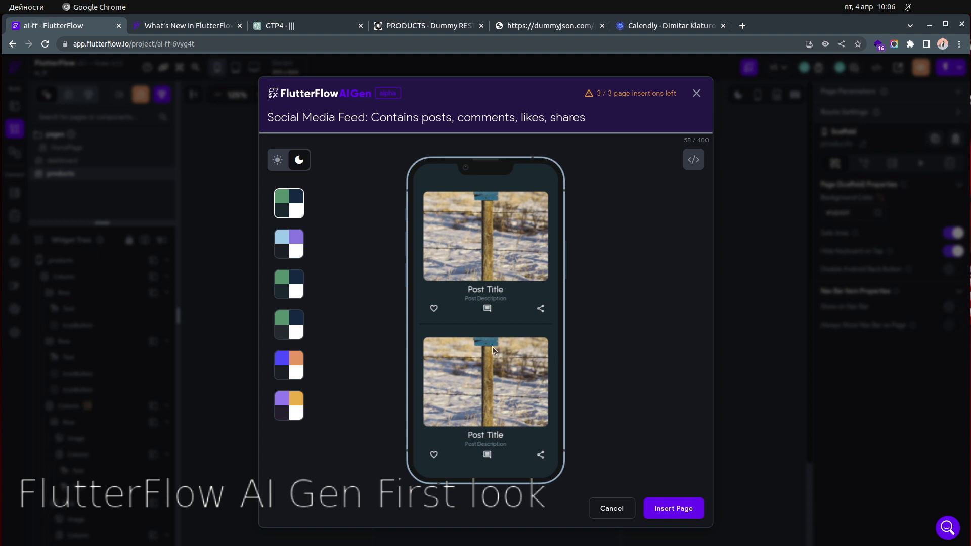
left_click_drag(599, 118, 264, 119)
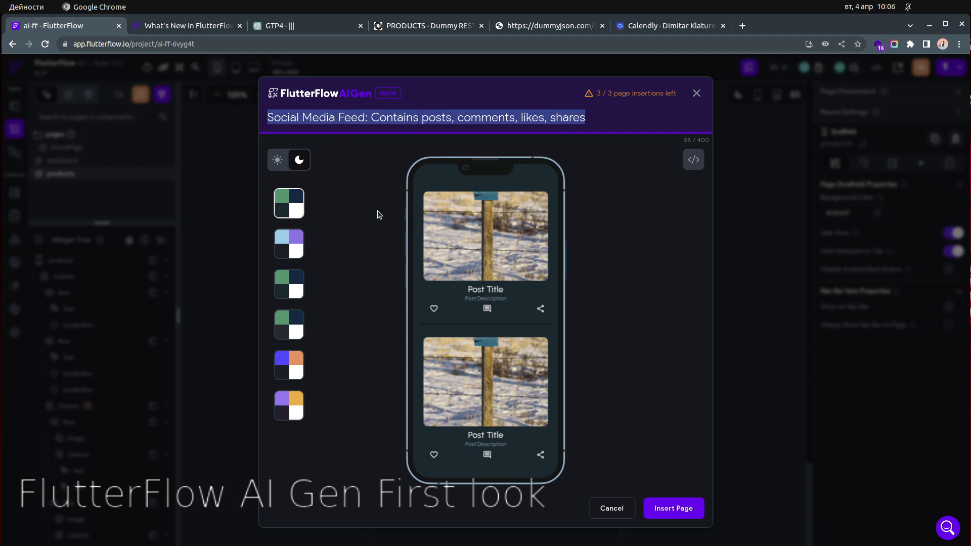
double_click(441, 116)
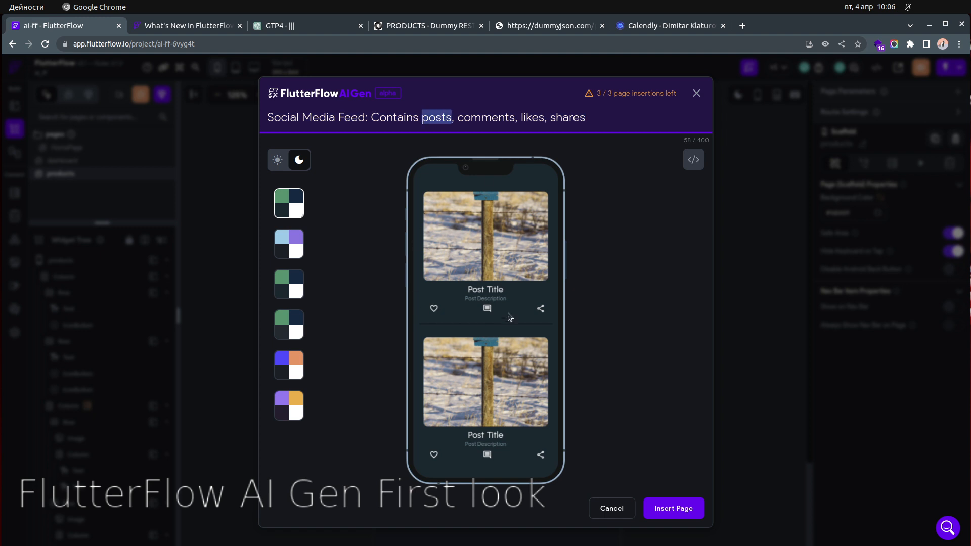
double_click(494, 118)
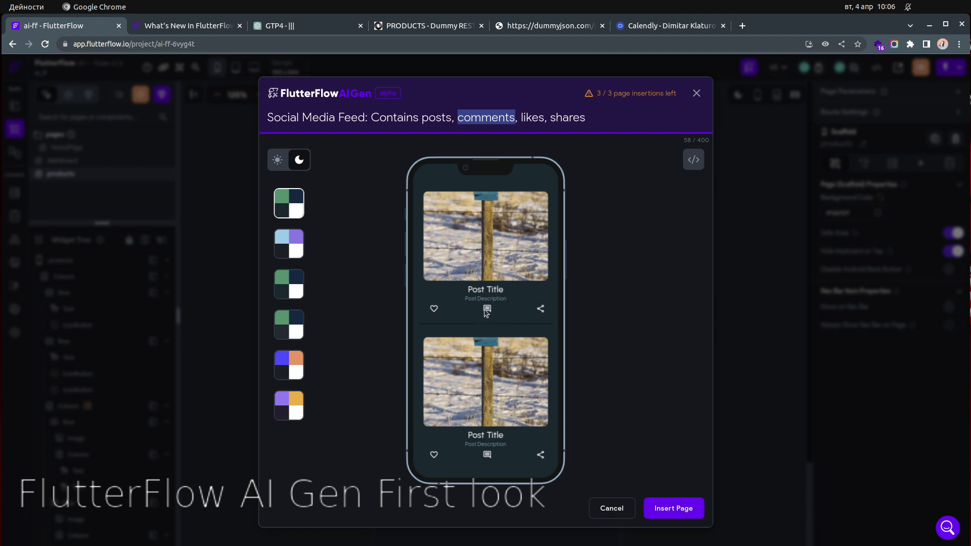
double_click(524, 118)
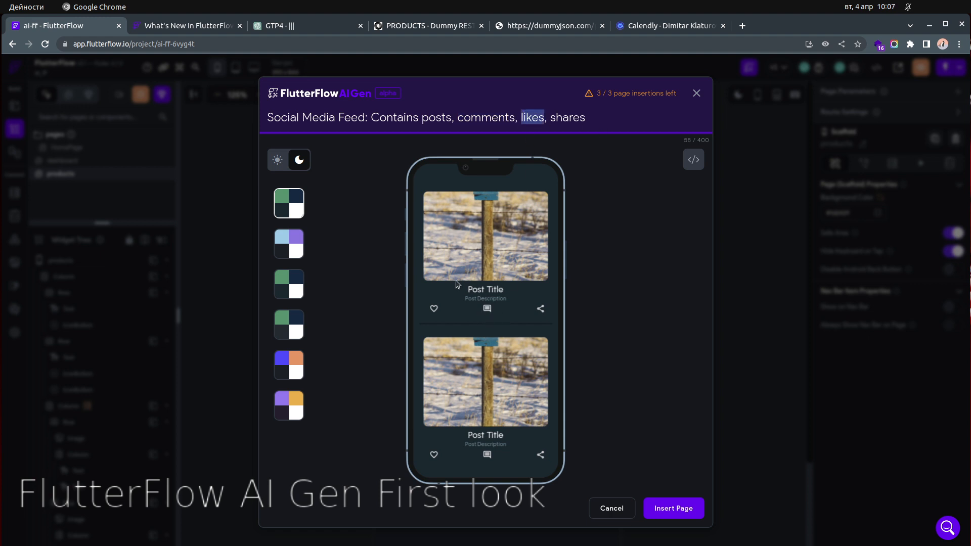
double_click(565, 117)
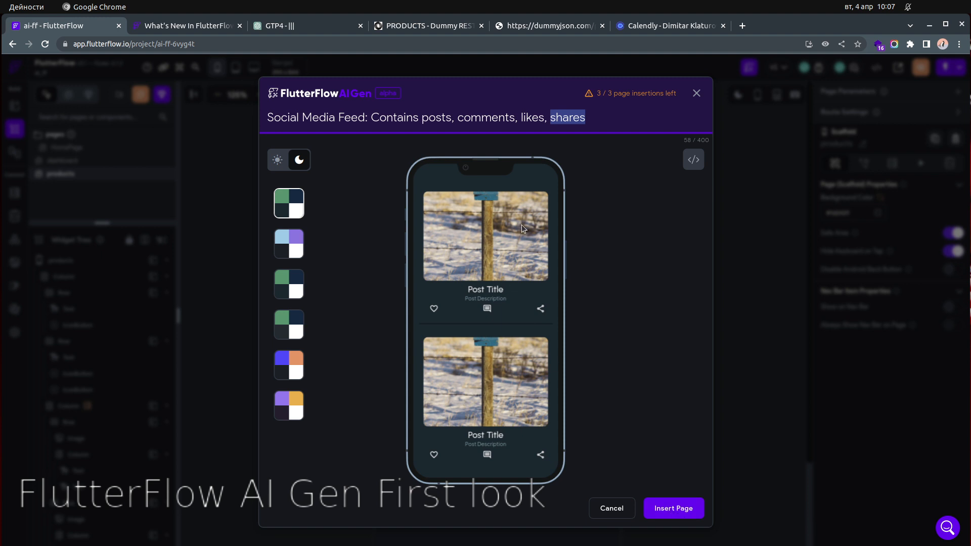
Insert the generated social media feed into the project as a page named social.
left_click(683, 513)
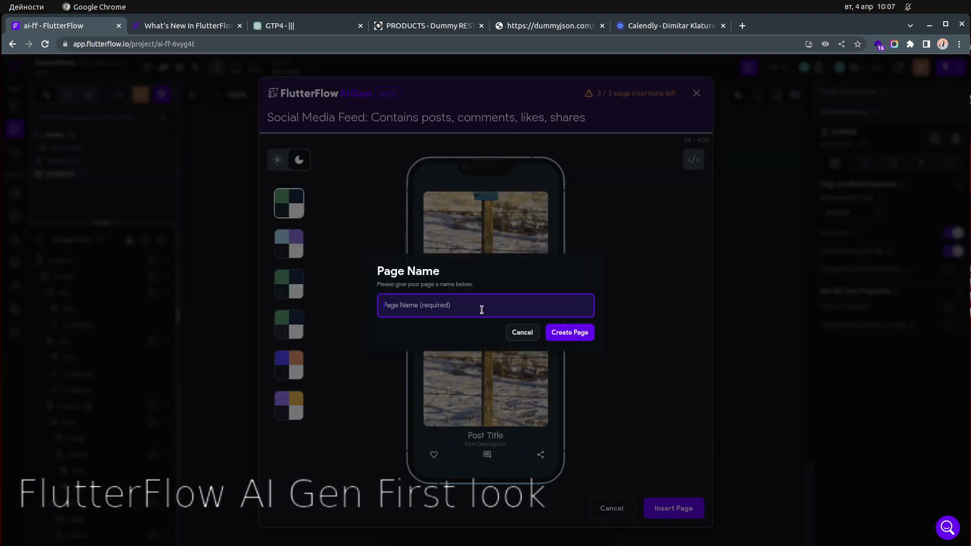
type("social")
left_click(570, 332)
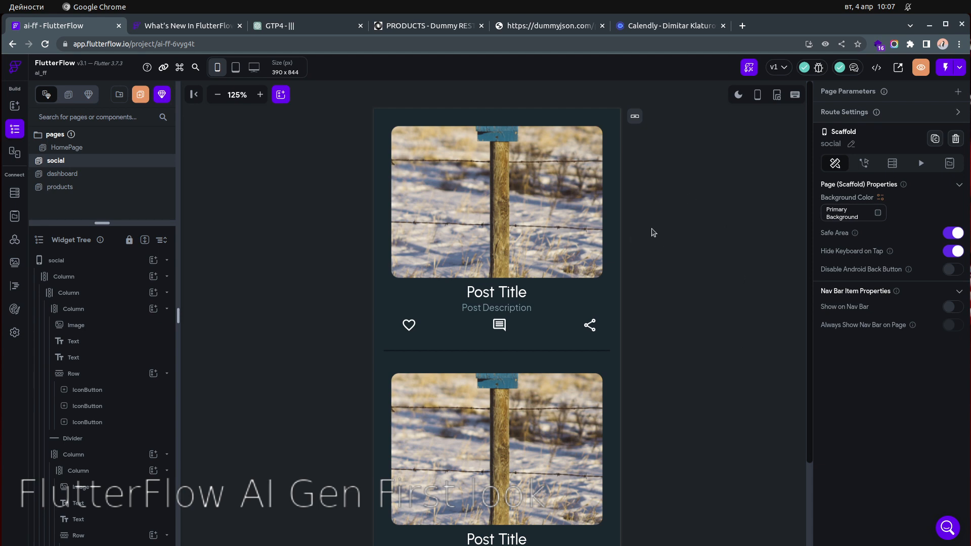
left_click(518, 235)
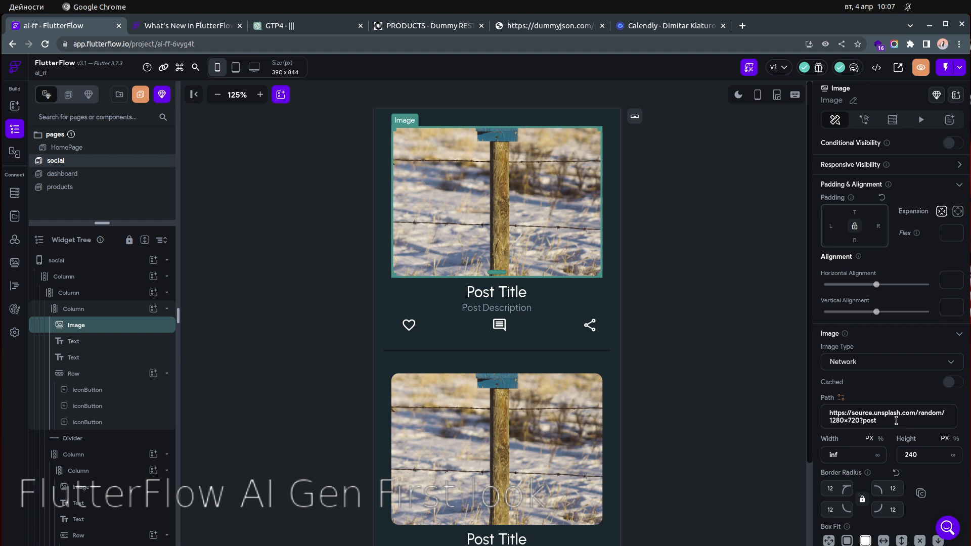
left_click_drag(894, 420, 820, 411)
key("ctrl+c")
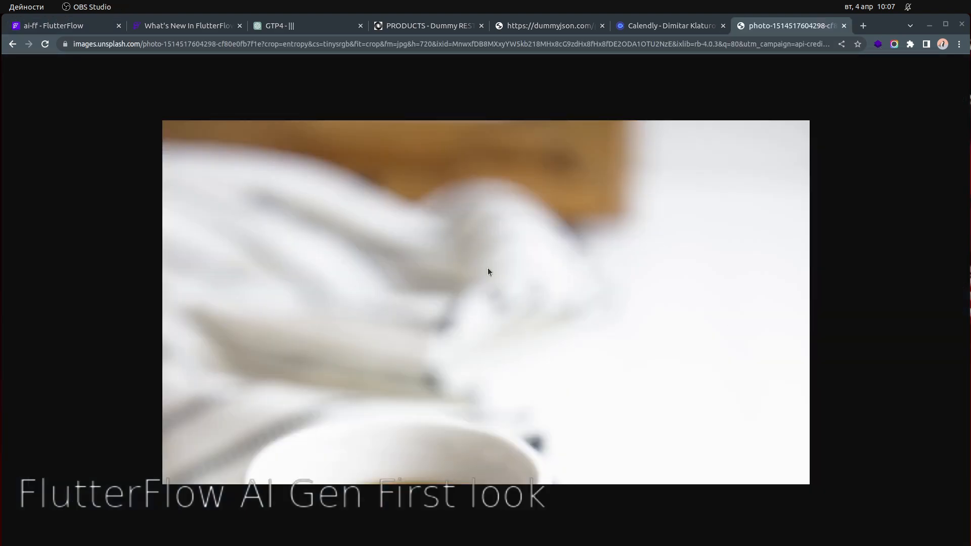
left_click(464, 45)
key("ctrl+v")
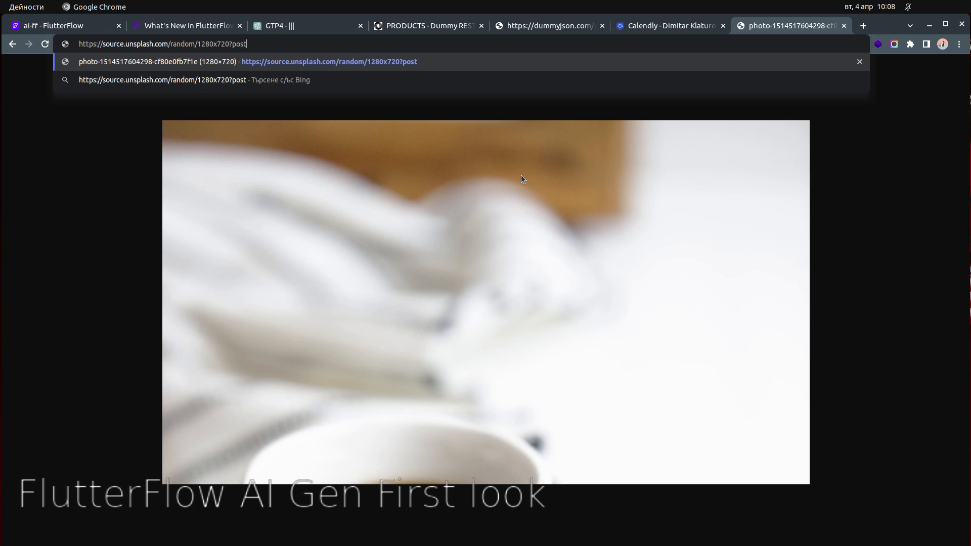
key("Return")
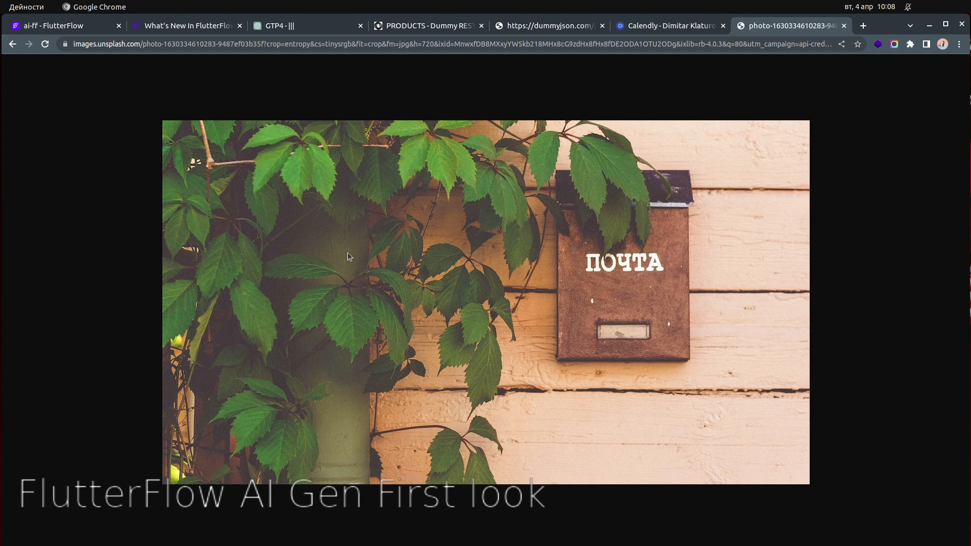
Switch back to the FlutterFlow project and review the first post image's path and the layout of the social page.
left_click(69, 28)
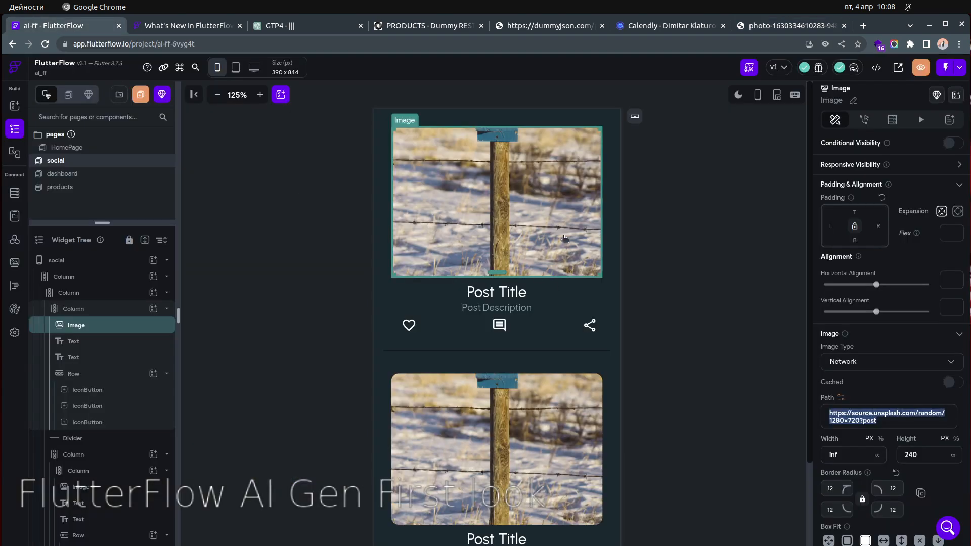
left_click(696, 233)
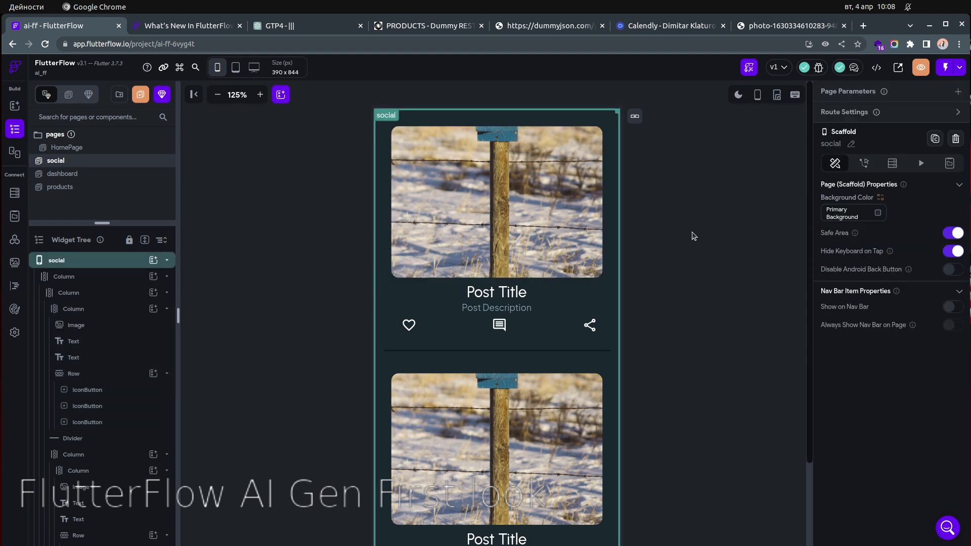
left_click(544, 217)
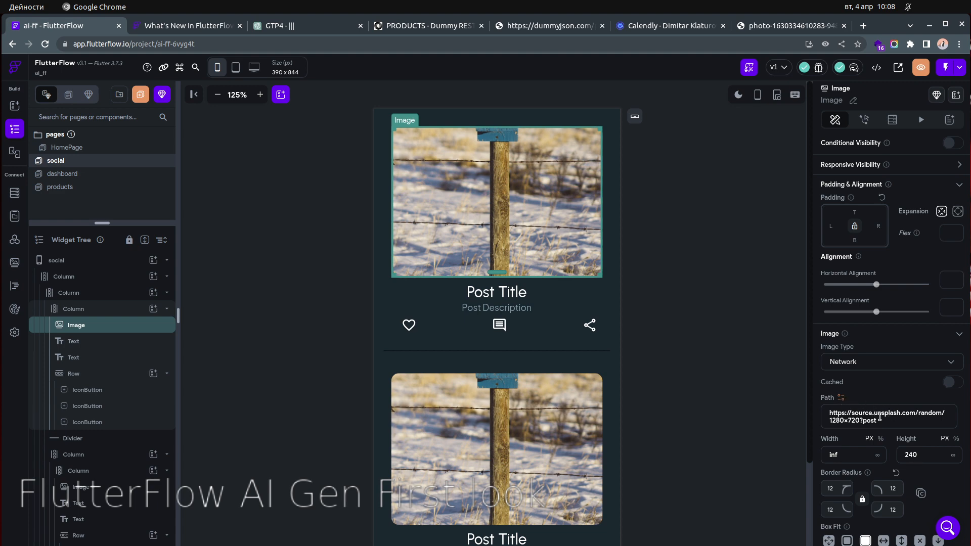
left_click(686, 297)
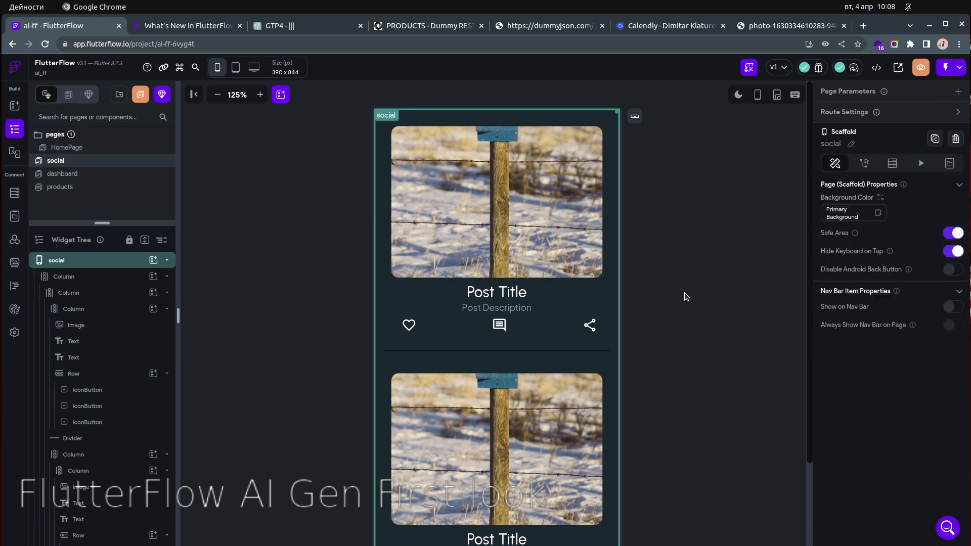
scroll(686, 296, "down", 4)
scroll(686, 297, "up", 4)
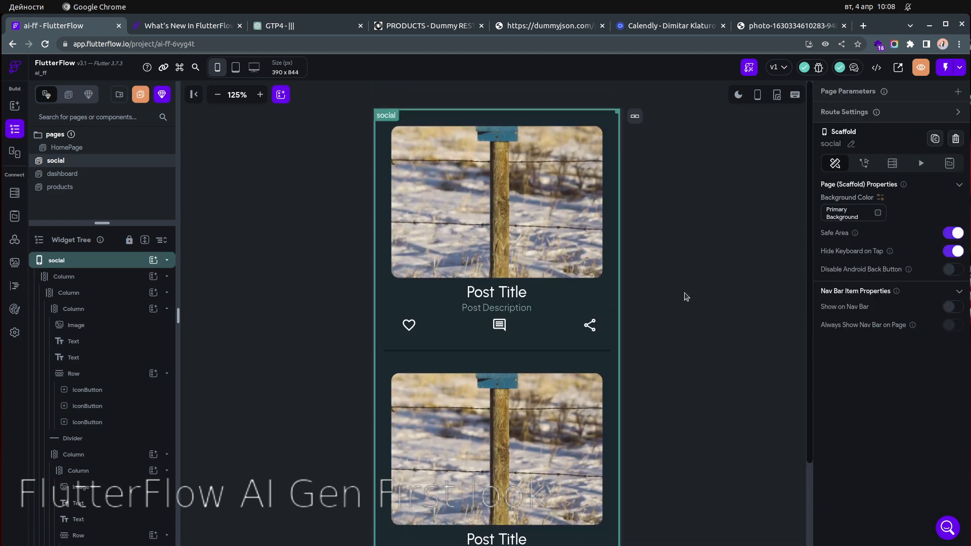
Generate dynamic children for the column holding the posts from the app state list prodcuts, with the variable name post.
left_click(95, 296)
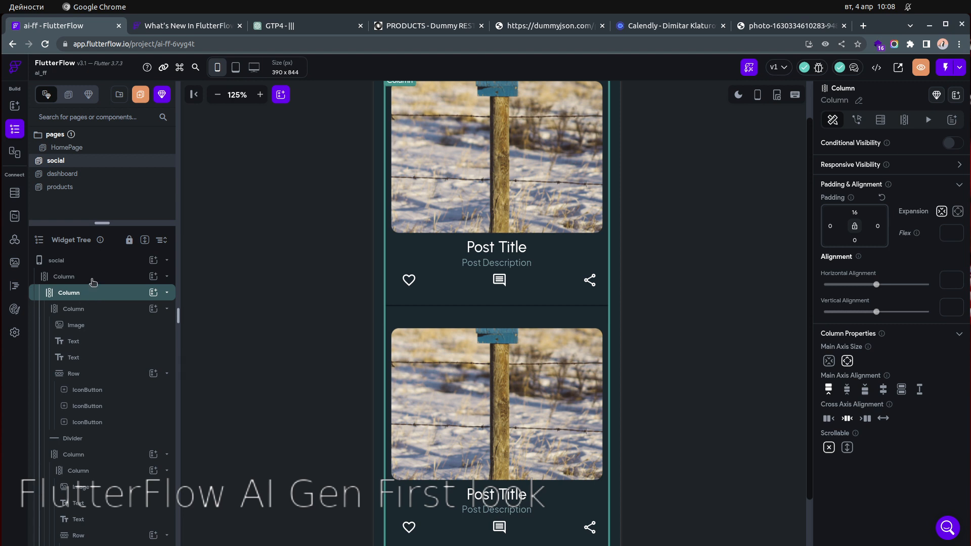
scroll(262, 324, "up", 2)
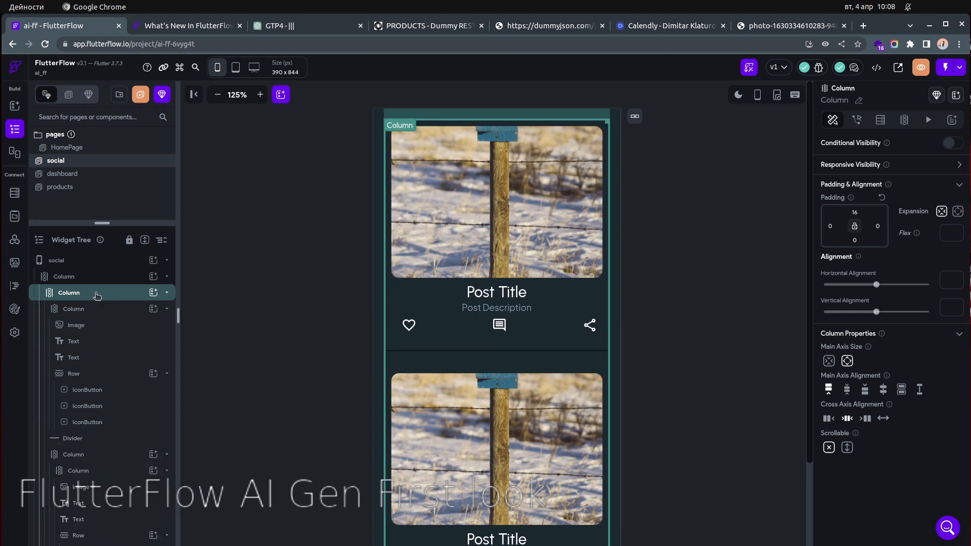
left_click(903, 121)
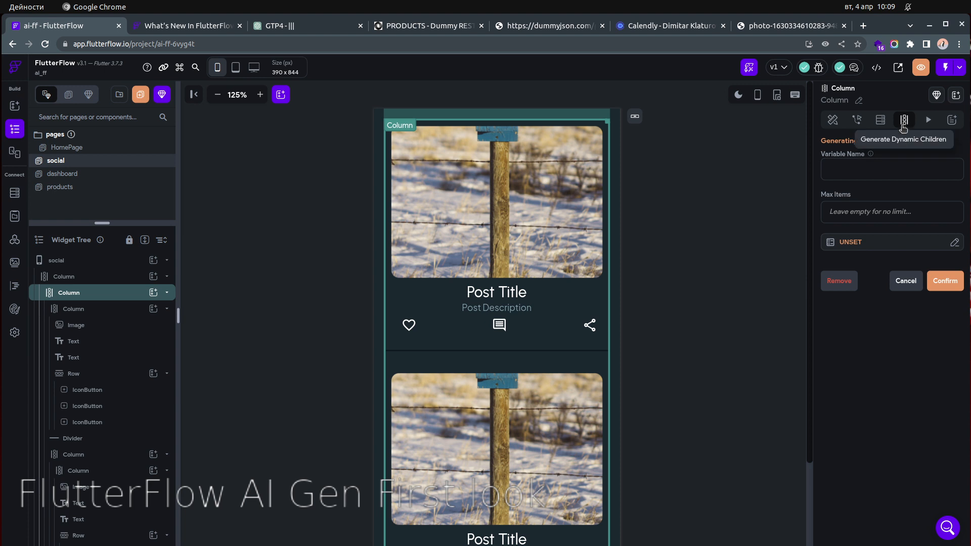
left_click(868, 243)
left_click(706, 332)
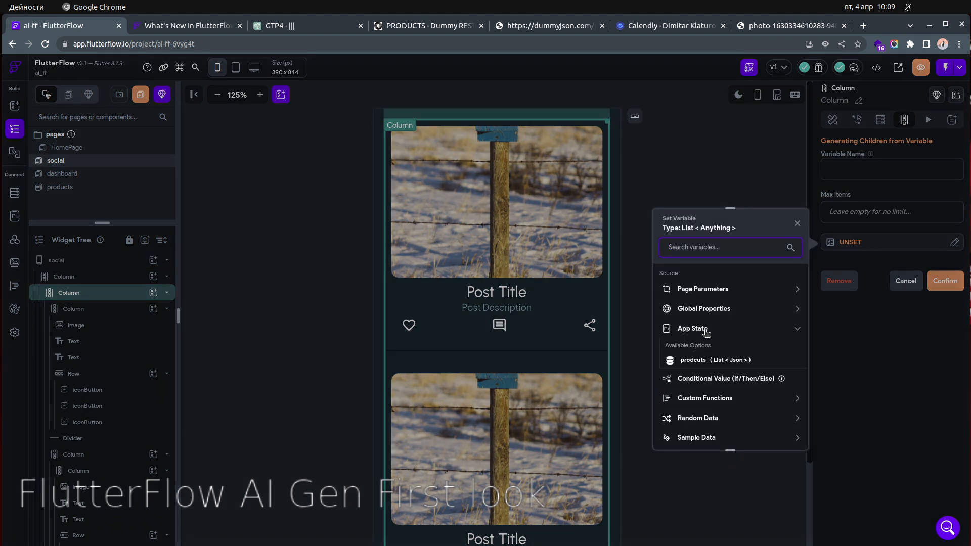
left_click(713, 362)
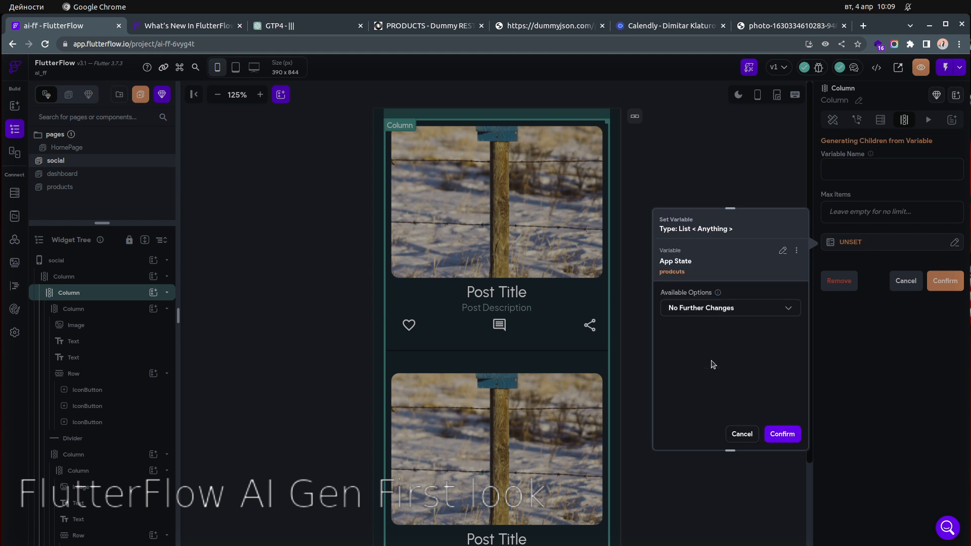
left_click(781, 434)
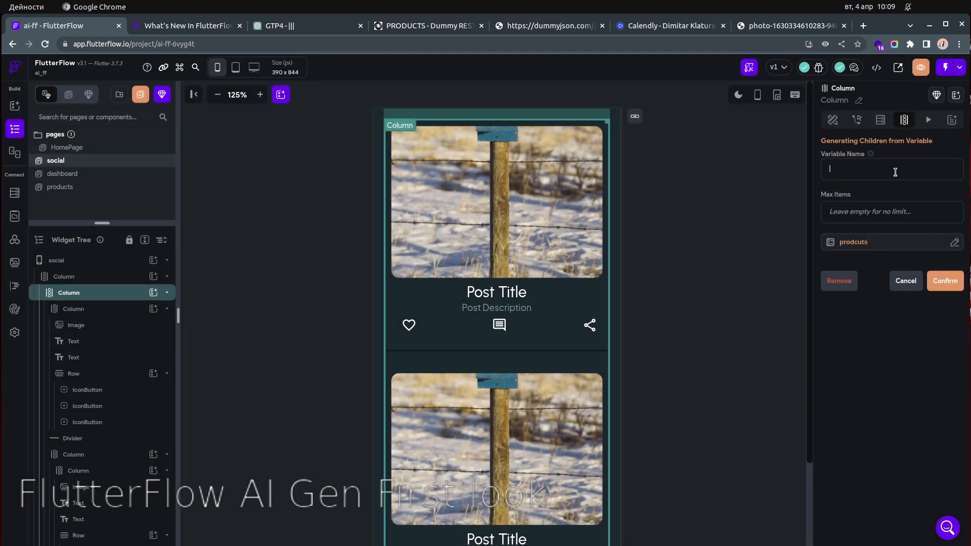
type("post")
left_click(950, 283)
left_click(577, 378)
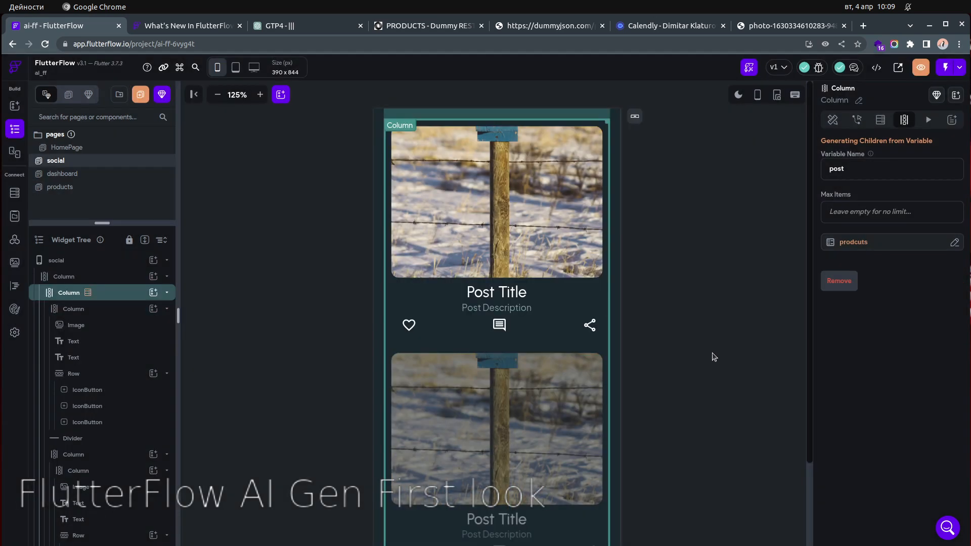
scroll(522, 263, "down", 3)
scroll(521, 262, "down", 5)
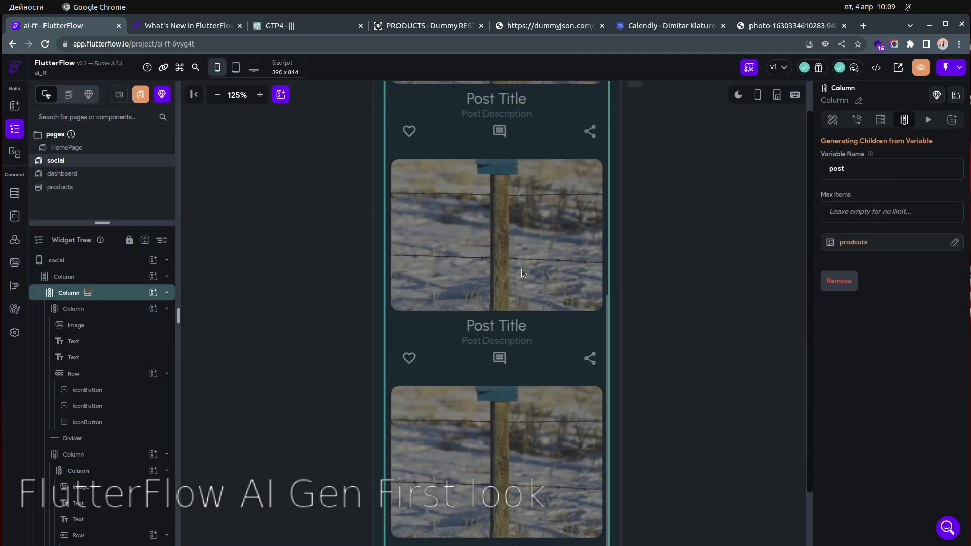
scroll(521, 277, "up", 8)
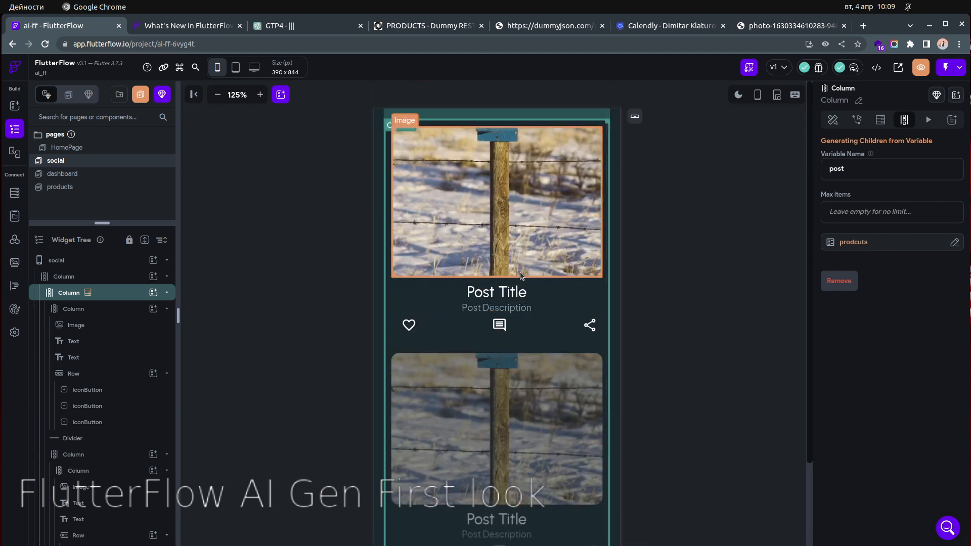
Bind the first post's title text to the post item with the JSON path $.title.
left_click(508, 297)
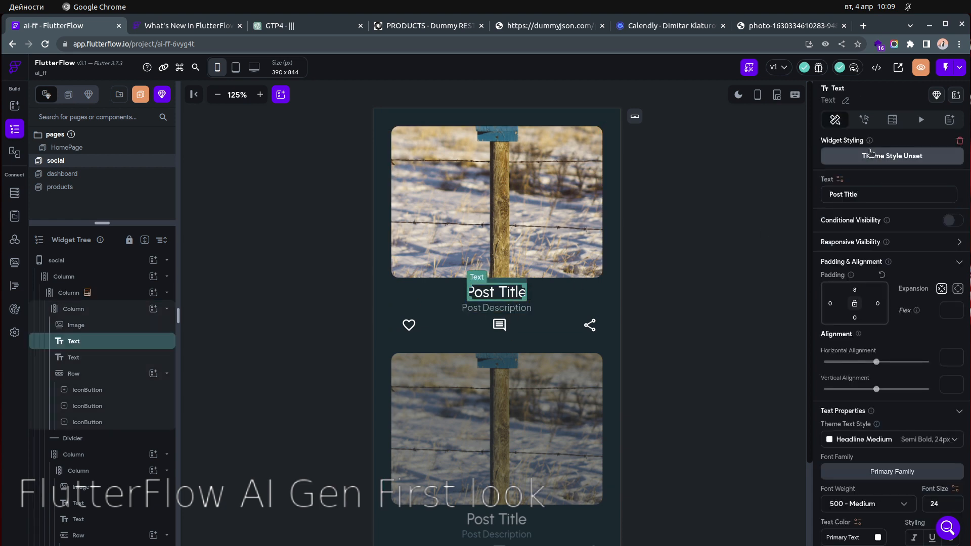
left_click(841, 180)
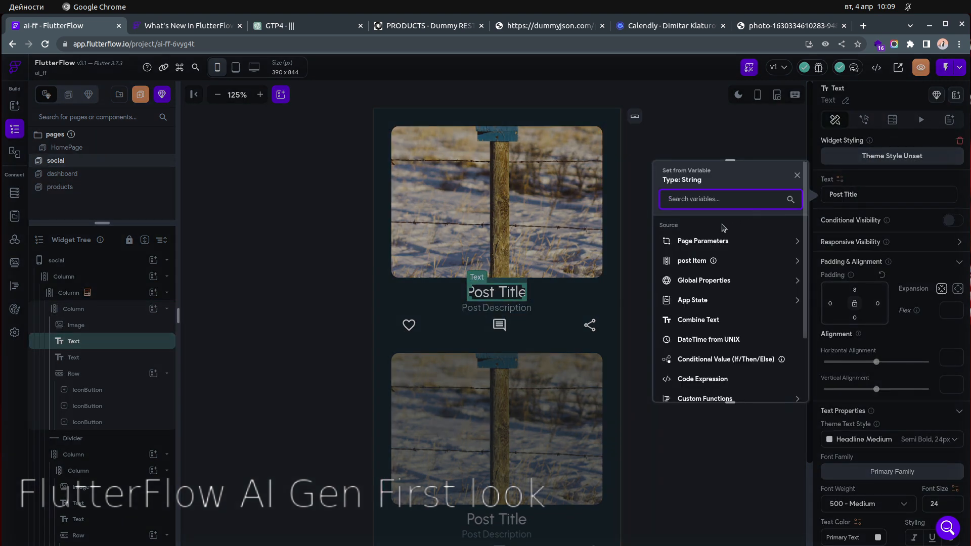
left_click(692, 261)
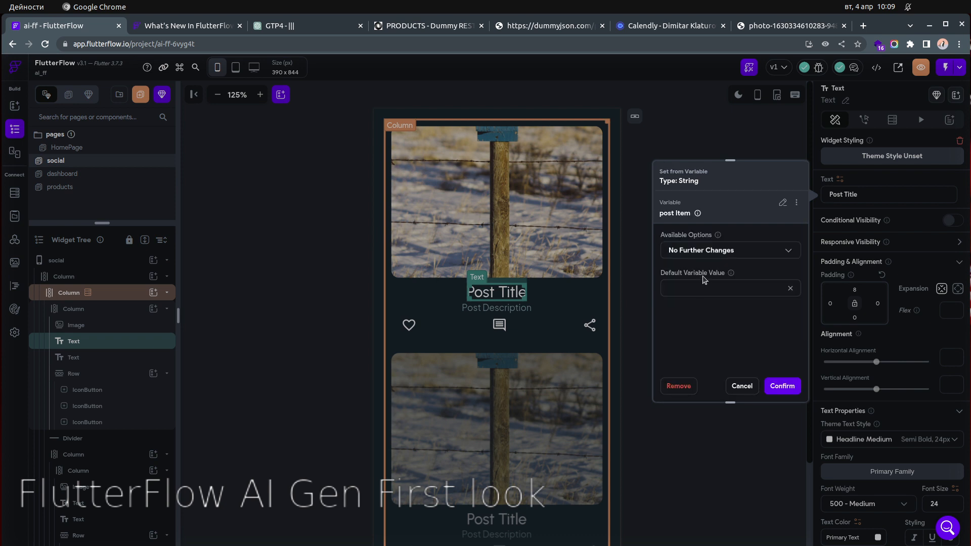
left_click(713, 249)
left_click(705, 230)
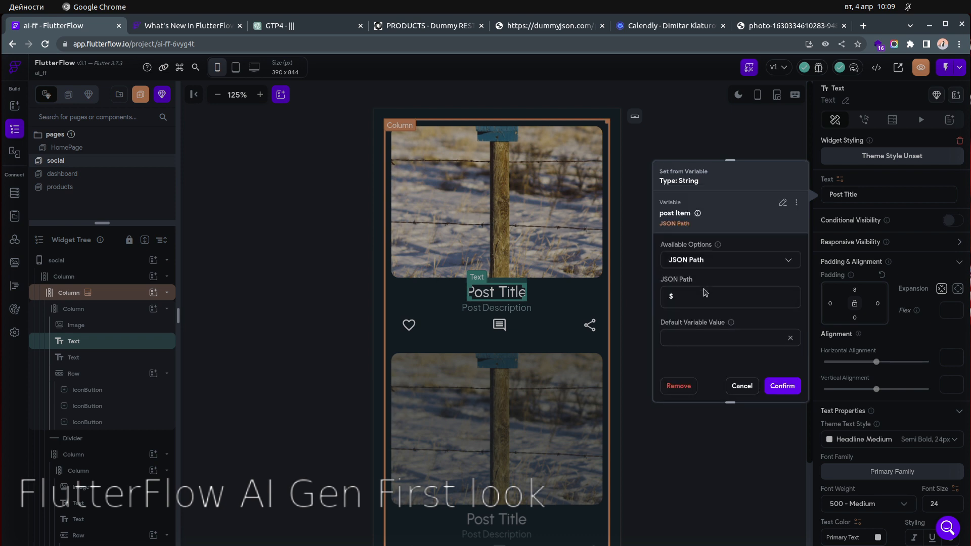
type(".title")
left_click(790, 386)
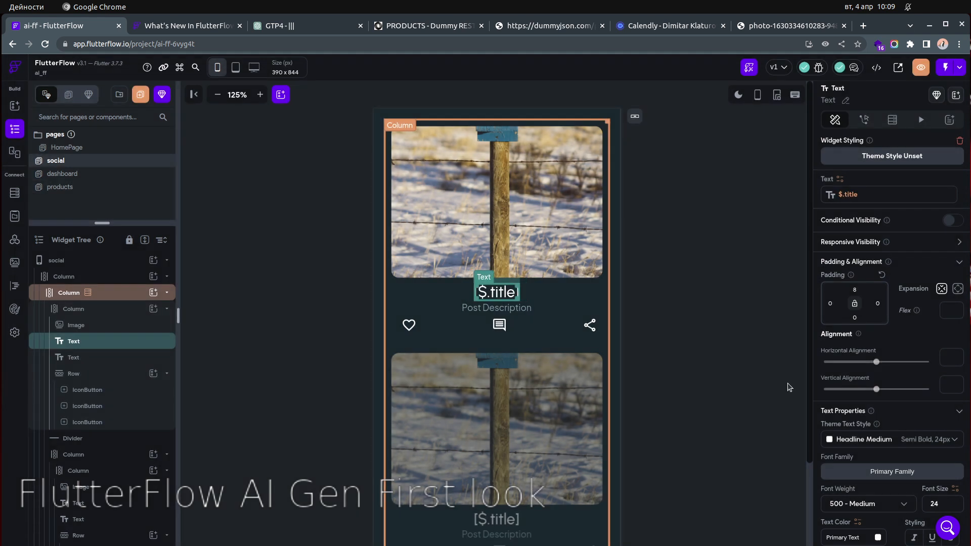
left_click(706, 271)
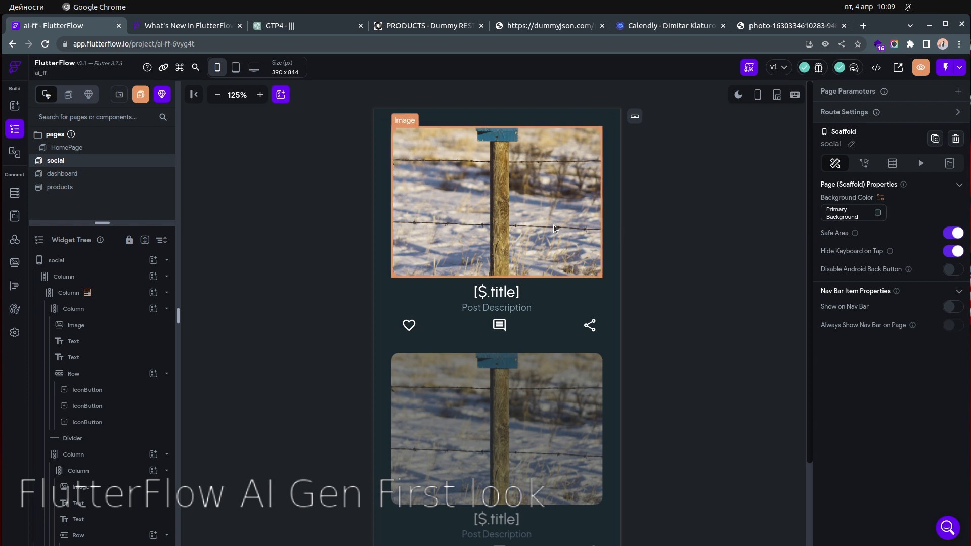
left_click(667, 220)
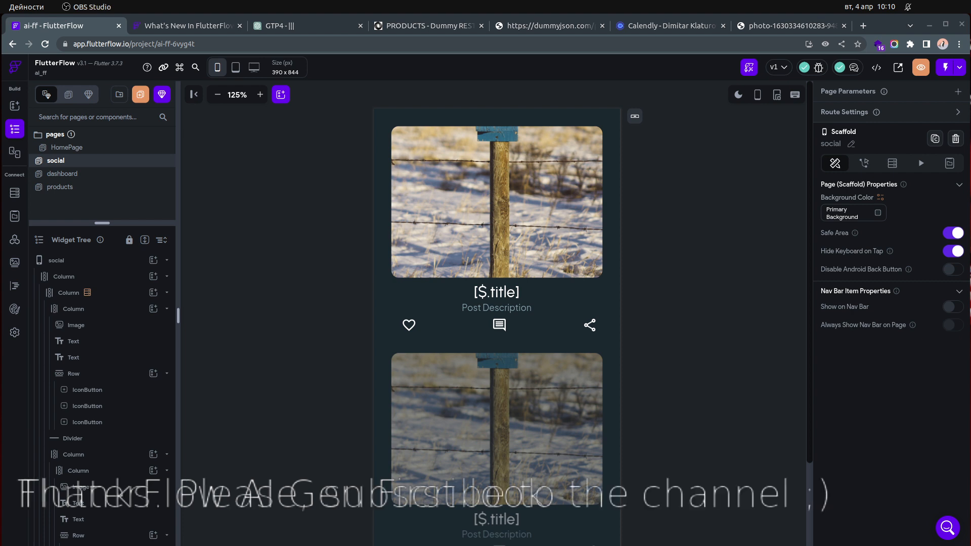
Switch to the open Calendly page and look through the FlutterFlow mentoring, live session and channel support options.
left_click(678, 28)
scroll(825, 300, "down", 2)
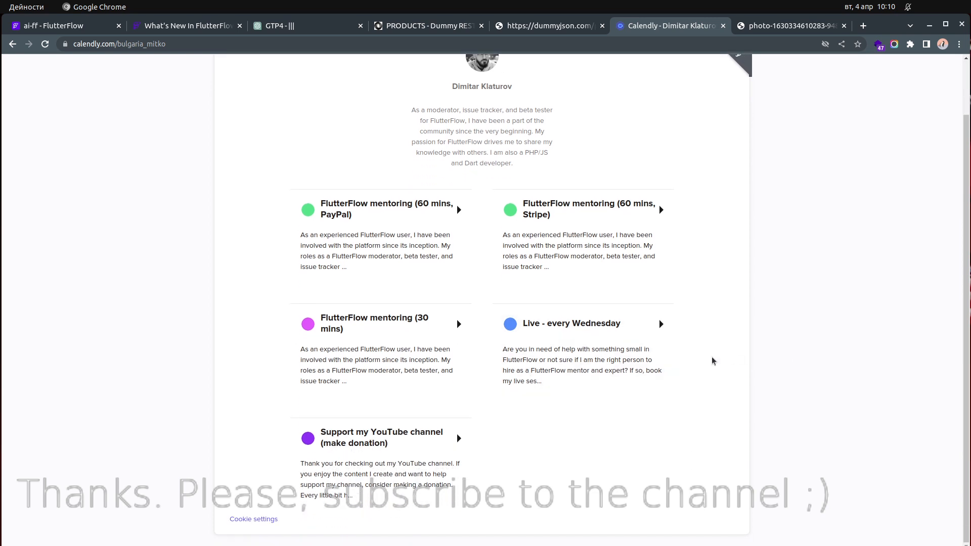
scroll(790, 326, "up", 2)
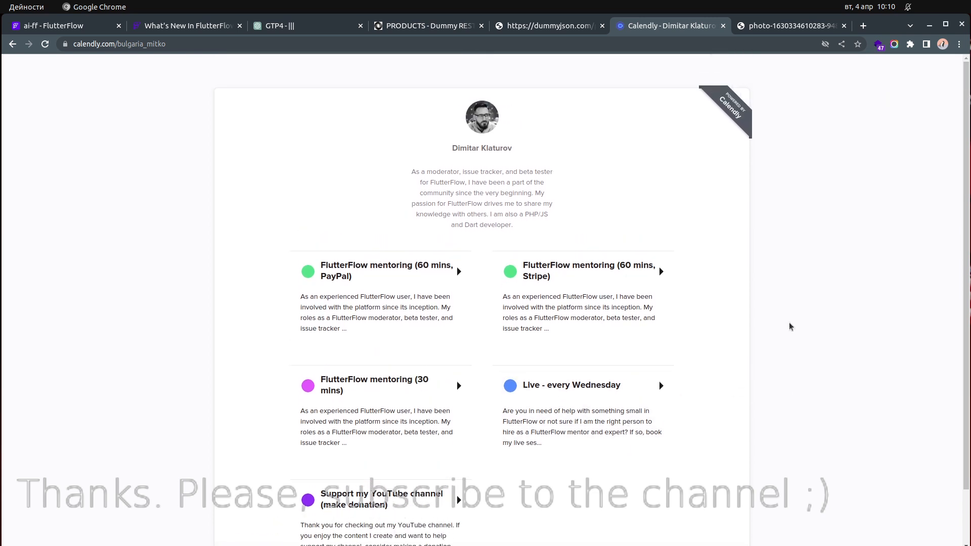